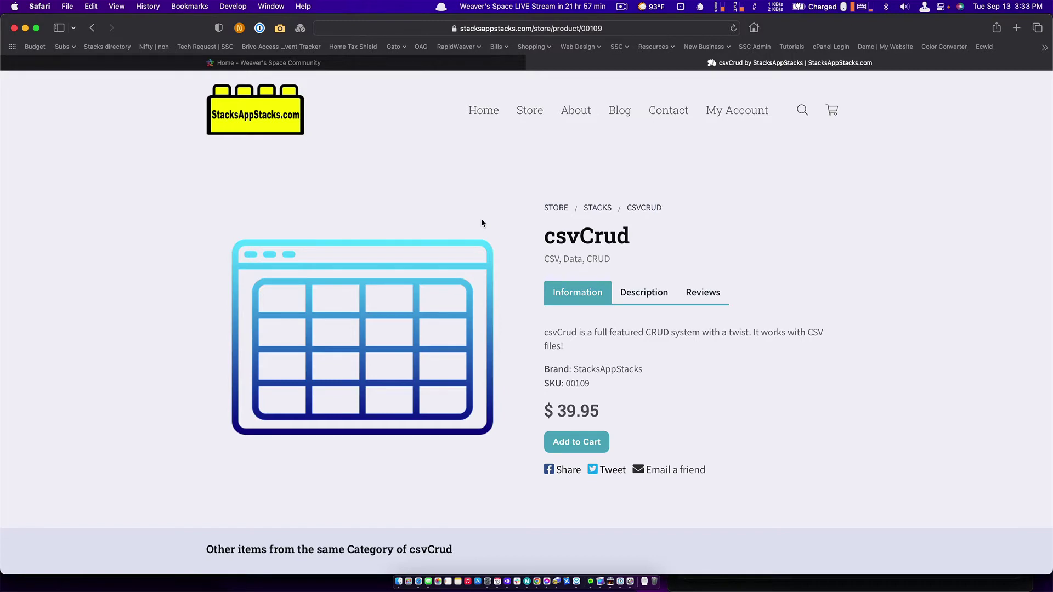
Leave the csvCrud product page in Safari and bring RapidWeaver 8 to the front.
{"action": "key", "text": "super+Tab"}
{"action": "key", "text": "super+Tab"}
{"action": "key", "text": "super+Tab"}
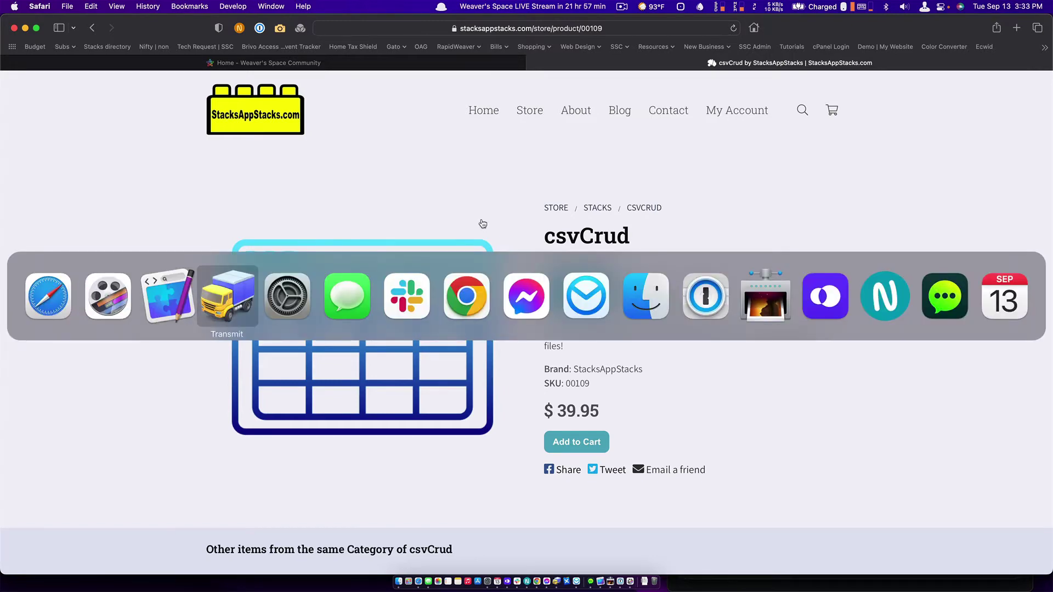
{"action": "key", "text": "super+shift+Tab"}
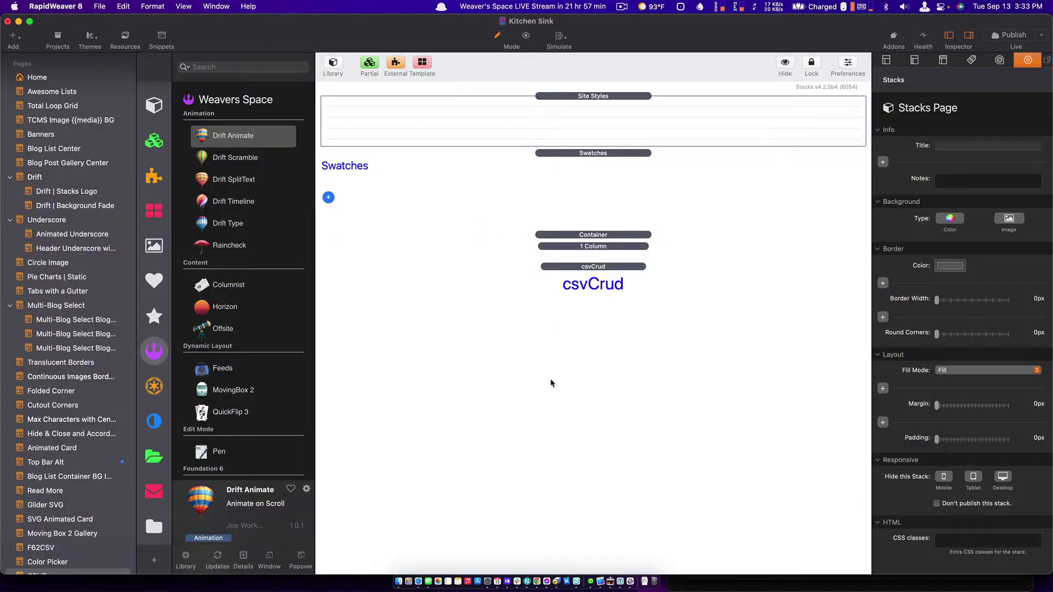
Confirm in the csvCrud stack's settings that it reads csvcrud-test.csv from /downloads/.
{"action": "left_click", "coordinate": [577, 269]}
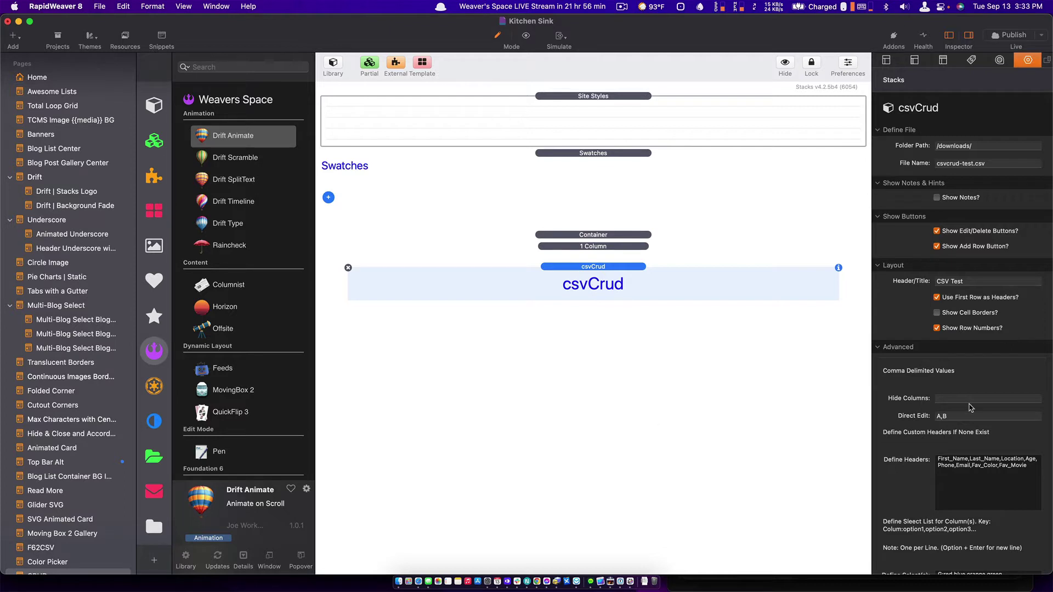
{"action": "left_click", "coordinate": [729, 385]}
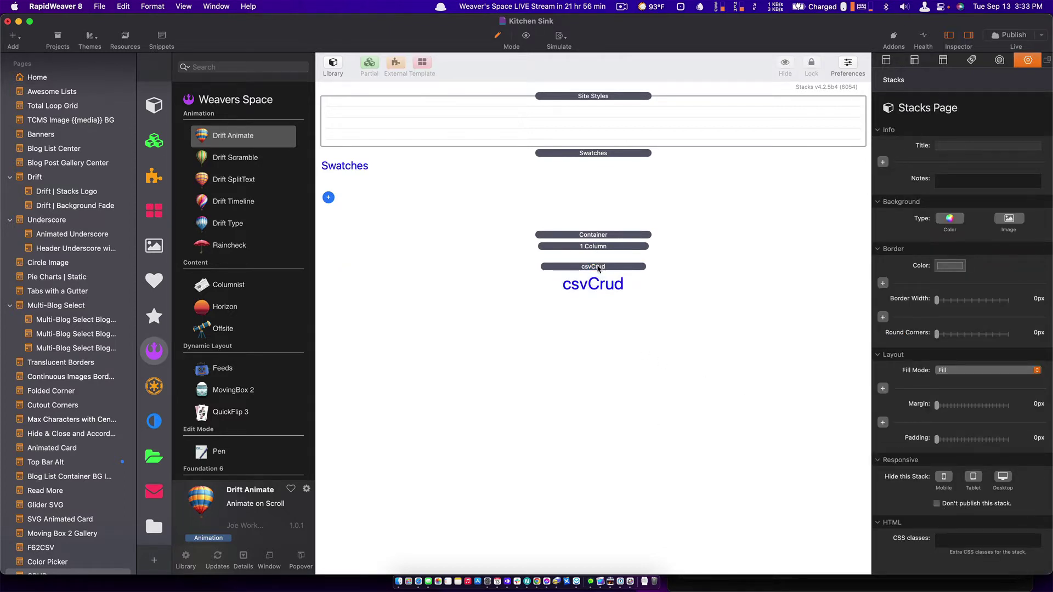
{"action": "left_click", "coordinate": [598, 268]}
{"action": "key", "text": "super+Tab"}
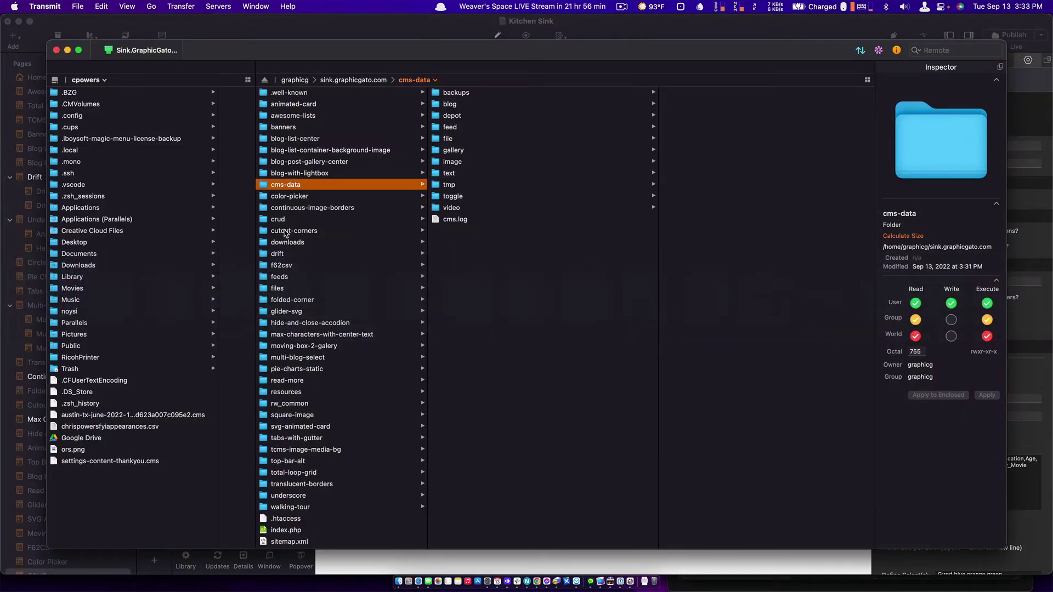
Verify in Transmit that the server's downloads folder contains csvcrud-test.csv.
{"action": "left_click", "coordinate": [285, 242]}
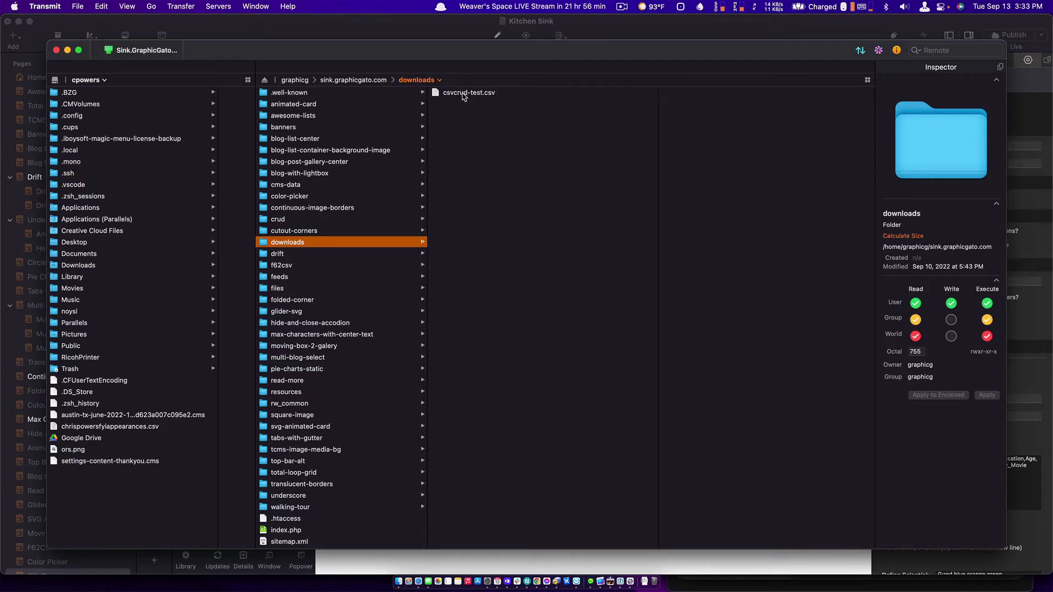
{"action": "key", "text": "super+Tab"}
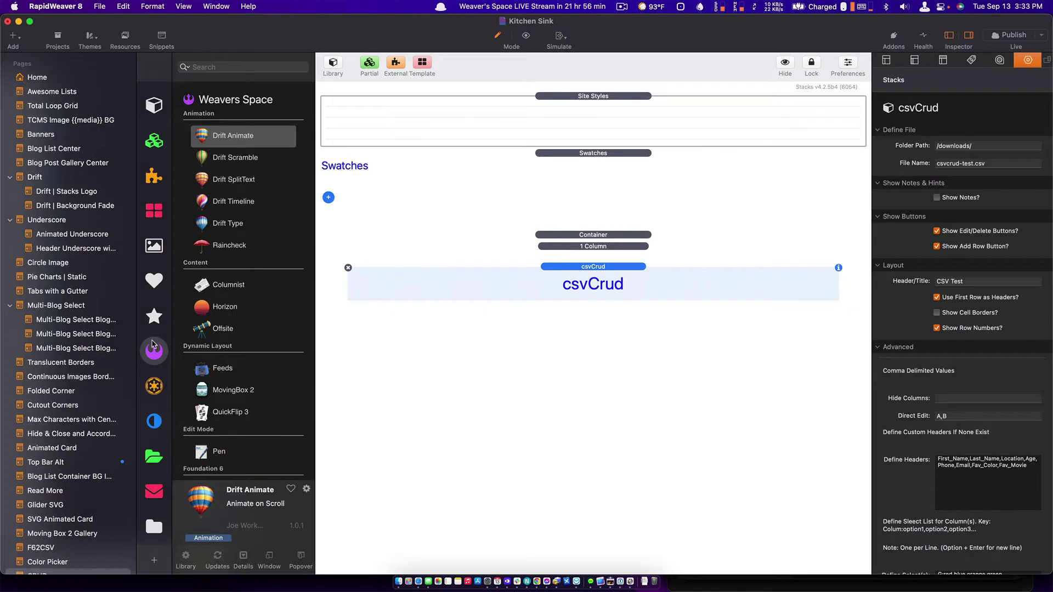
Add a new Container below csvCrud, hide the csvCrud container, and drop in a 1 Column.
{"action": "scroll", "coordinate": [207, 363], "scroll_direction": "down", "scroll_amount": 5}
{"action": "left_click", "coordinate": [208, 459]}
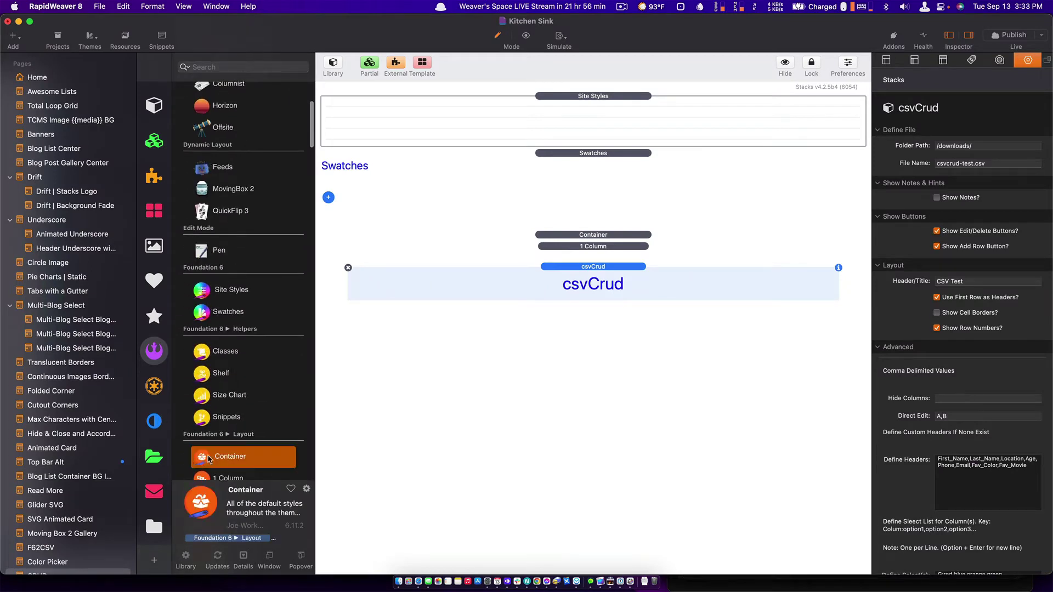
{"action": "left_click_drag", "start_coordinate": [208, 459], "coordinate": [542, 447]}
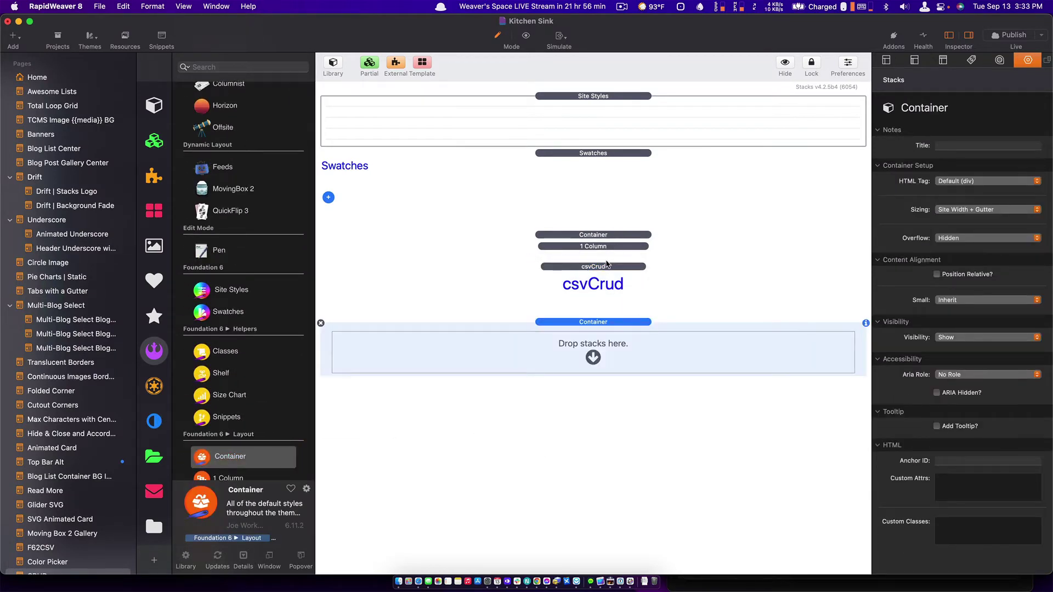
{"action": "left_click", "coordinate": [561, 235]}
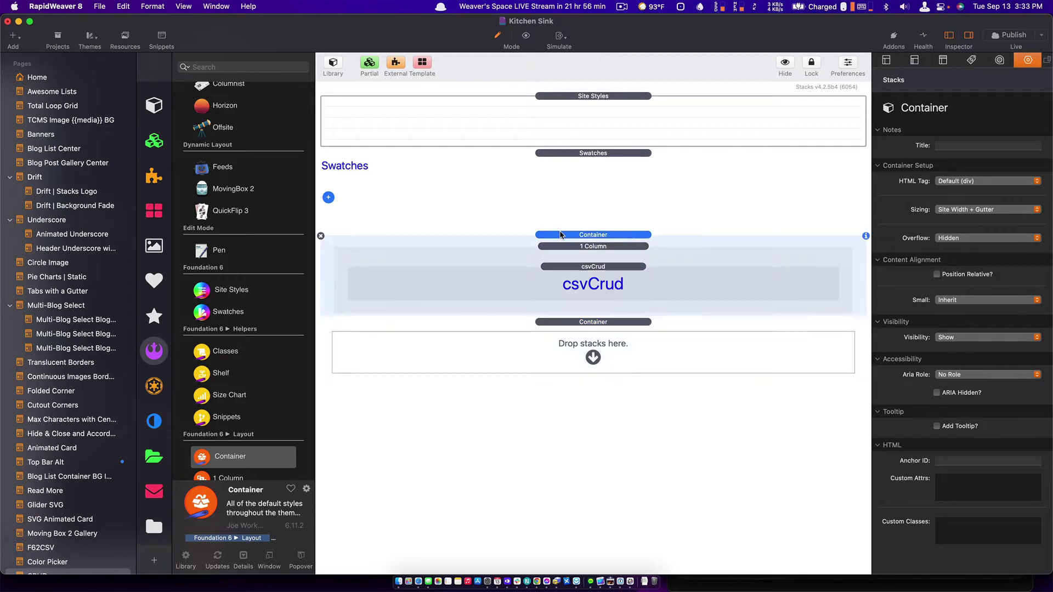
{"action": "left_click", "coordinate": [560, 234]}
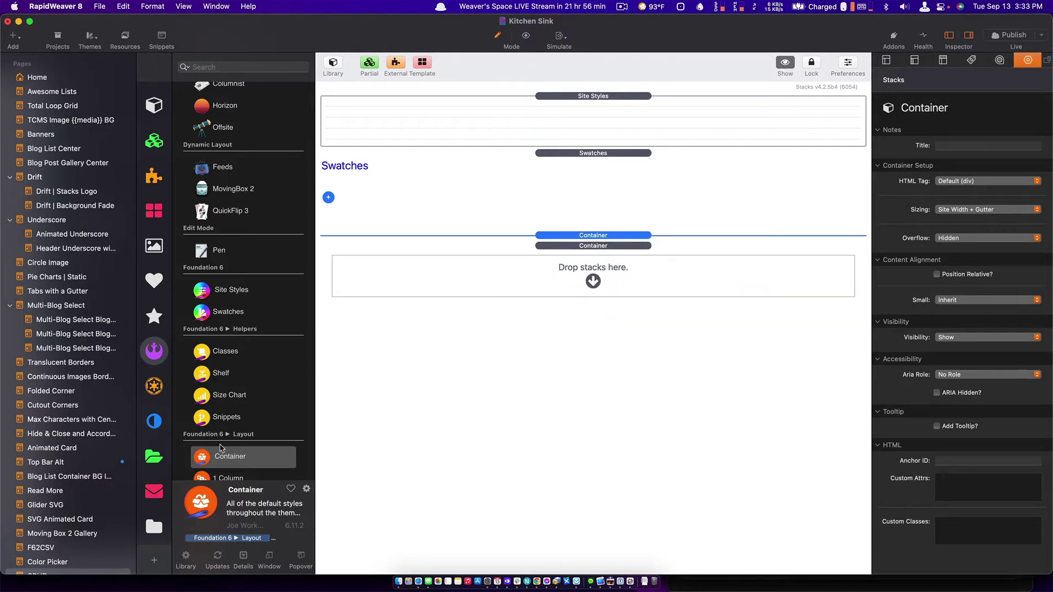
{"action": "scroll", "coordinate": [220, 449], "scroll_direction": "down", "scroll_amount": 3}
{"action": "left_click_drag", "start_coordinate": [228, 399], "coordinate": [662, 272]}
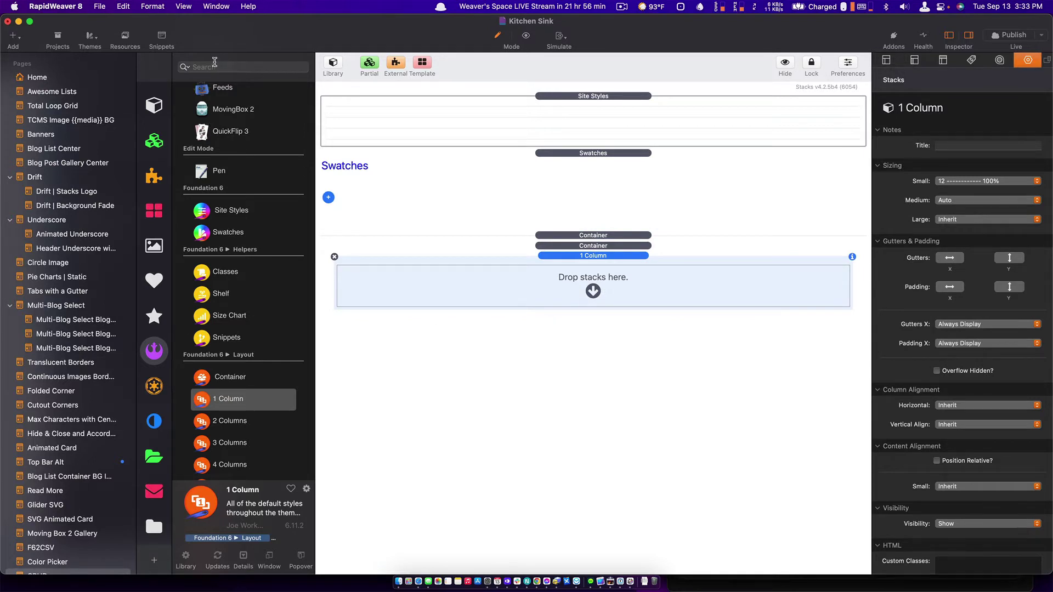
Place a Datastore stack from Total CMS Admin into the new column.
{"action": "left_click", "coordinate": [214, 63]}
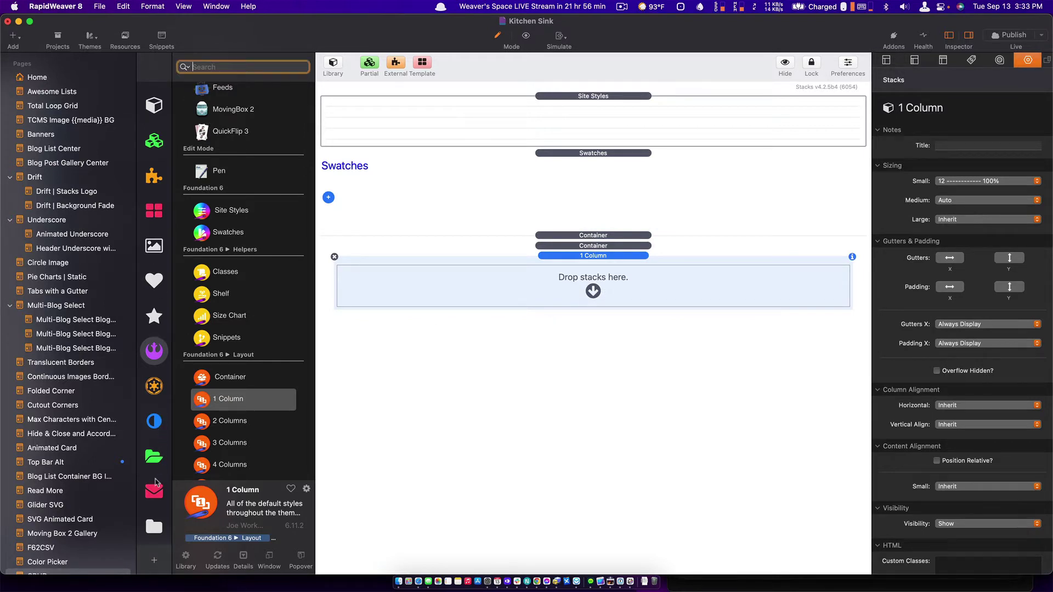
{"action": "left_click", "coordinate": [154, 385]}
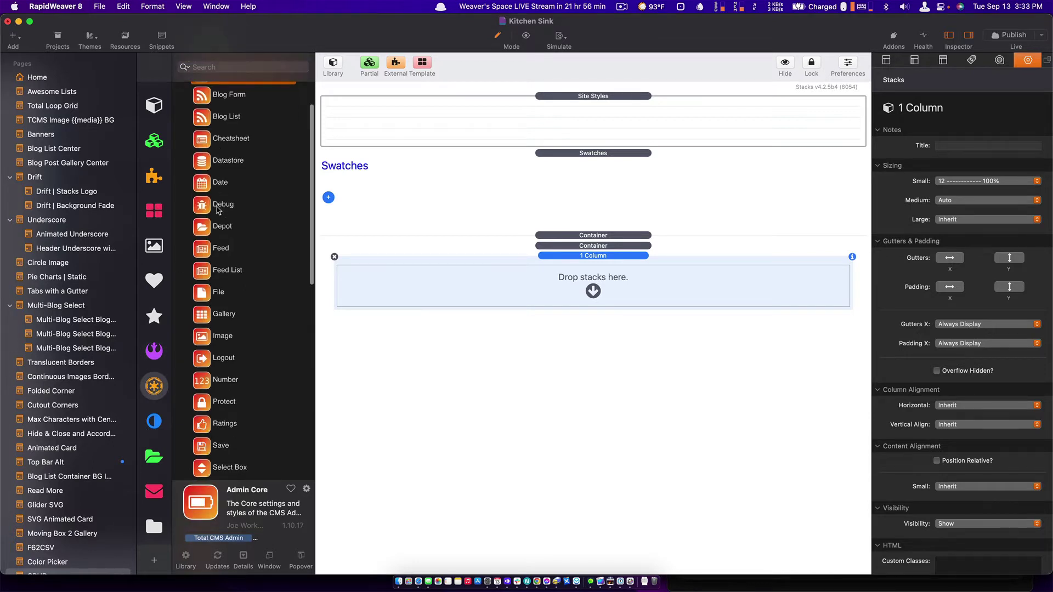
{"action": "left_click", "coordinate": [215, 162]}
{"action": "left_click_drag", "start_coordinate": [215, 162], "coordinate": [591, 278]}
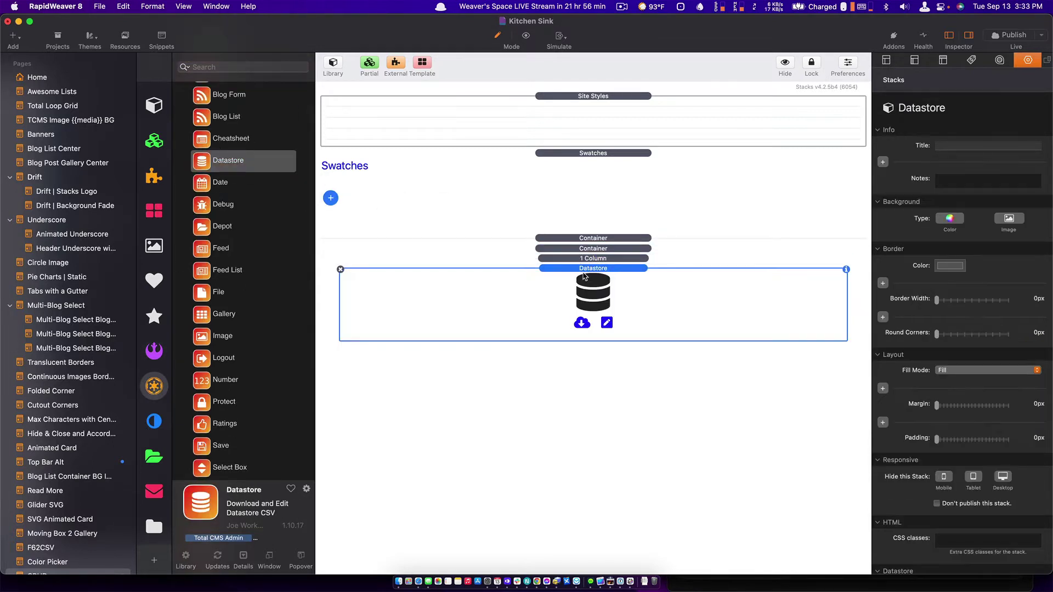
Duplicate the Datastore container and replace the copy's Datastore with a DataStore form stack.
{"action": "left_click", "coordinate": [592, 248]}
{"action": "key", "text": "super+d"}
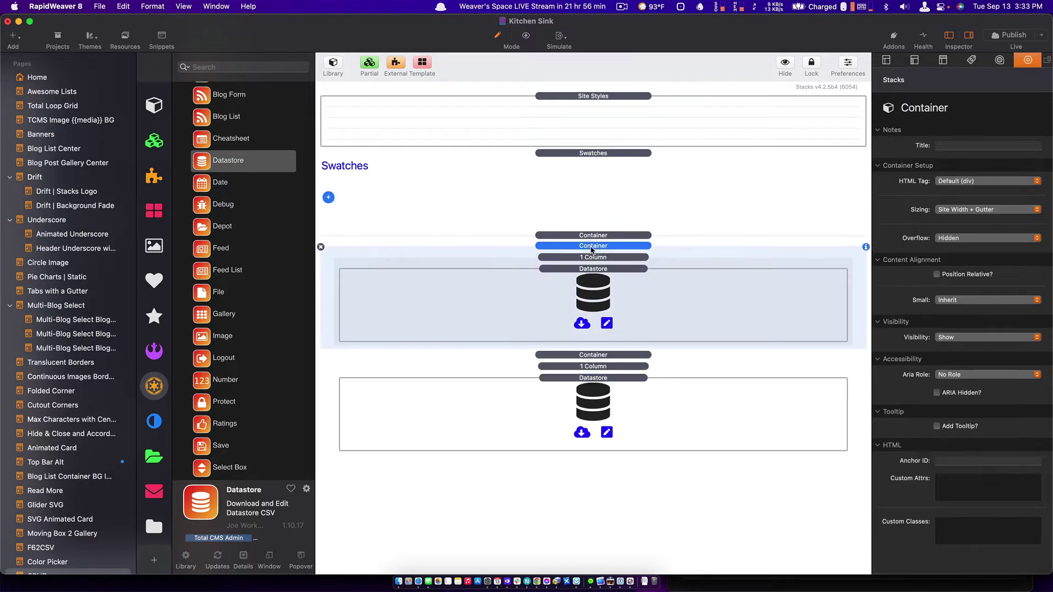
{"action": "left_click", "coordinate": [571, 387]}
{"action": "key", "text": "Delete"}
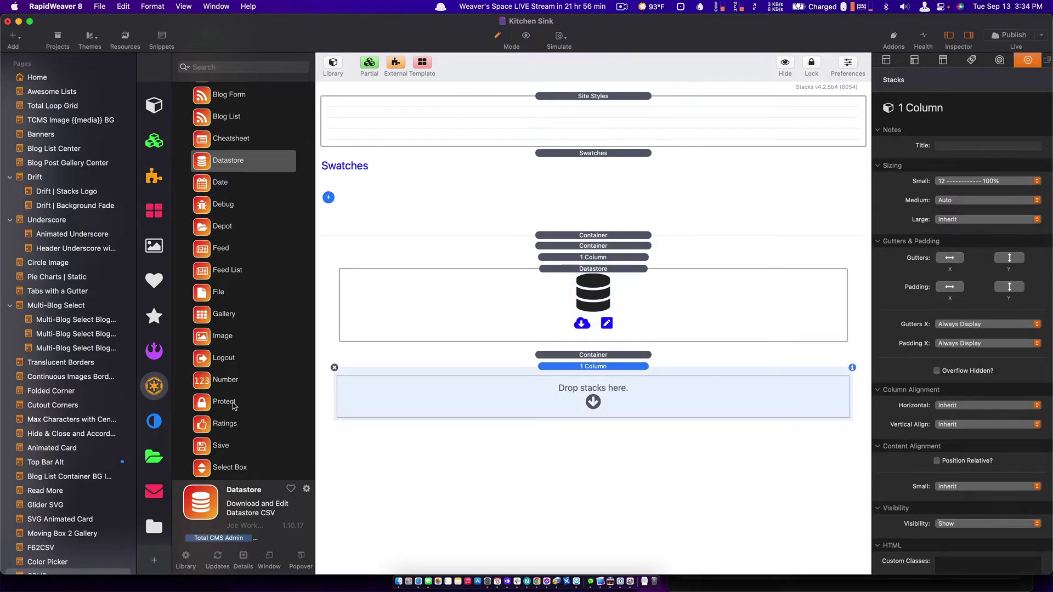
{"action": "scroll", "coordinate": [233, 406], "scroll_direction": "down", "scroll_amount": 10}
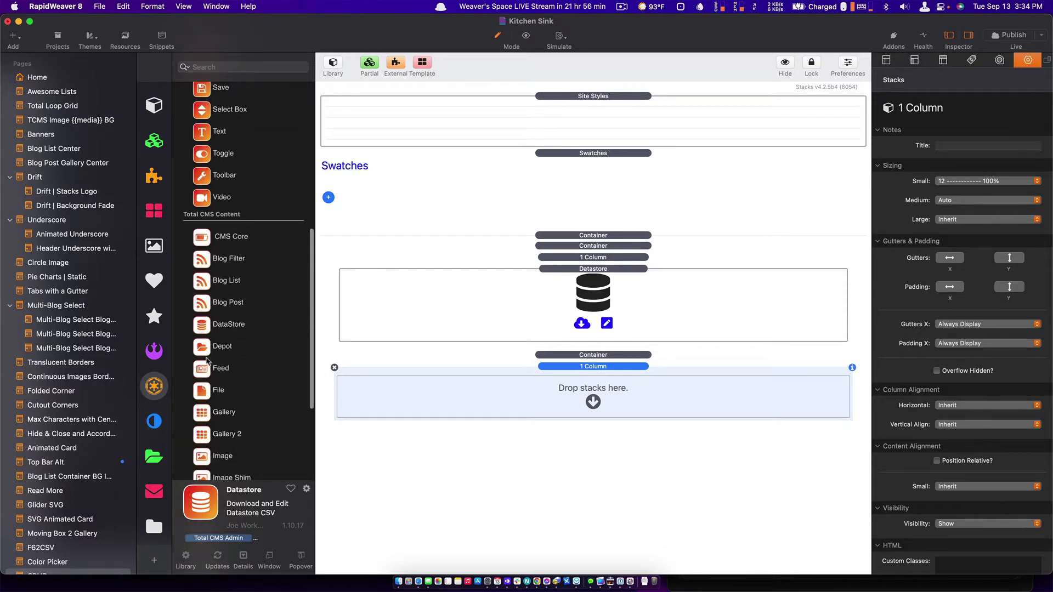
{"action": "left_click_drag", "start_coordinate": [213, 325], "coordinate": [603, 395]}
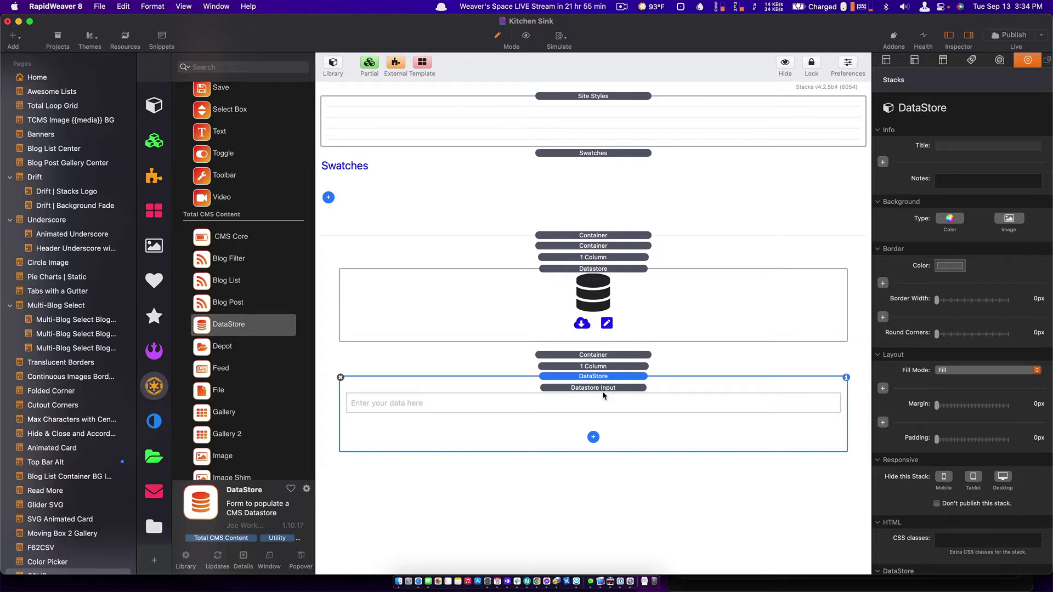
Check the upper Datastore's CMS ID, then copy the name csvcrud-test from the file in Transmit.
{"action": "left_click", "coordinate": [587, 302]}
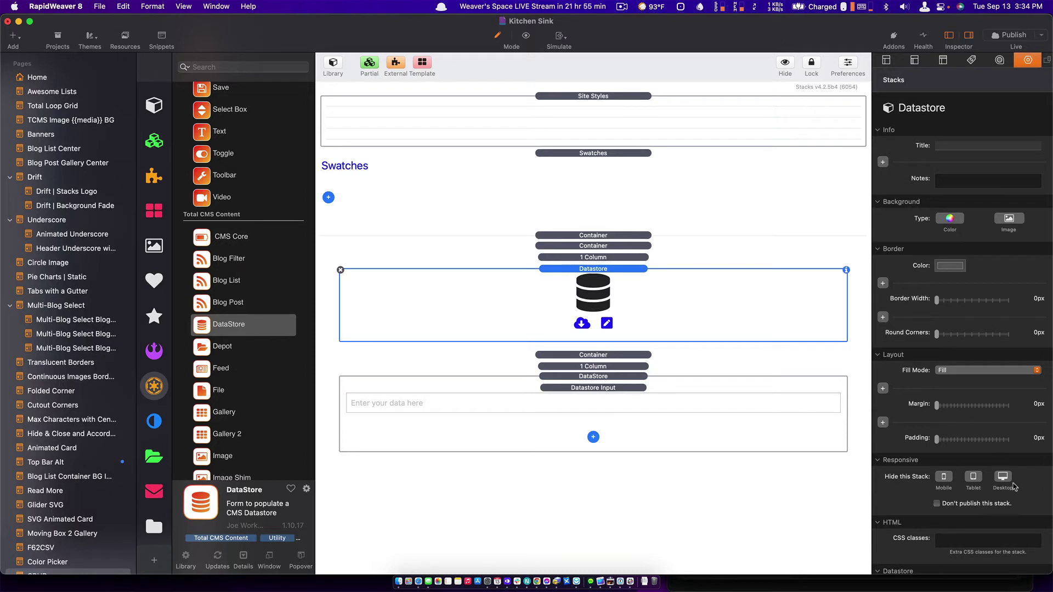
{"action": "scroll", "coordinate": [971, 505], "scroll_direction": "down", "scroll_amount": 2}
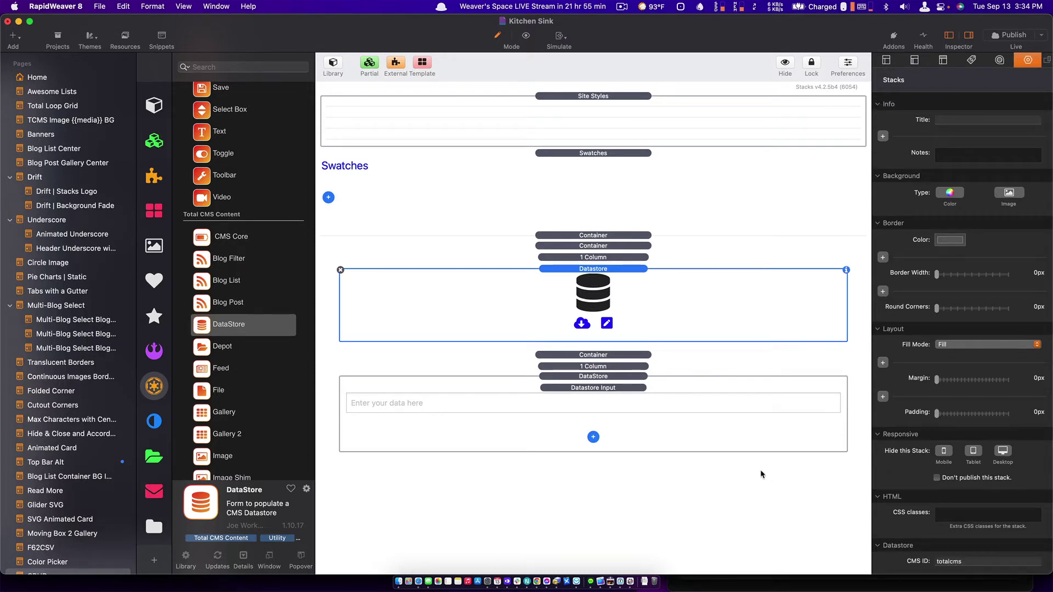
{"action": "key", "text": "super+Tab"}
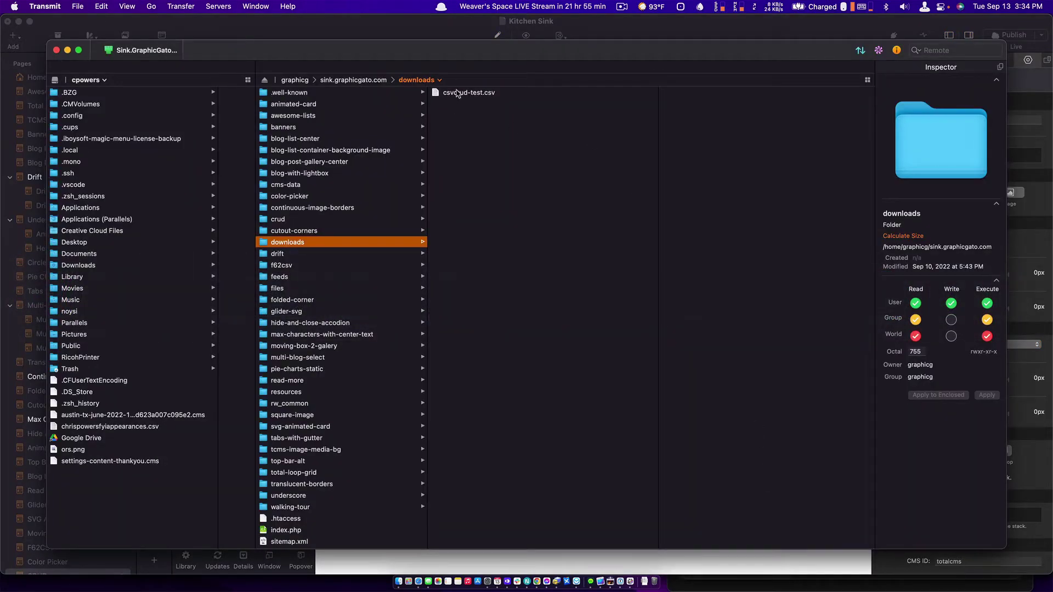
{"action": "left_click", "coordinate": [457, 93]}
{"action": "left_click", "coordinate": [457, 94]}
{"action": "key", "text": "super+c"}
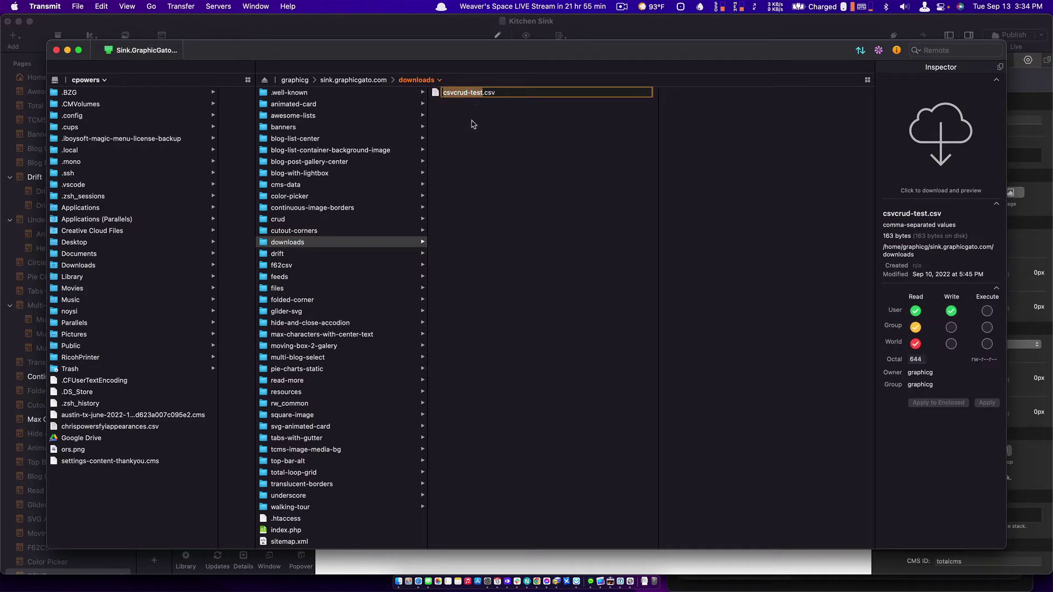
{"action": "key", "text": "super+Tab"}
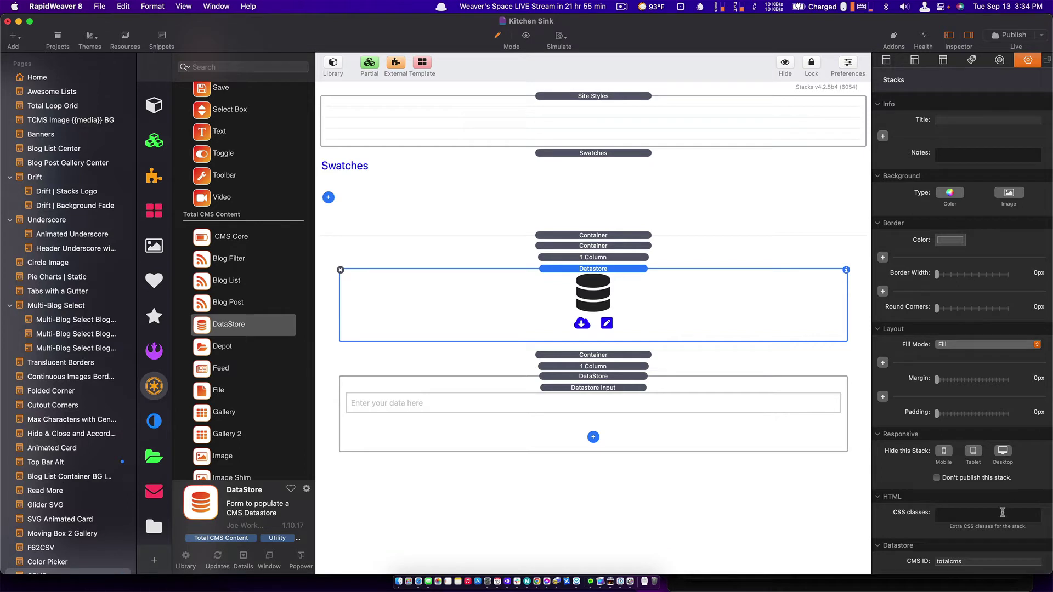
Set the DataStore form's CMS ID to csvcrud-test.
{"action": "left_click", "coordinate": [963, 559]}
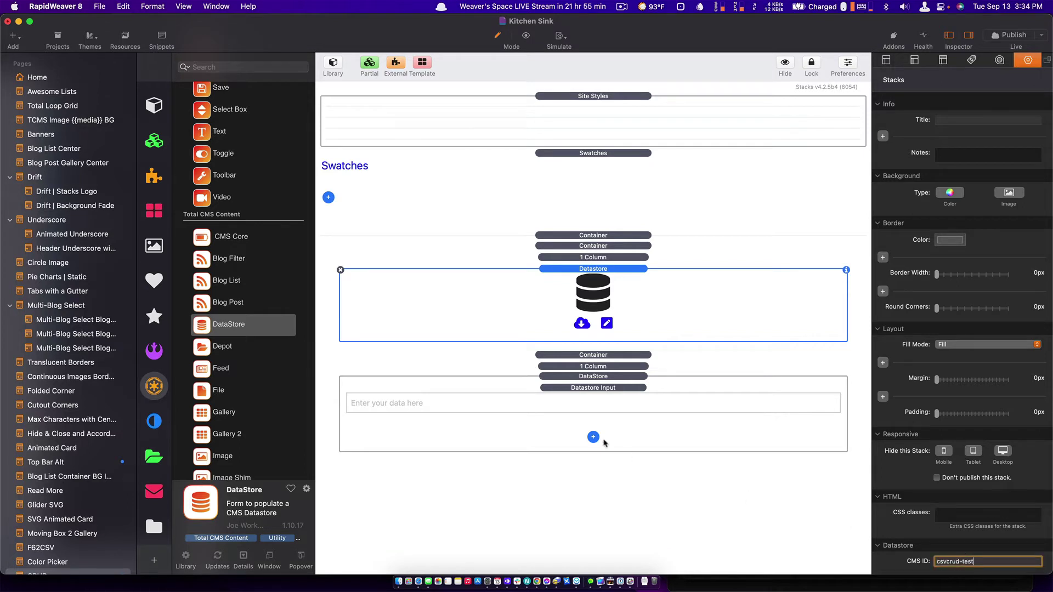
{"action": "left_click", "coordinate": [606, 415]}
{"action": "left_click", "coordinate": [715, 442]}
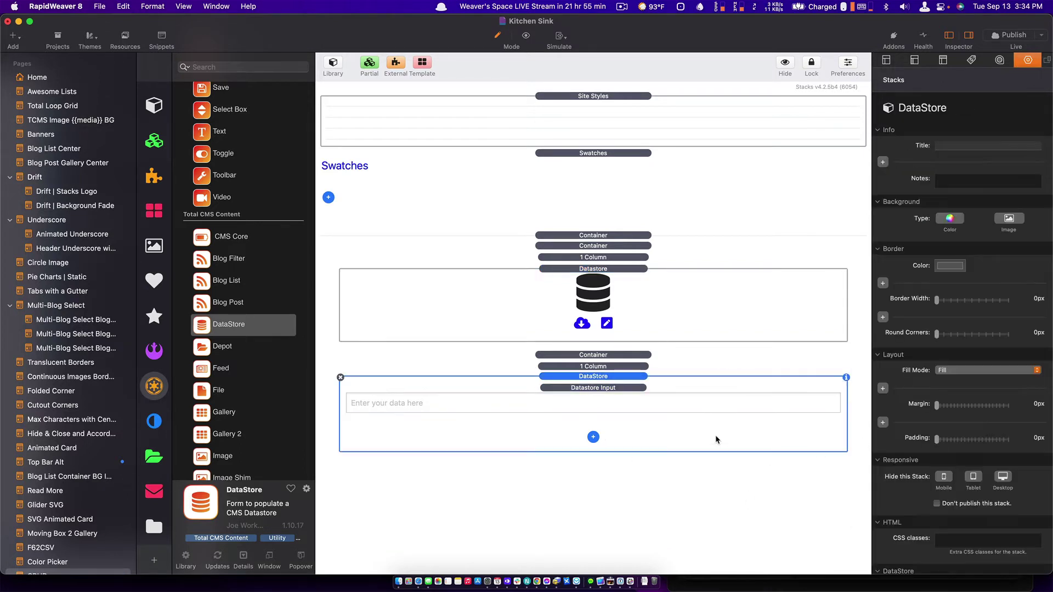
{"action": "scroll", "coordinate": [953, 548], "scroll_direction": "down", "scroll_amount": 5}
{"action": "double_click", "coordinate": [957, 546]}
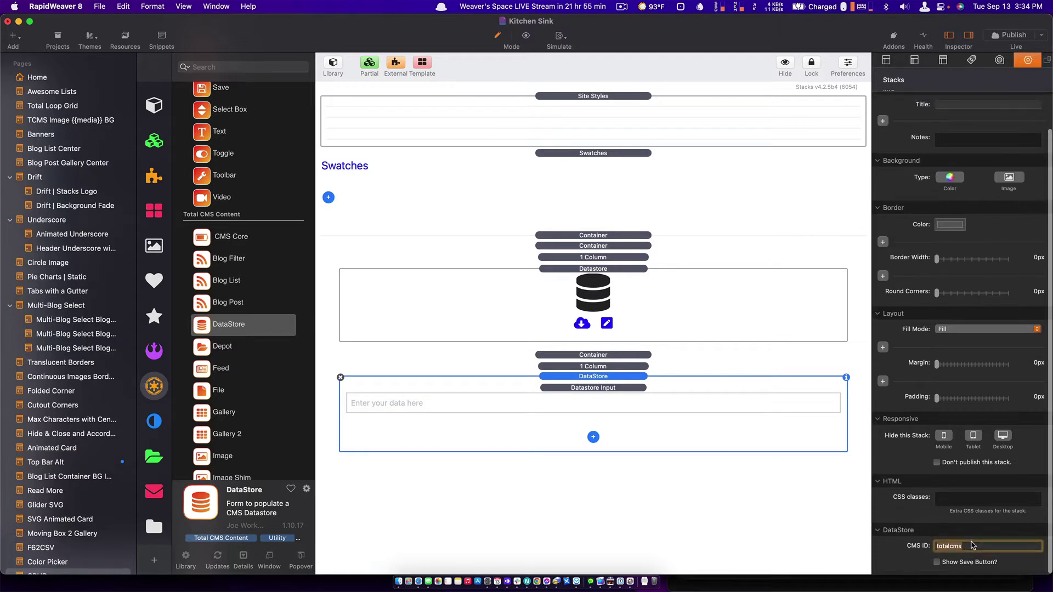
{"action": "key", "text": "super+v"}
{"action": "key", "text": "Return"}
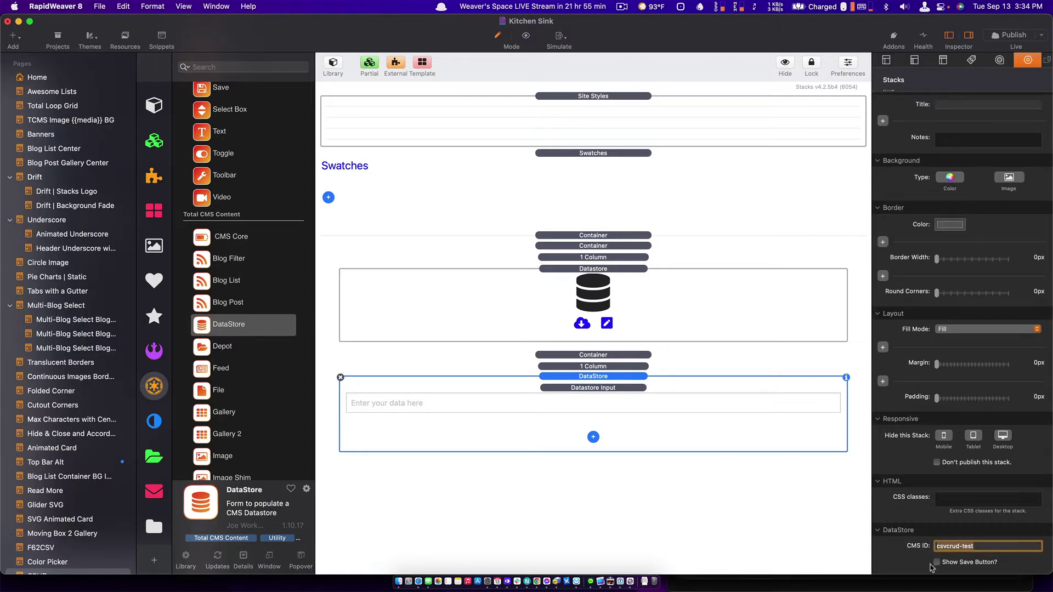
Enable Show Save Button on the DataStore form.
{"action": "left_click", "coordinate": [937, 562]}
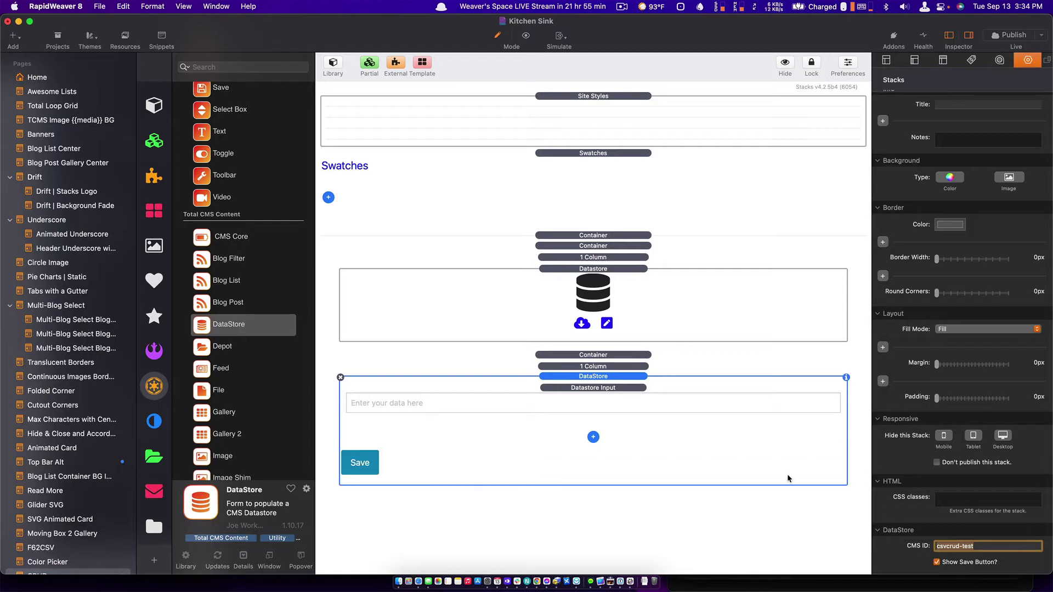
{"action": "left_click", "coordinate": [564, 281]}
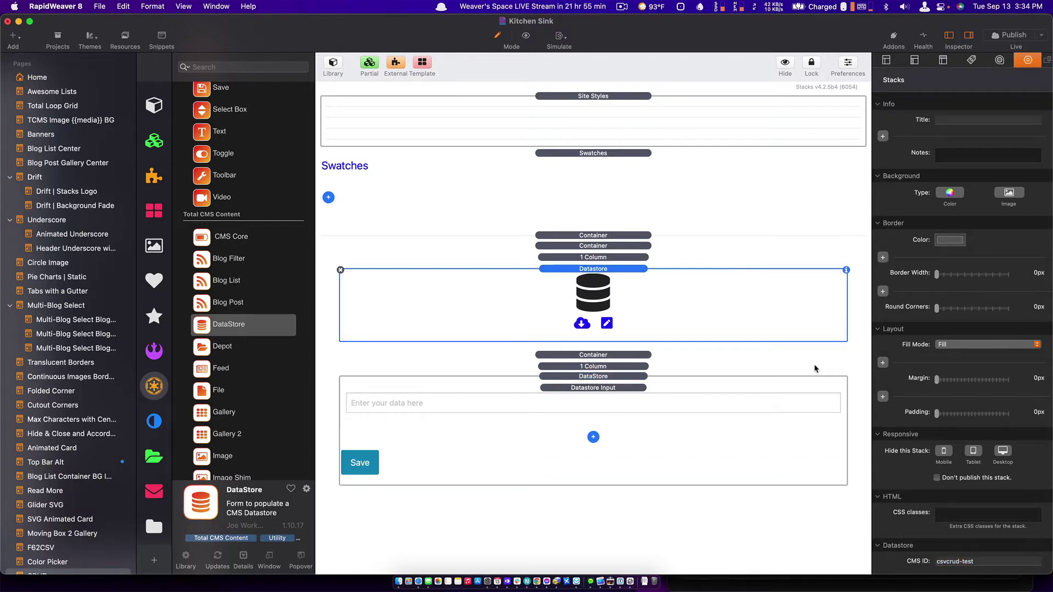
{"action": "key", "text": "super+Tab"}
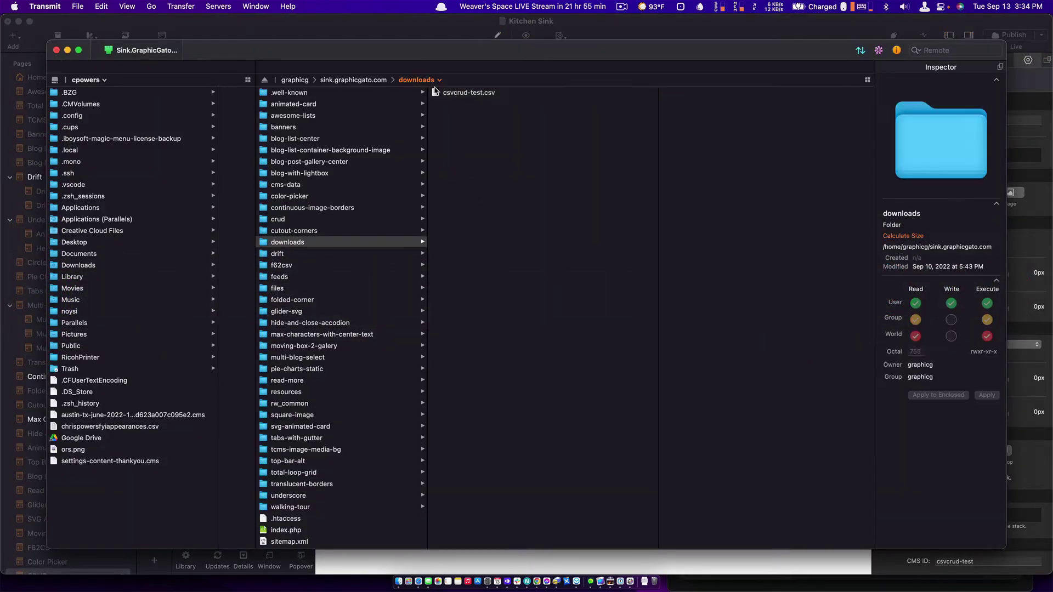
Move csvcrud-test.csv from downloads into the server's cms-data folder.
{"action": "left_click", "coordinate": [437, 92]}
{"action": "right_click", "coordinate": [438, 92]}
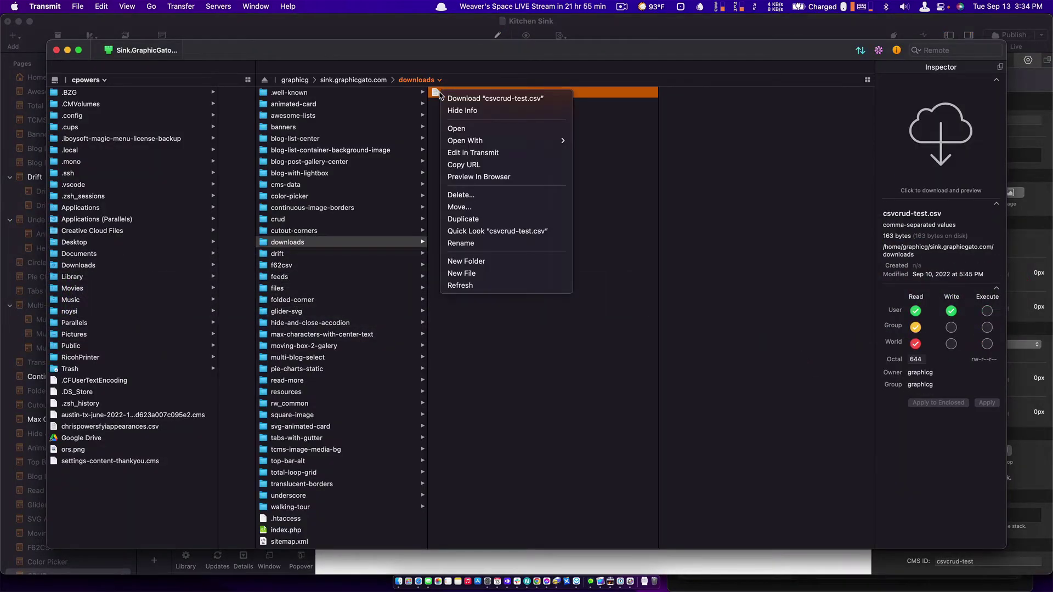
{"action": "left_click", "coordinate": [438, 120]}
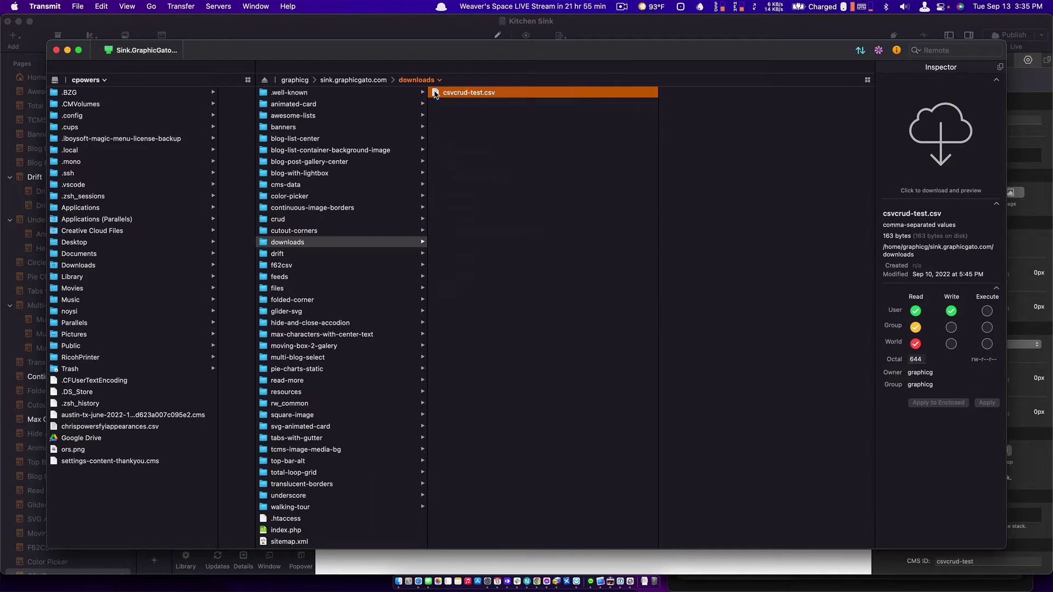
{"action": "left_click", "coordinate": [282, 186]}
{"action": "left_click", "coordinate": [270, 245]}
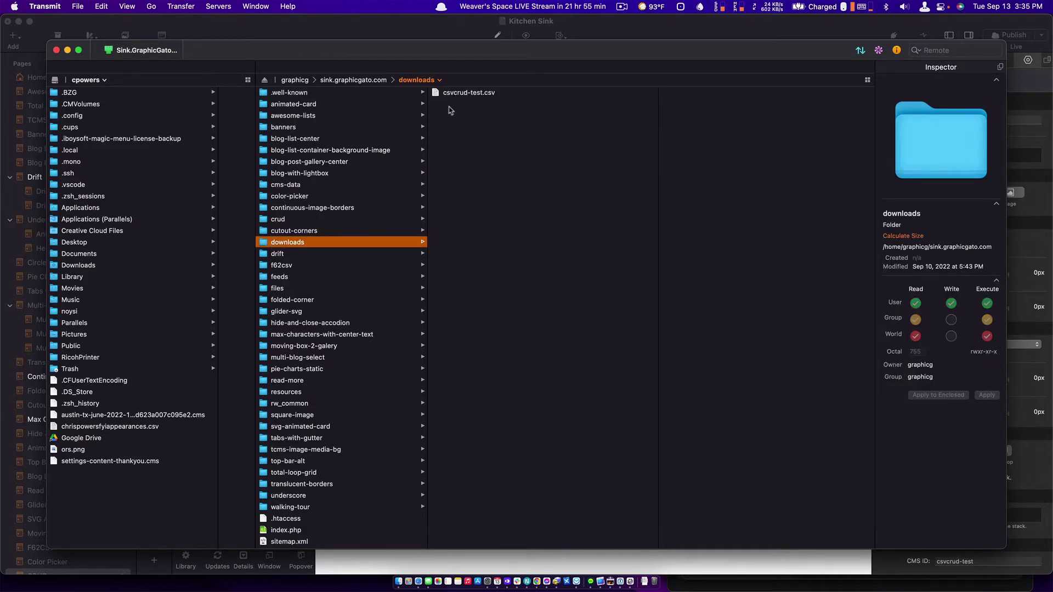
{"action": "left_click_drag", "start_coordinate": [445, 94], "coordinate": [297, 187]}
{"action": "left_click", "coordinate": [264, 190]}
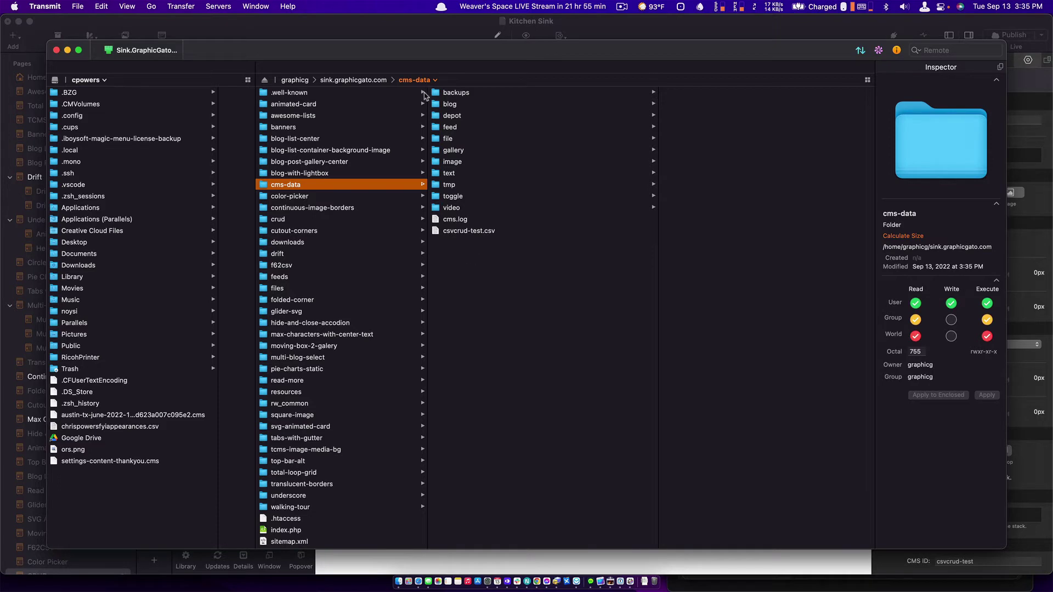
Create a 'datastore' folder inside cms-data and move csvcrud-test.csv into it.
{"action": "right_click", "coordinate": [463, 279]}
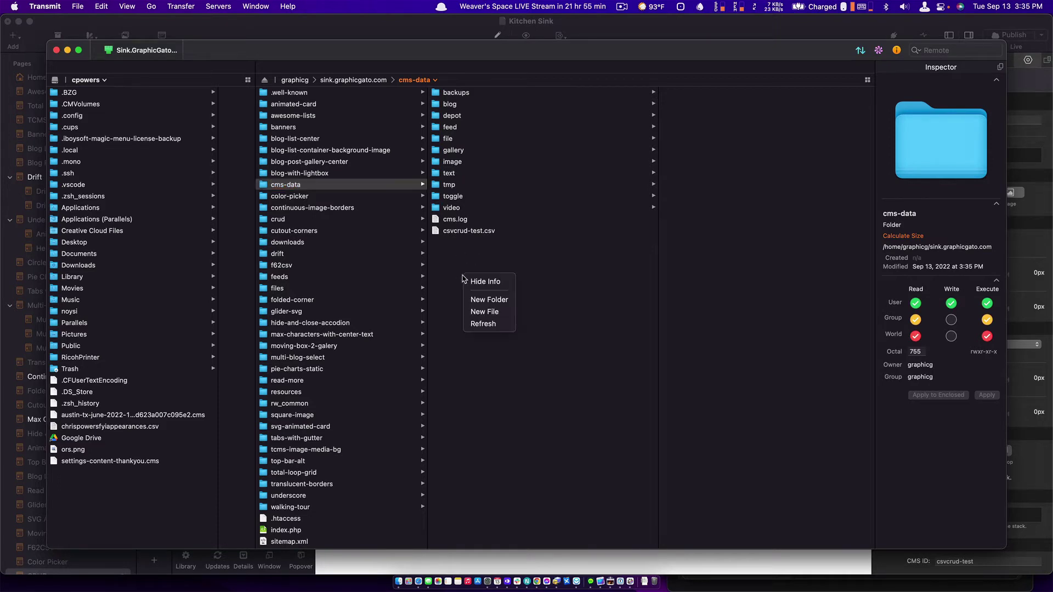
{"action": "left_click", "coordinate": [490, 301]}
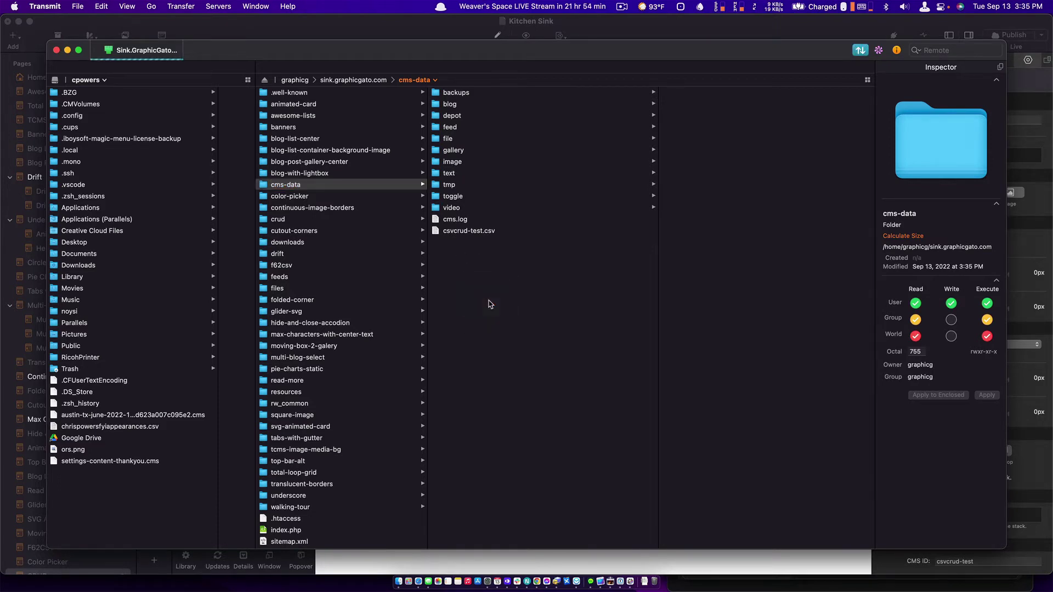
{"action": "type", "text": "data"}
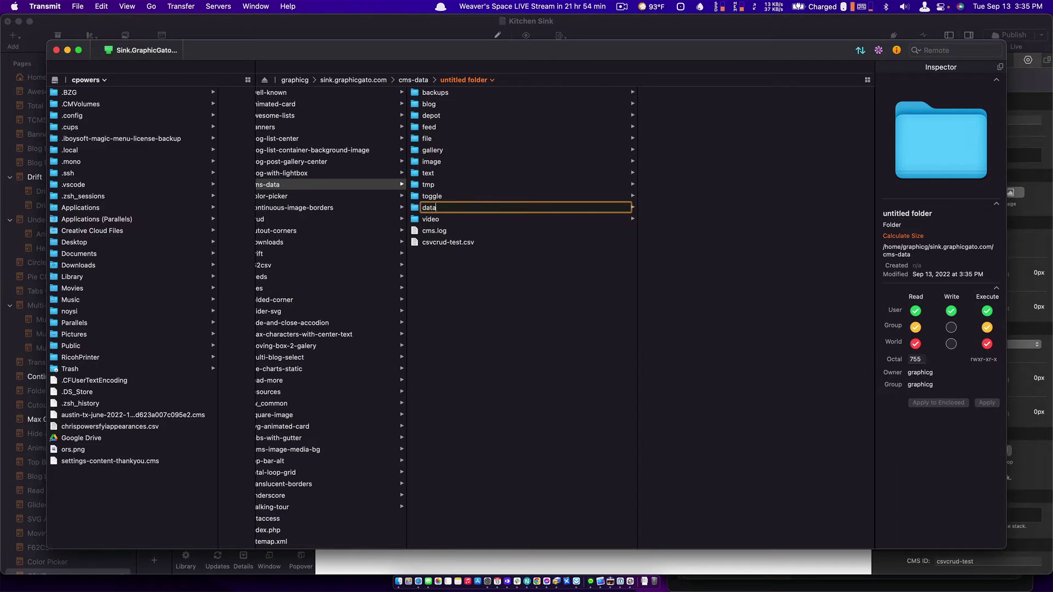
{"action": "type", "text": "store"}
{"action": "key", "text": "Return"}
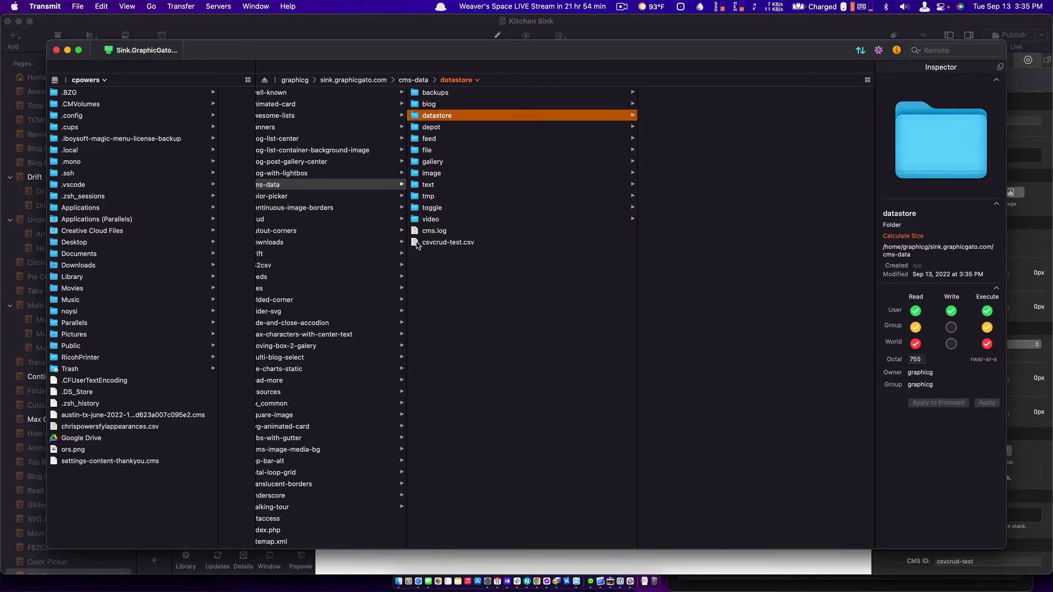
{"action": "left_click_drag", "start_coordinate": [418, 242], "coordinate": [445, 115]}
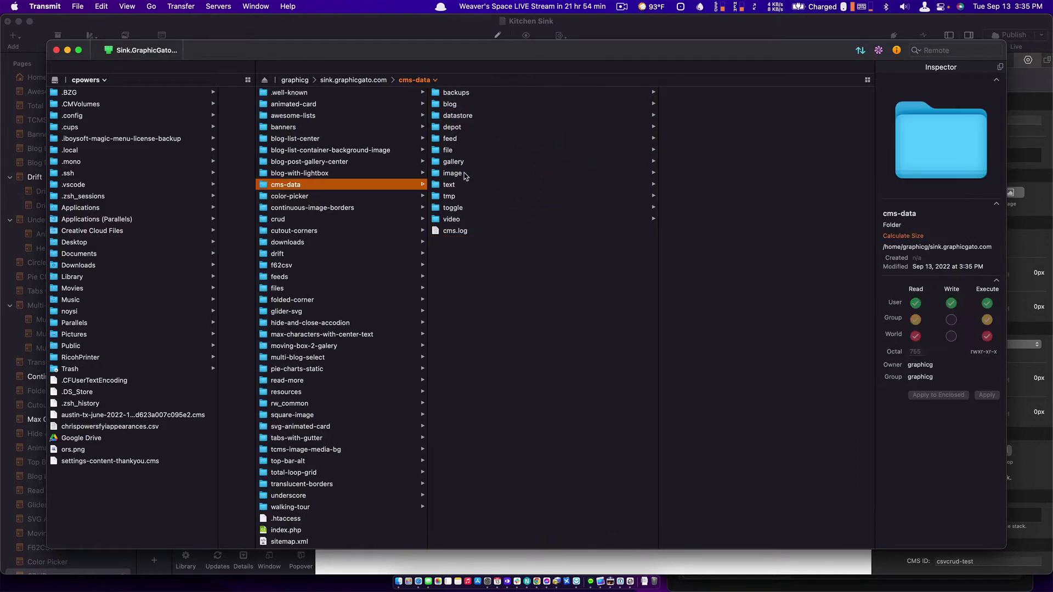
{"action": "left_click", "coordinate": [437, 116]}
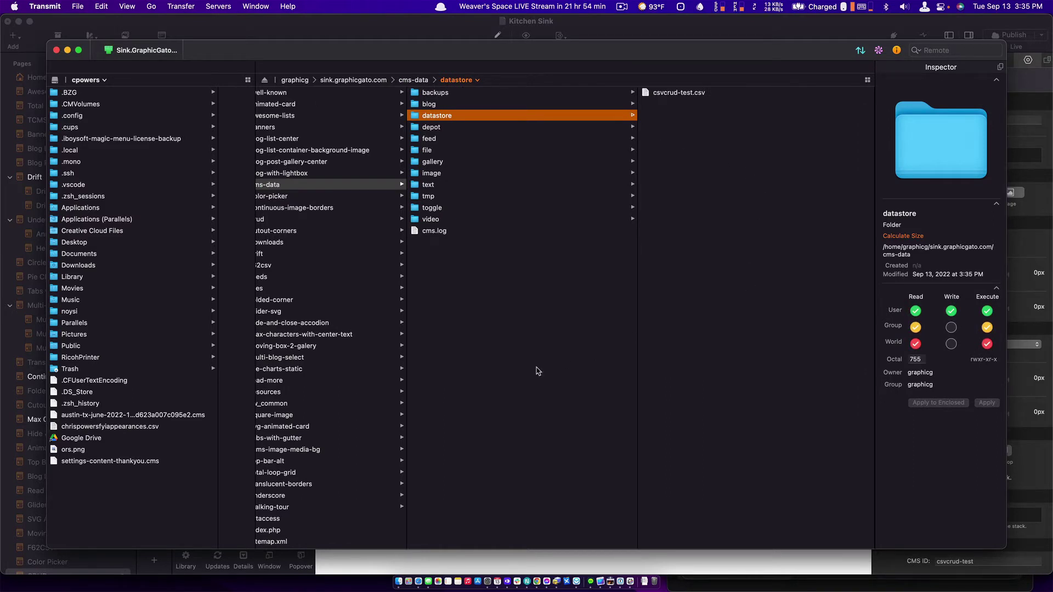
{"action": "key", "text": "super+Tab"}
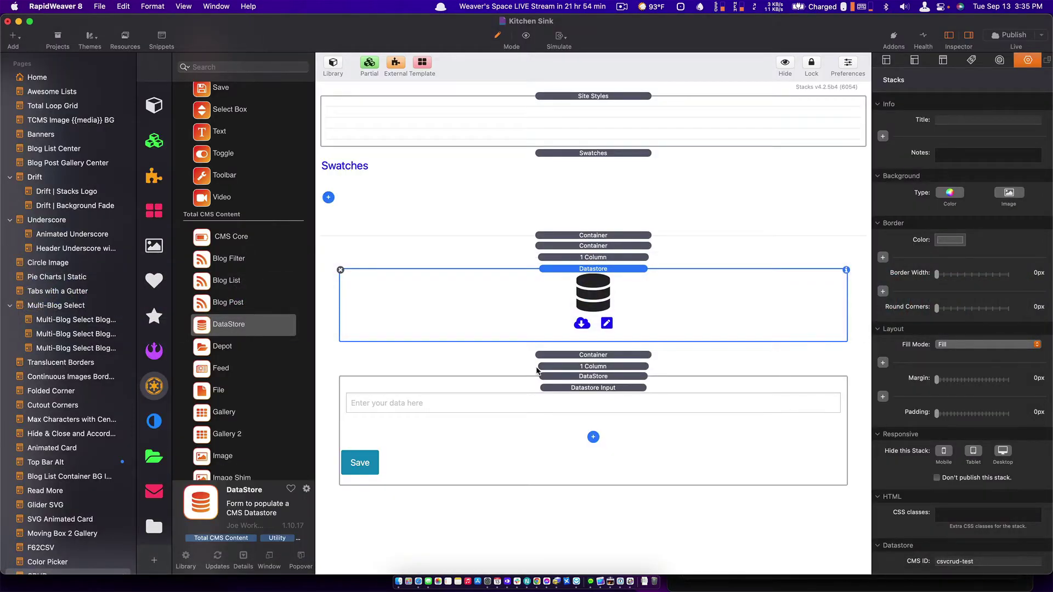
Publish the project with Cmd-S to update the live crud page.
{"action": "key", "text": "super+s"}
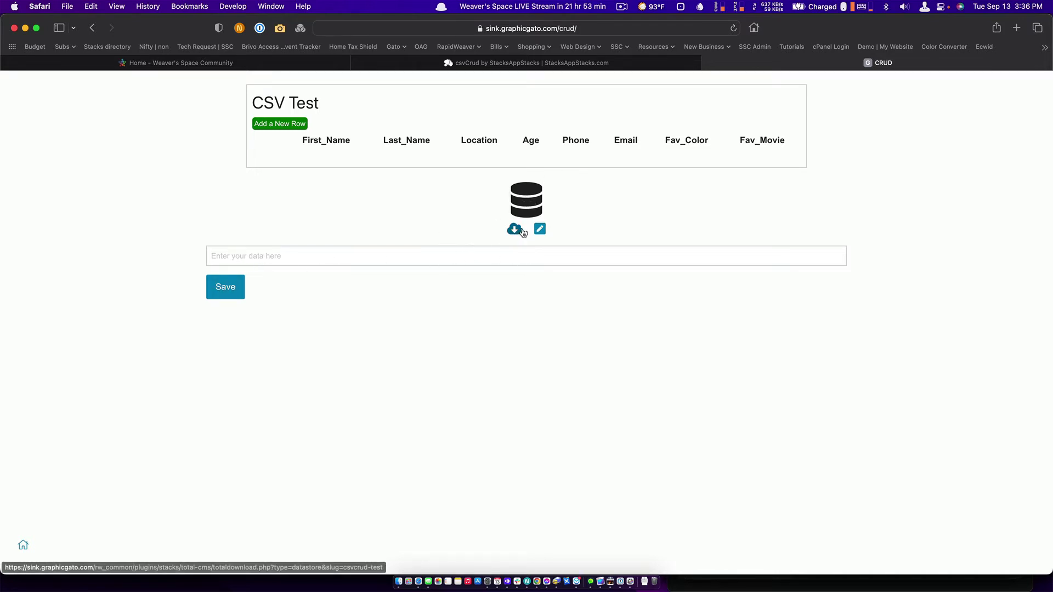
Open and close the datastore's Bulk Edit view twice to review the CSV rows.
{"action": "left_click", "coordinate": [542, 231]}
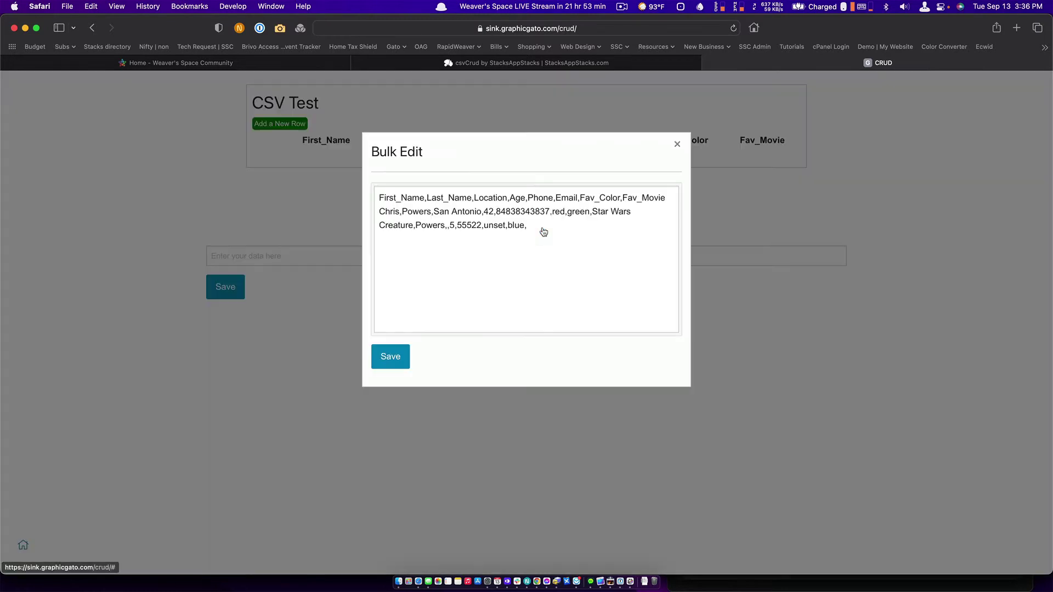
{"action": "left_click", "coordinate": [673, 147]}
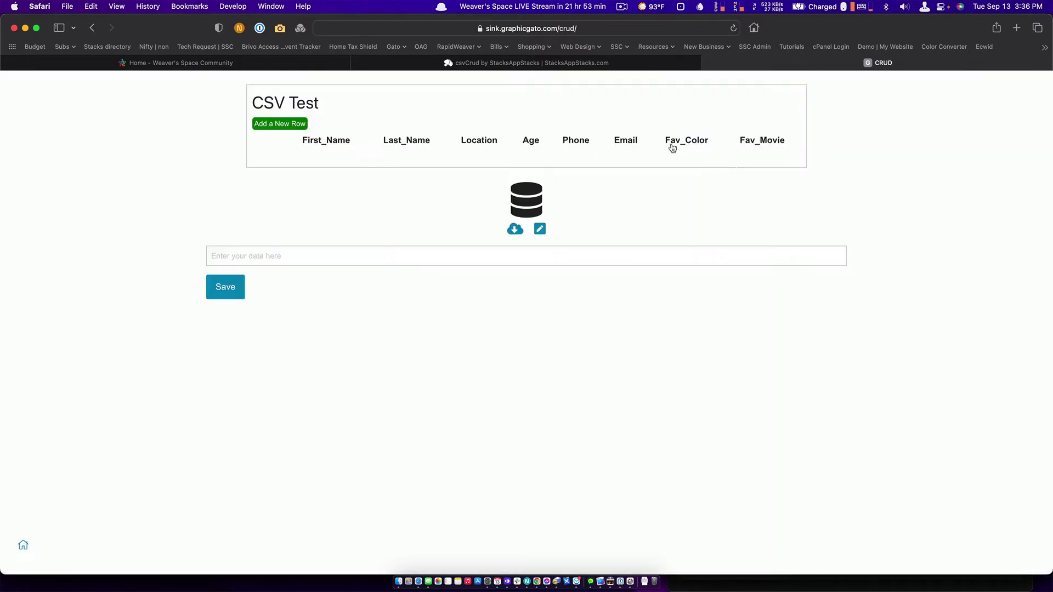
{"action": "left_click", "coordinate": [540, 229]}
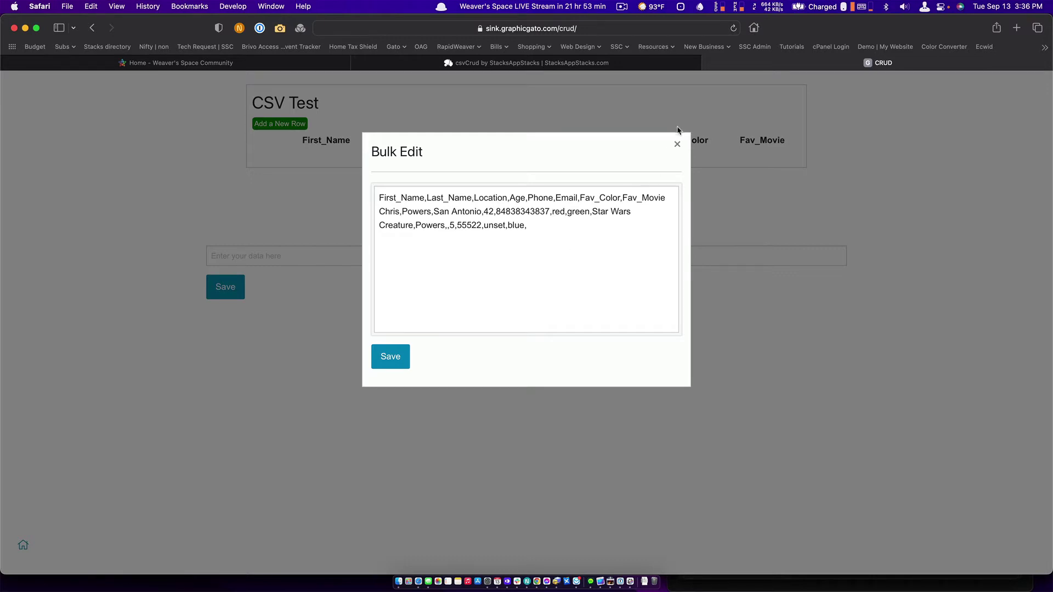
{"action": "left_click", "coordinate": [678, 146]}
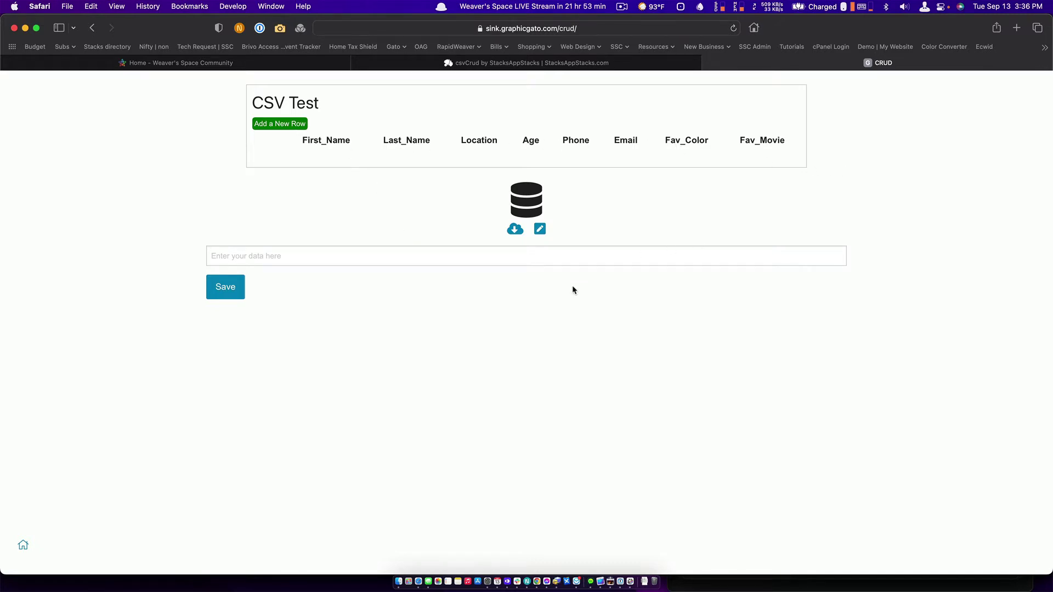
{"action": "key", "text": "super+Tab"}
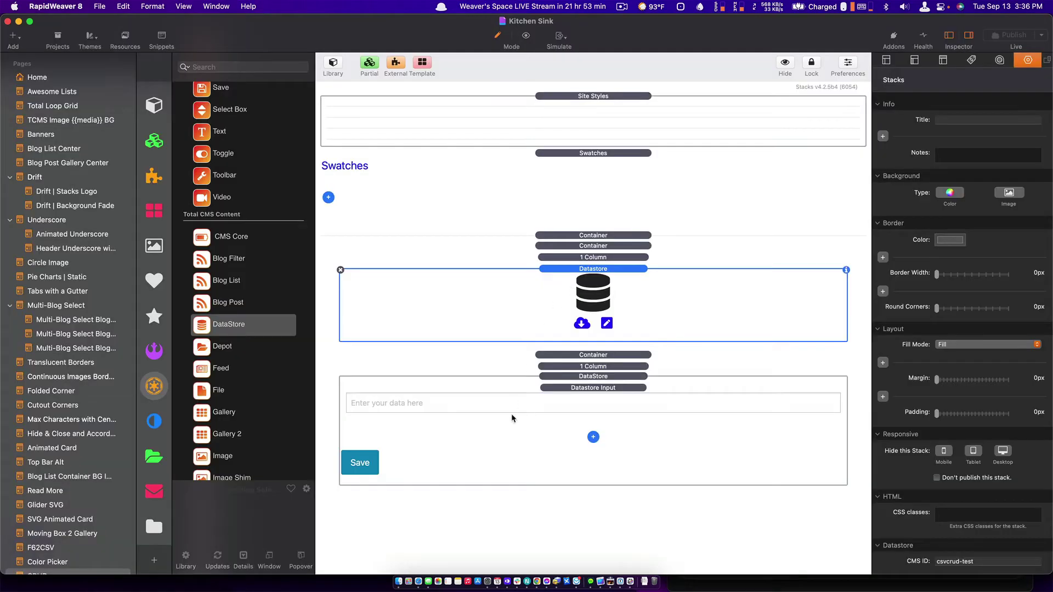
Duplicate the Datastore Input field until the form has eight inputs.
{"action": "left_click", "coordinate": [518, 396]}
{"action": "key", "text": "super+d"}
{"action": "key", "text": "super+d"}
{"action": "key", "text": "super+d"}
{"action": "key", "text": "super+d"}
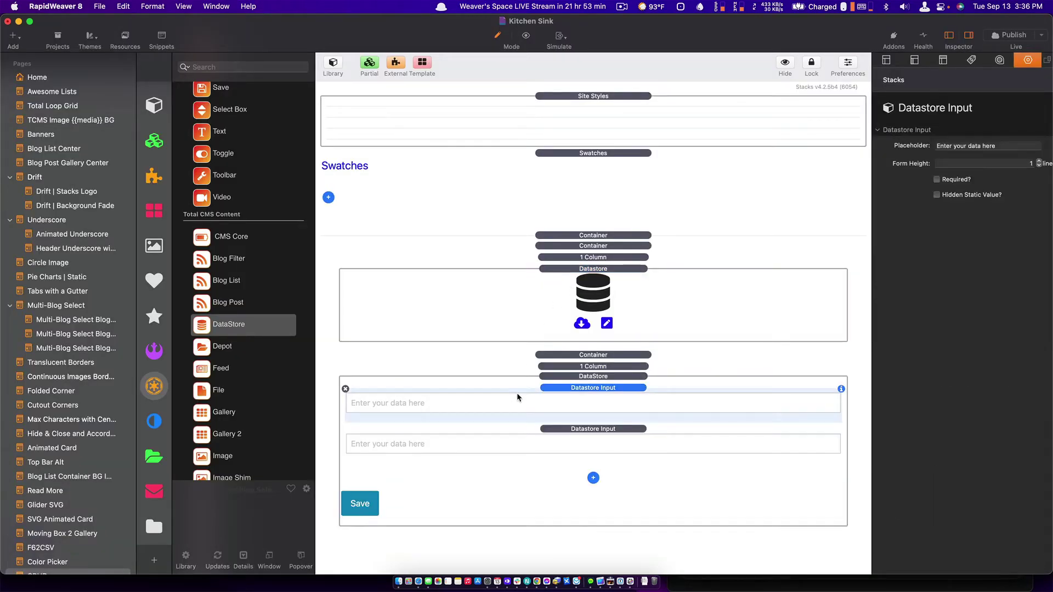
{"action": "key", "text": "super+d"}
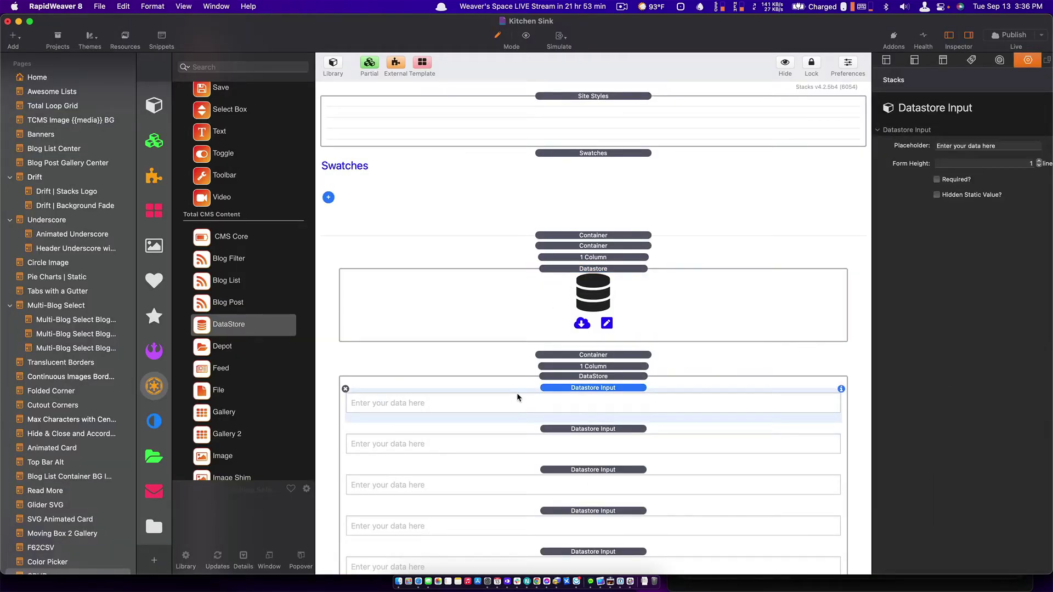
{"action": "scroll", "coordinate": [518, 396], "scroll_direction": "down", "scroll_amount": 5}
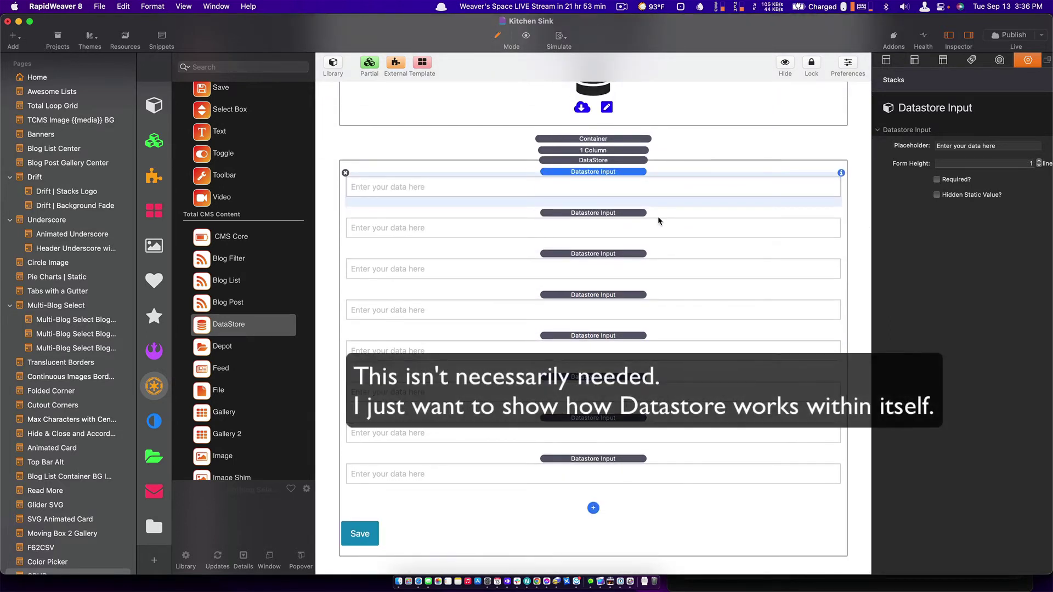
{"action": "key", "text": "super+Tab"}
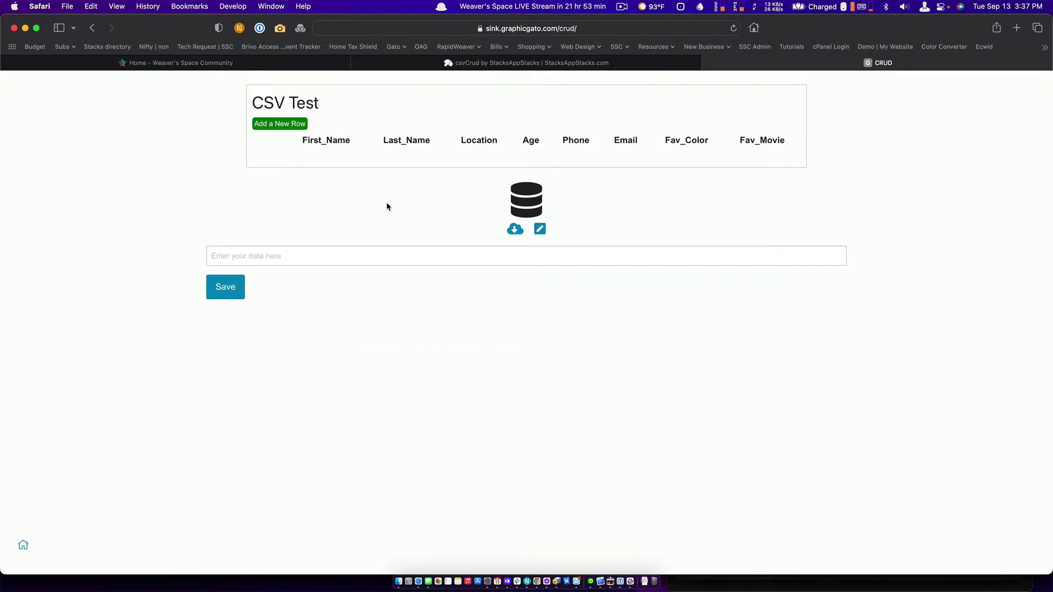
{"action": "key", "text": "super+Tab"}
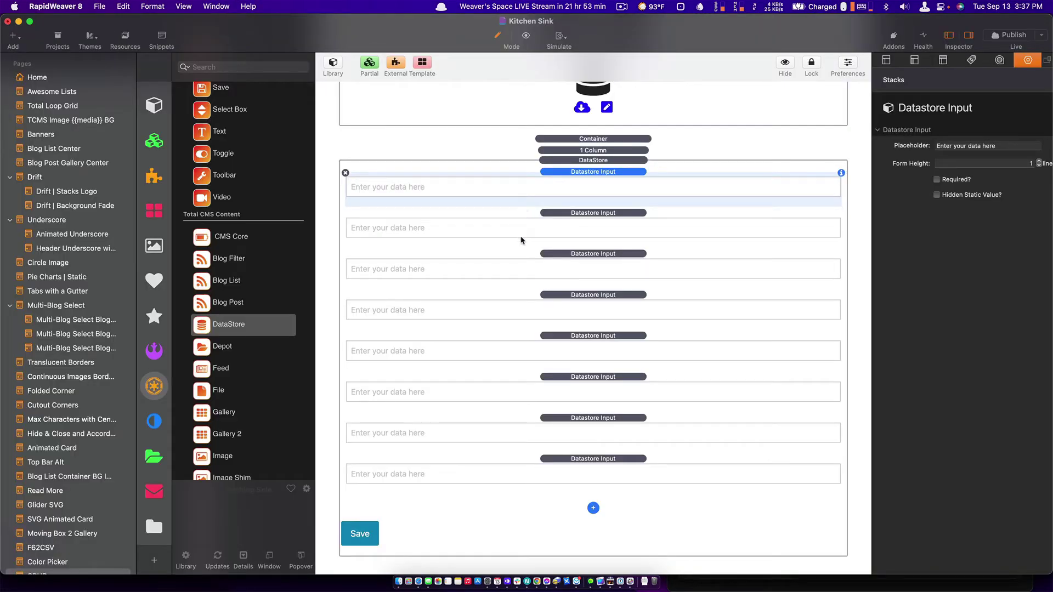
Give the first two inputs placeholders 'First Name' and 'Last Name', then republish the page.
{"action": "left_click", "coordinate": [1012, 146]}
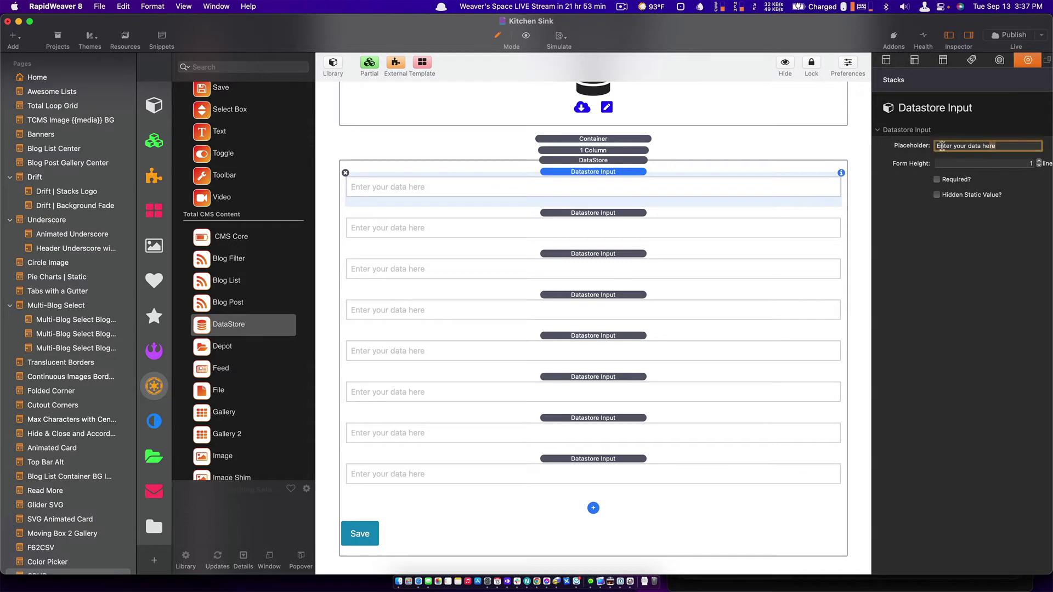
{"action": "type", "text": "First Name"}
{"action": "key", "text": "Return"}
{"action": "left_click", "coordinate": [503, 234]}
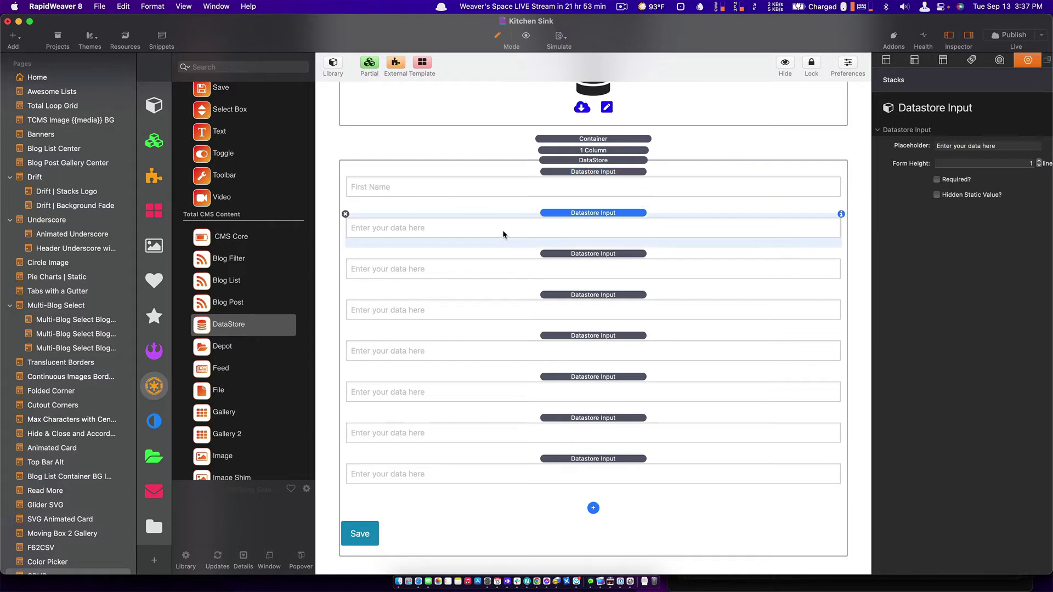
{"action": "left_click", "coordinate": [992, 142]}
{"action": "type", "text": "Laas"}
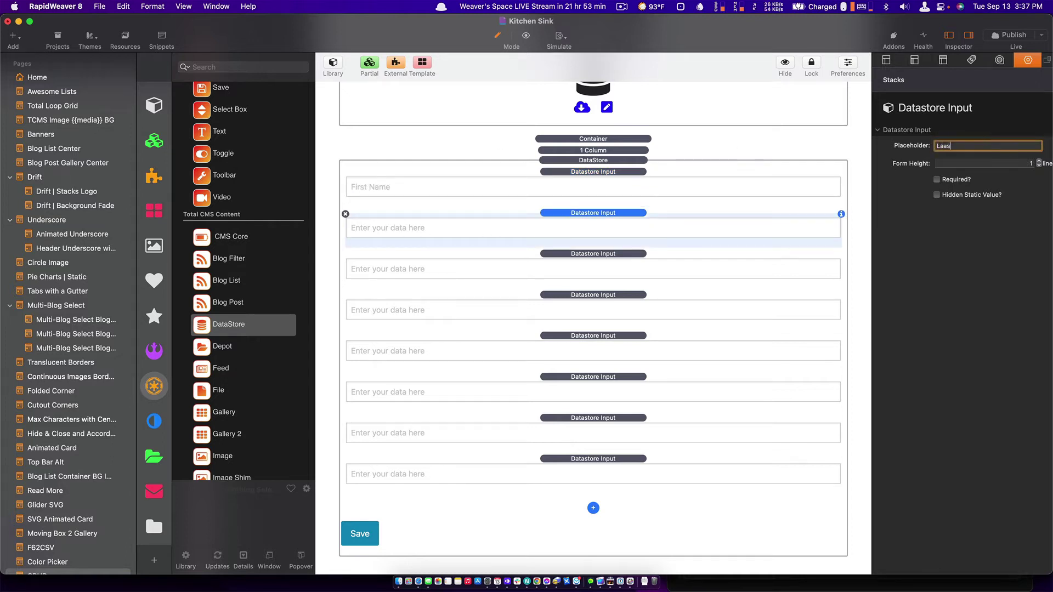
{"action": "type", "text": "t Name"}
{"action": "key", "text": "Return"}
{"action": "key", "text": "Left"}
{"action": "key", "text": "Right"}
{"action": "key", "text": "Right"}
{"action": "key", "text": "BackSpace"}
{"action": "key", "text": "Return"}
{"action": "key", "text": "super+s"}
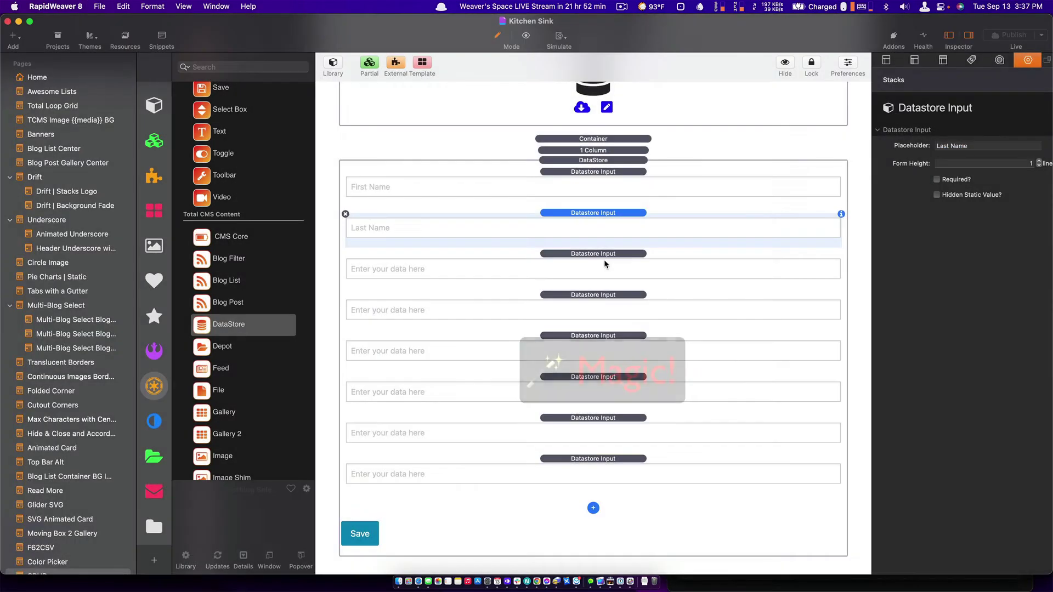
{"action": "key", "text": "super+Tab"}
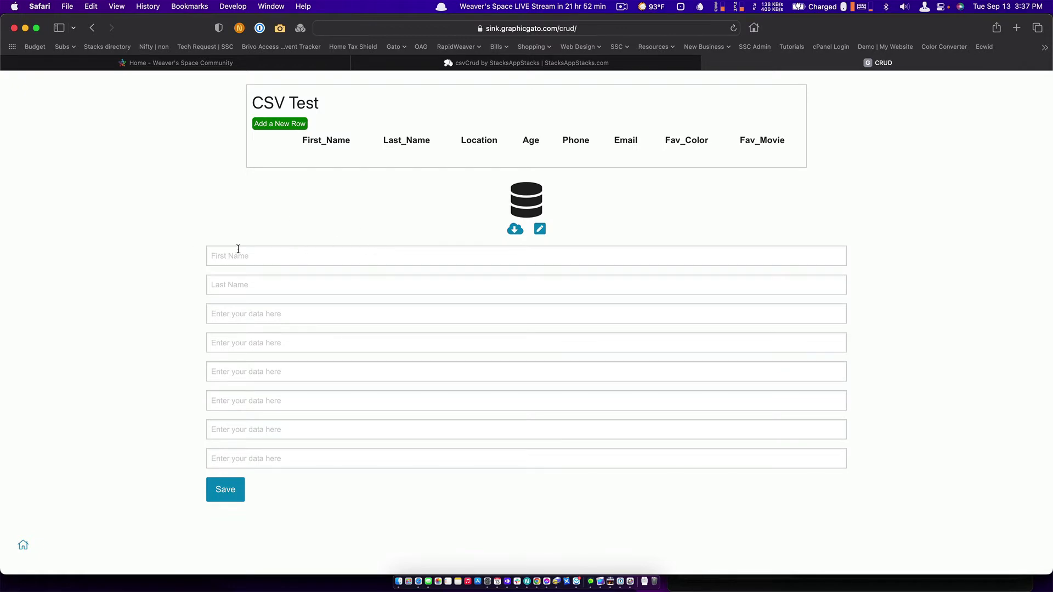
Fill the form with a first name, last name and location Austin, then save it.
{"action": "left_click", "coordinate": [261, 251]}
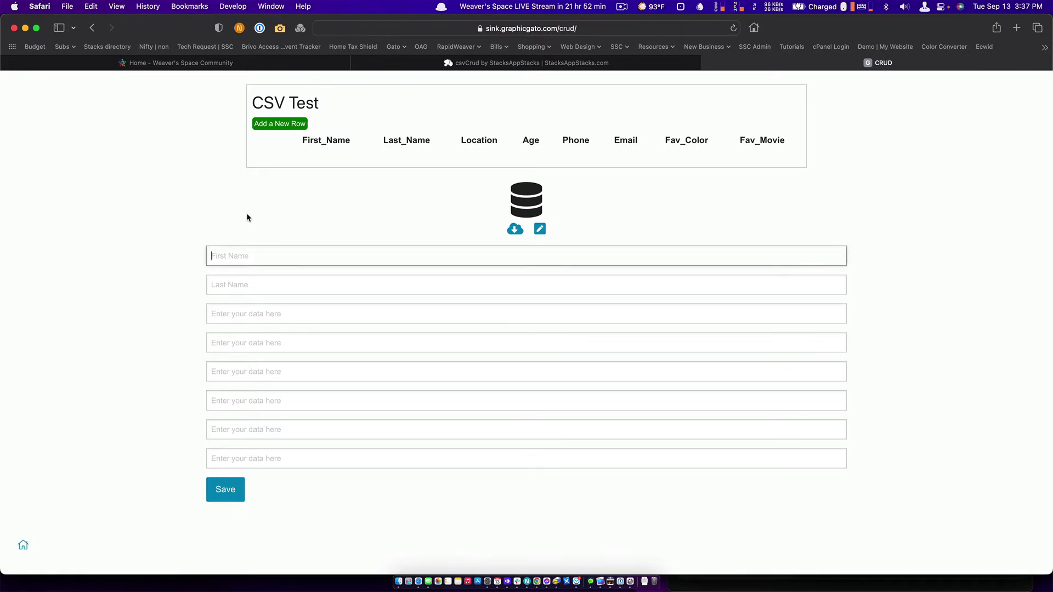
{"action": "type", "text": "Chri"}
{"action": "key", "text": "BackSpace"}
{"action": "key", "text": "BackSpace"}
{"action": "key", "text": "BackSpace"}
{"action": "key", "text": "BackSpace"}
{"action": "key", "text": "BackSpace"}
{"action": "key", "text": "Tab"}
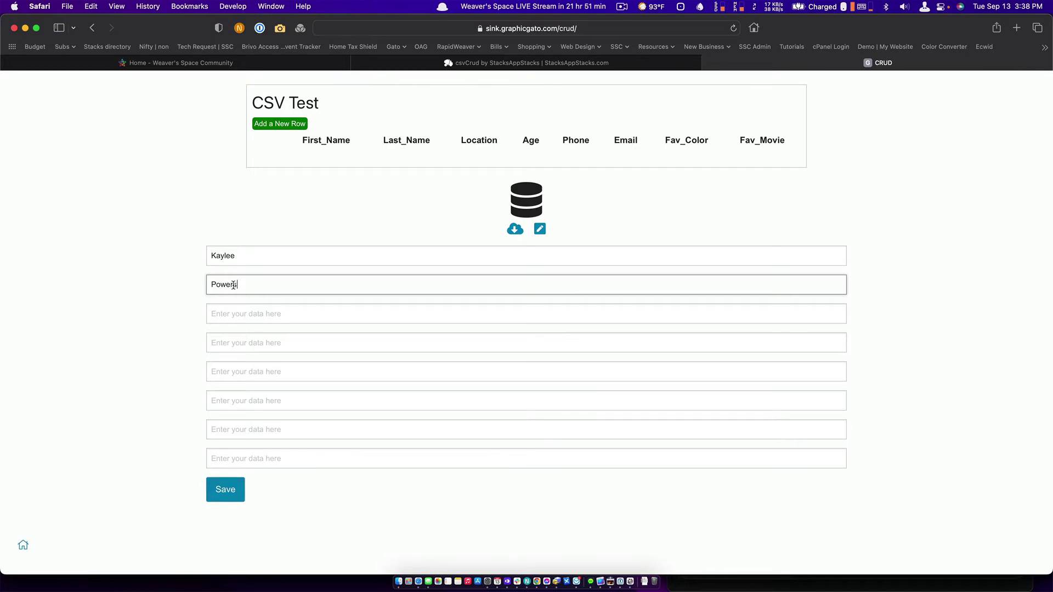
{"action": "left_click", "coordinate": [230, 314]}
{"action": "type", "text": "Austin"}
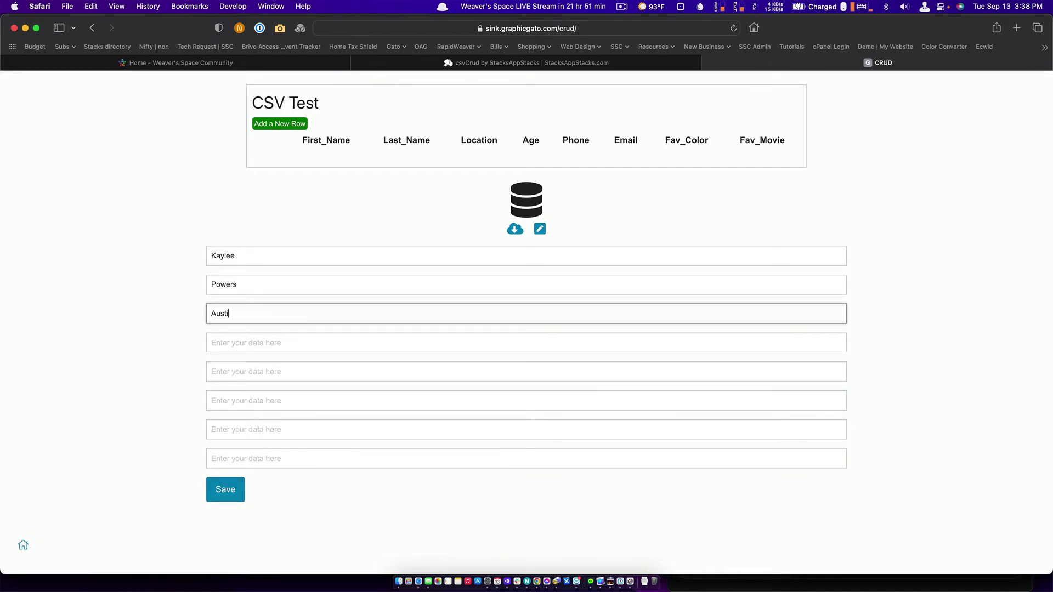
{"action": "left_click", "coordinate": [224, 496]}
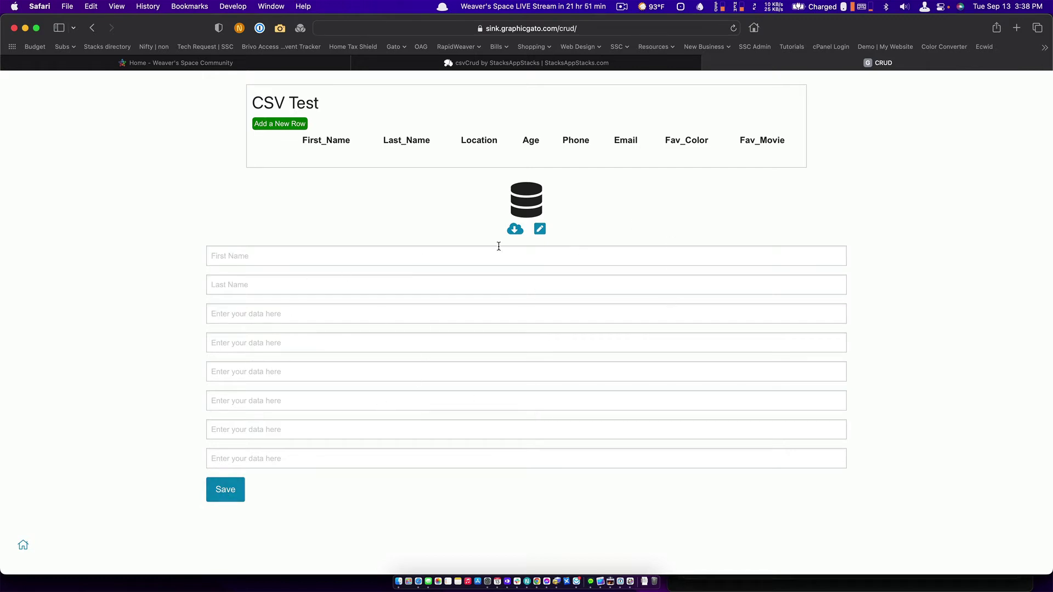
Check in the bulk editor that the new Austin row is in the stored CSV data.
{"action": "left_click", "coordinate": [540, 228]}
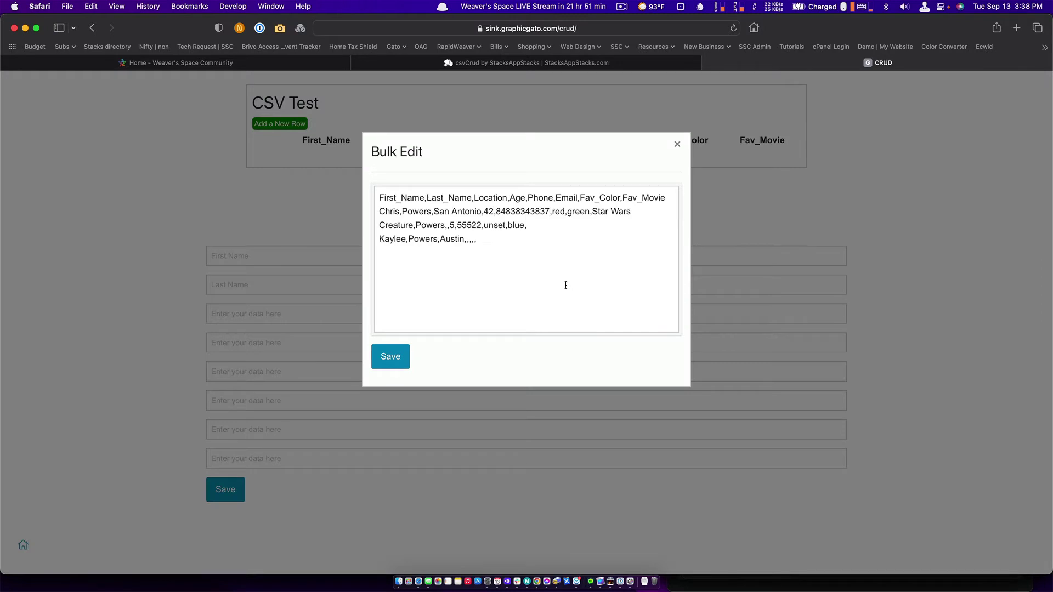
{"action": "left_click", "coordinate": [677, 145]}
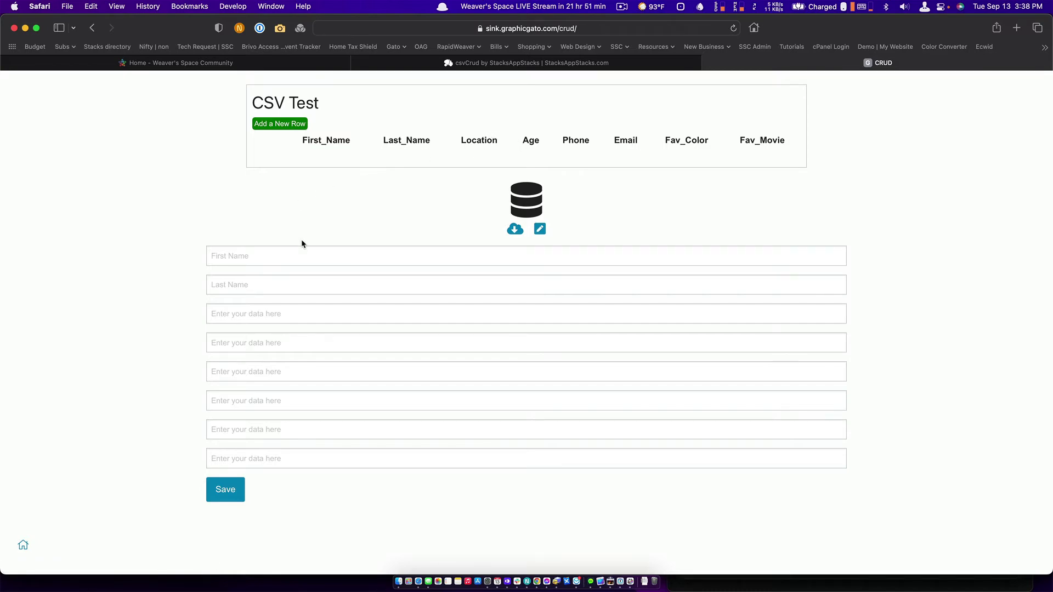
{"action": "key", "text": "super+Tab"}
{"action": "key", "text": "super+Tab"}
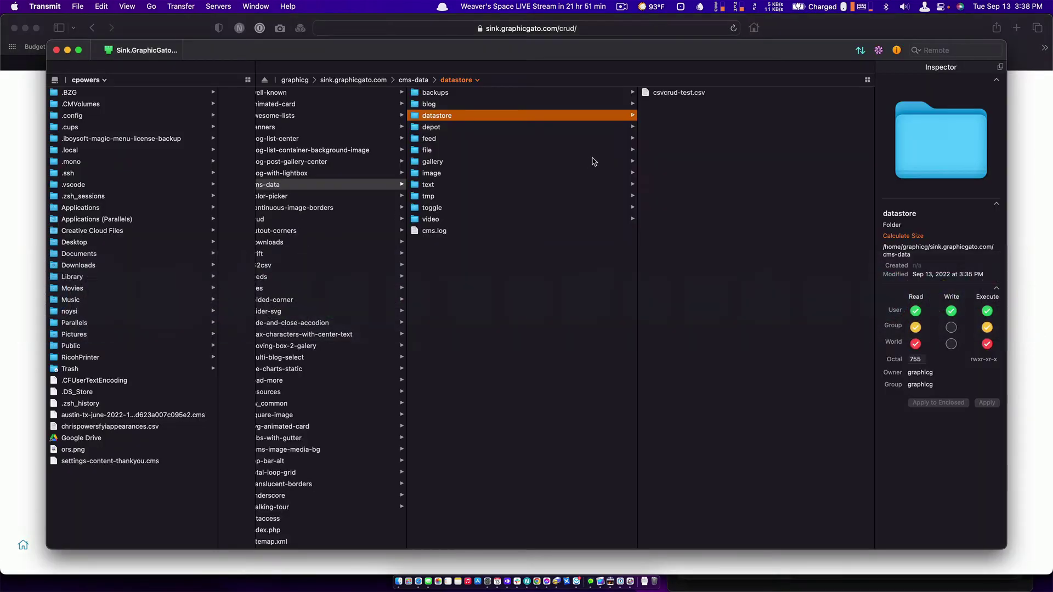
Copy the web address of csvcrud-test.csv in Transmit.
{"action": "right_click", "coordinate": [646, 93]}
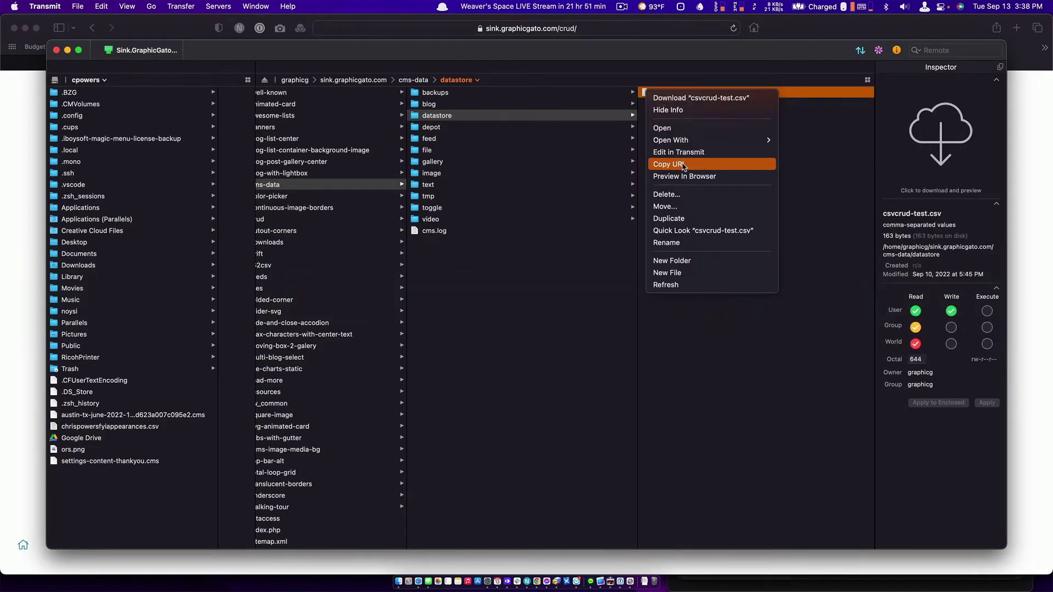
{"action": "left_click", "coordinate": [601, 258]}
{"action": "key", "text": "super+Tab"}
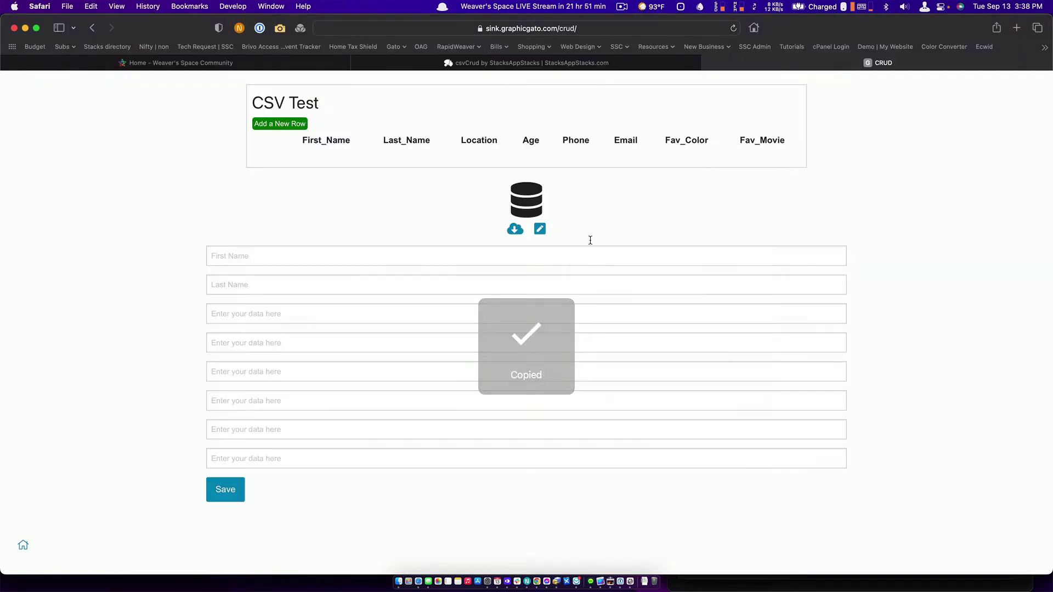
Paste a Container with a csvCrud table above the DataStore block in RapidWeaver.
{"action": "key", "text": "super+Tab"}
{"action": "key", "text": "super+Tab"}
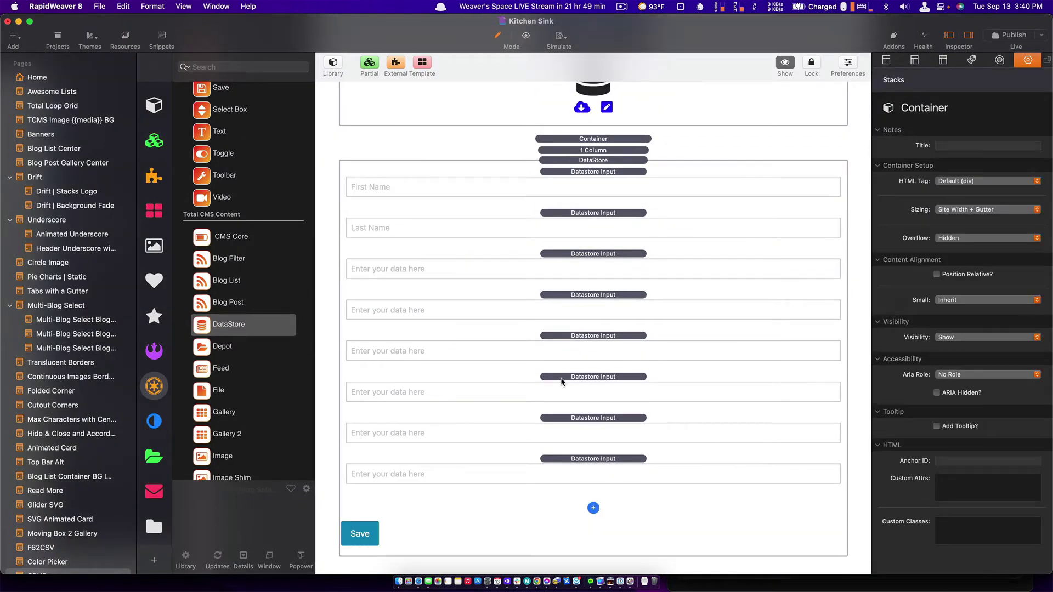
{"action": "scroll", "coordinate": [561, 381], "scroll_direction": "up", "scroll_amount": 5}
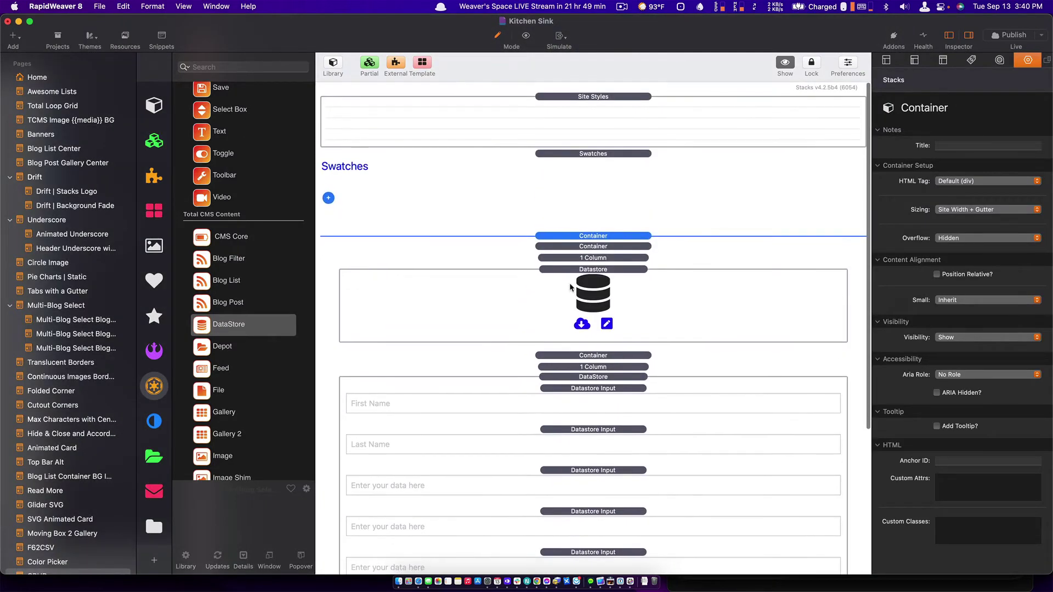
{"action": "key", "text": "super+v"}
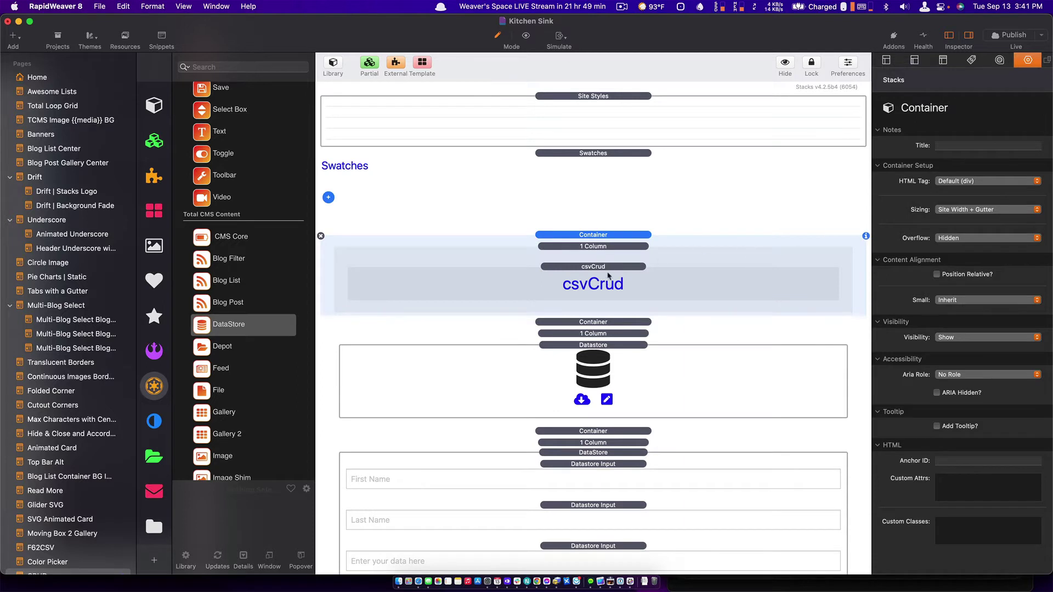
Select the csvCrud stack's Folder Path and copy csvcrud-test.csv's URL from Transmit's datastore folder.
{"action": "left_click", "coordinate": [608, 269]}
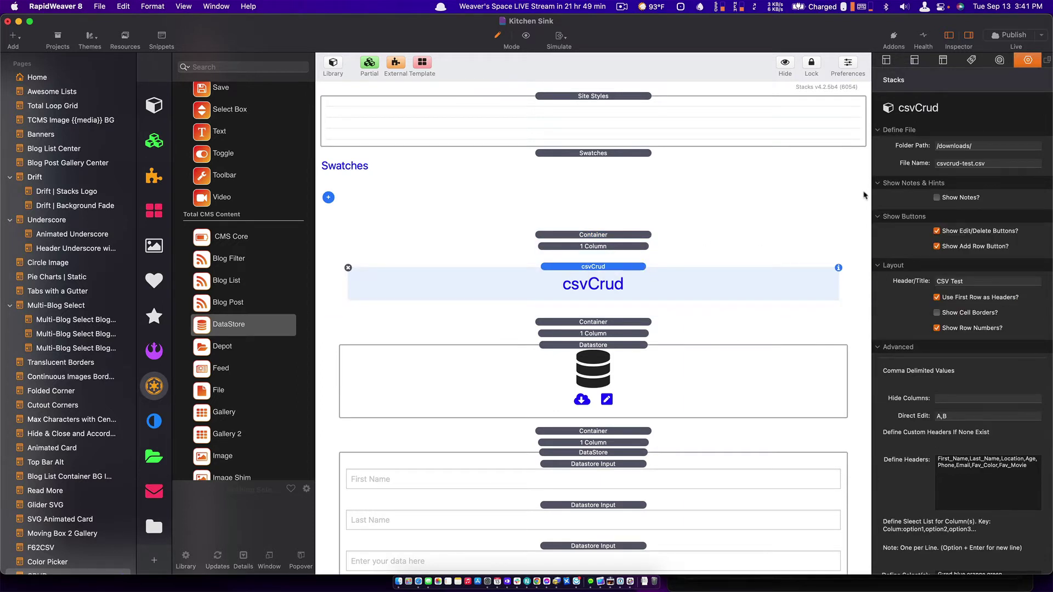
{"action": "left_click", "coordinate": [985, 146]}
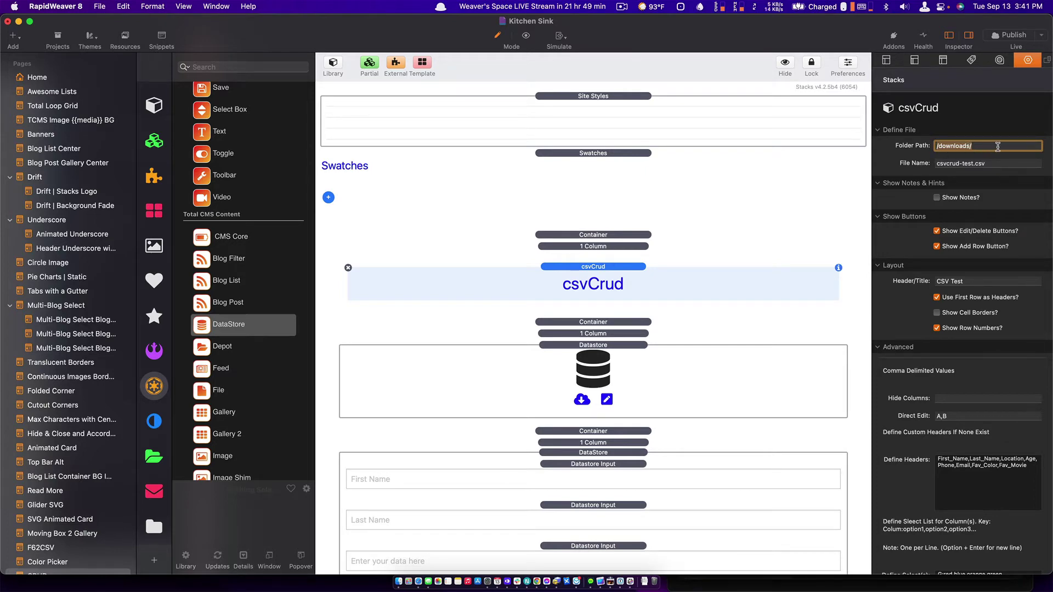
{"action": "key", "text": "super+Tab"}
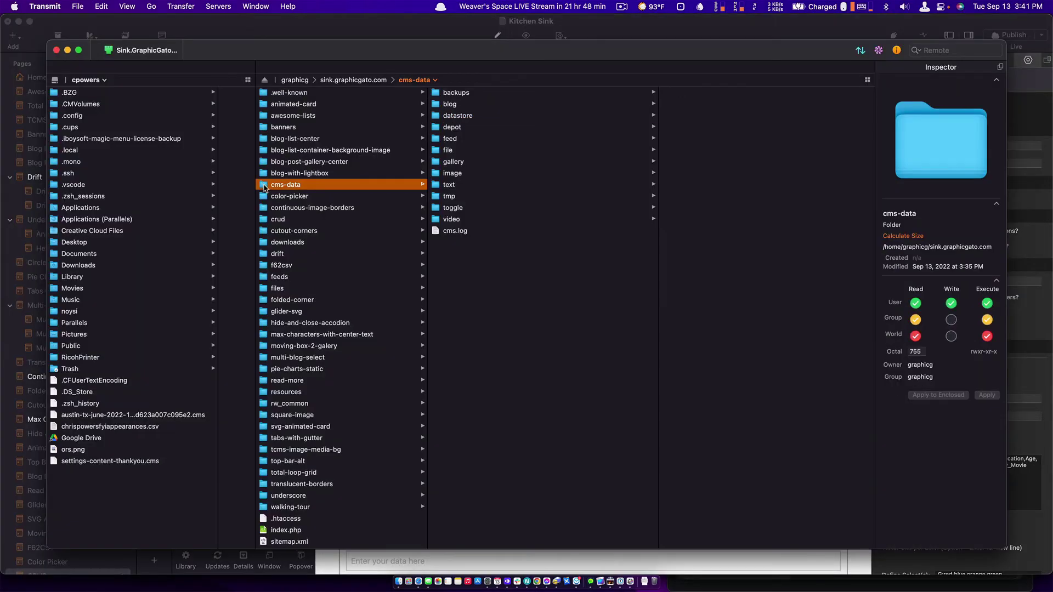
{"action": "left_click", "coordinate": [434, 117]}
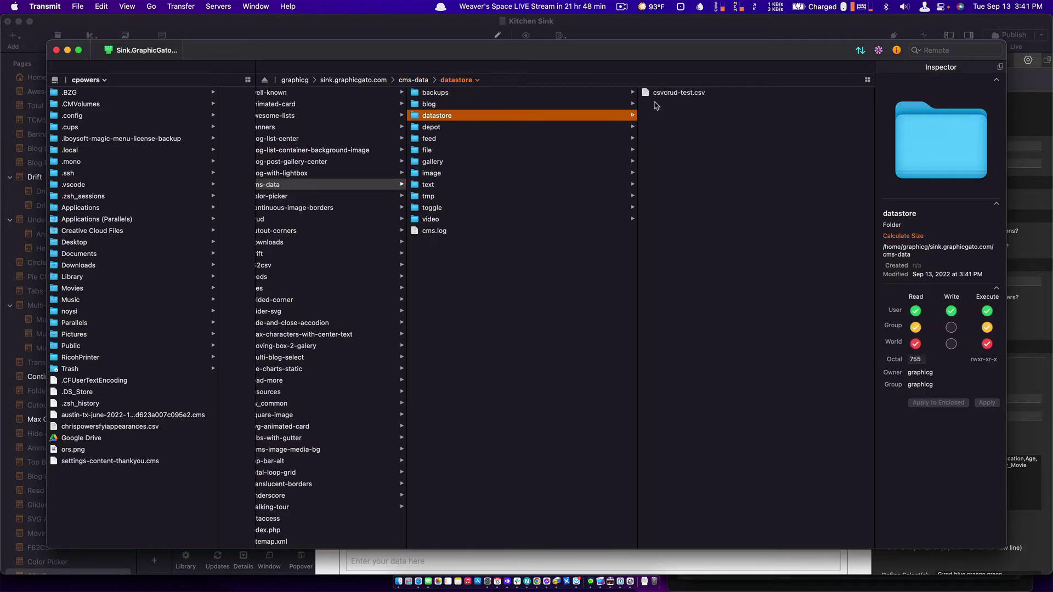
{"action": "key", "text": "super+Tab"}
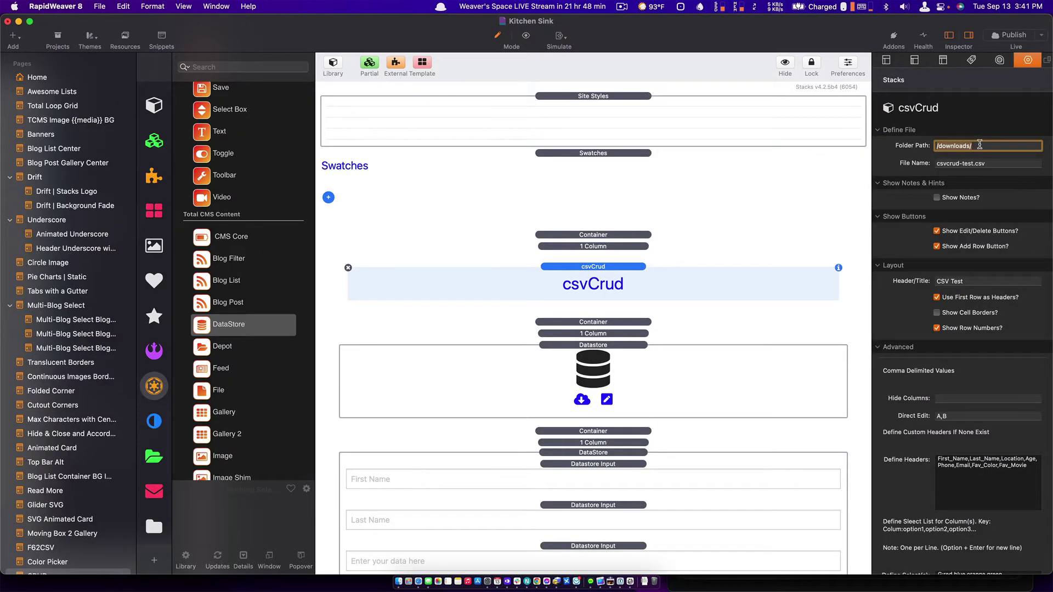
{"action": "key", "text": "super+Tab"}
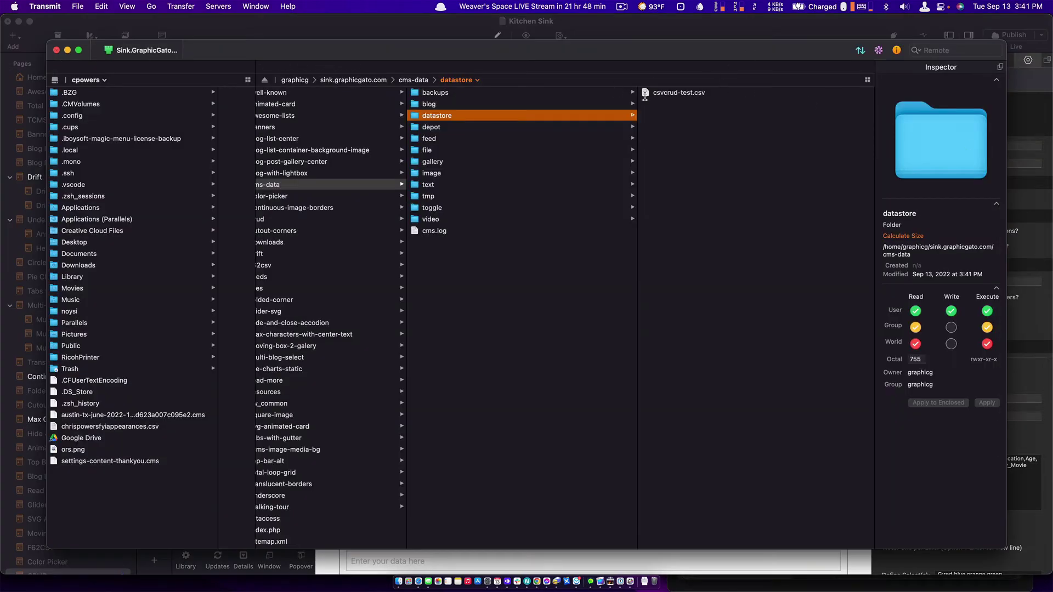
{"action": "right_click", "coordinate": [647, 95]}
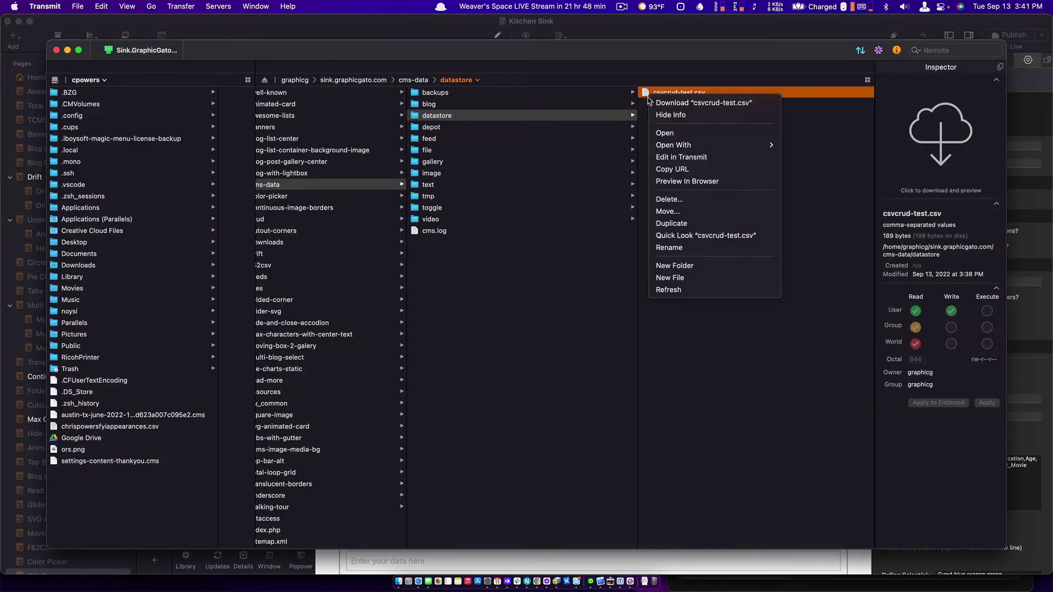
{"action": "left_click", "coordinate": [684, 169]}
{"action": "key", "text": "super+Tab"}
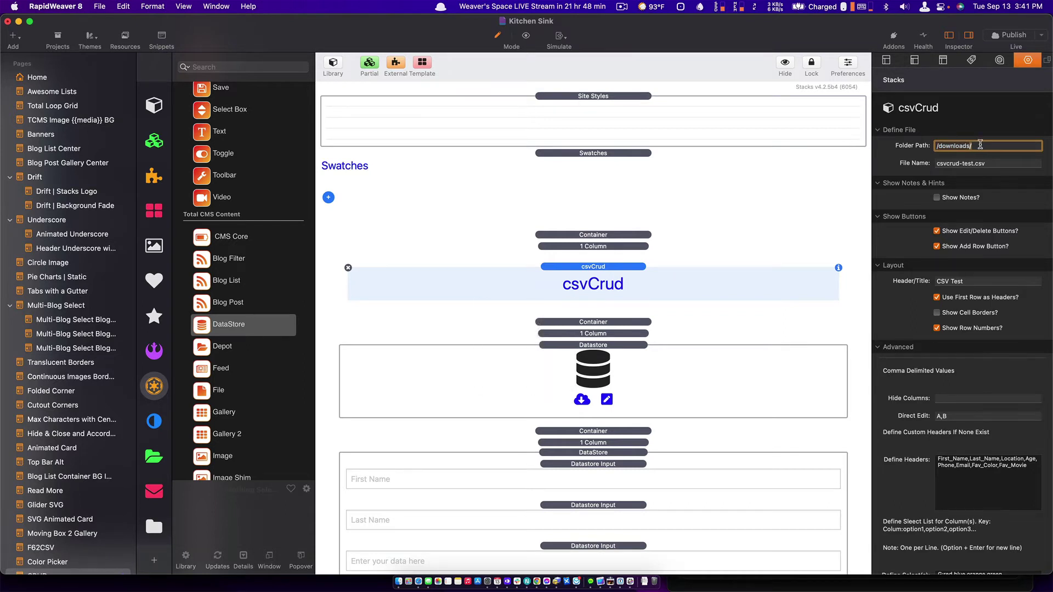
Replace the csvCrud Folder Path with /cms-data/datastore/ from the pasted URL.
{"action": "key", "text": "super+a"}
{"action": "type", "text": "/"}
{"action": "key", "text": "super+v"}
{"action": "key", "text": "BackSpace"}
{"action": "key", "text": "BackSpace"}
{"action": "key", "text": "BackSpace"}
{"action": "key", "text": "BackSpace"}
{"action": "key", "text": "BackSpace"}
{"action": "key", "text": "BackSpace"}
{"action": "key", "text": "BackSpace"}
{"action": "key", "text": "BackSpace"}
{"action": "key", "text": "BackSpace"}
{"action": "key", "text": "BackSpace"}
{"action": "key", "text": "BackSpace"}
{"action": "key", "text": "BackSpace"}
{"action": "key", "text": "BackSpace"}
{"action": "key", "text": "BackSpace"}
{"action": "key", "text": "BackSpace"}
{"action": "key", "text": "BackSpace"}
{"action": "left_click_drag", "start_coordinate": [979, 146], "coordinate": [916, 146]}
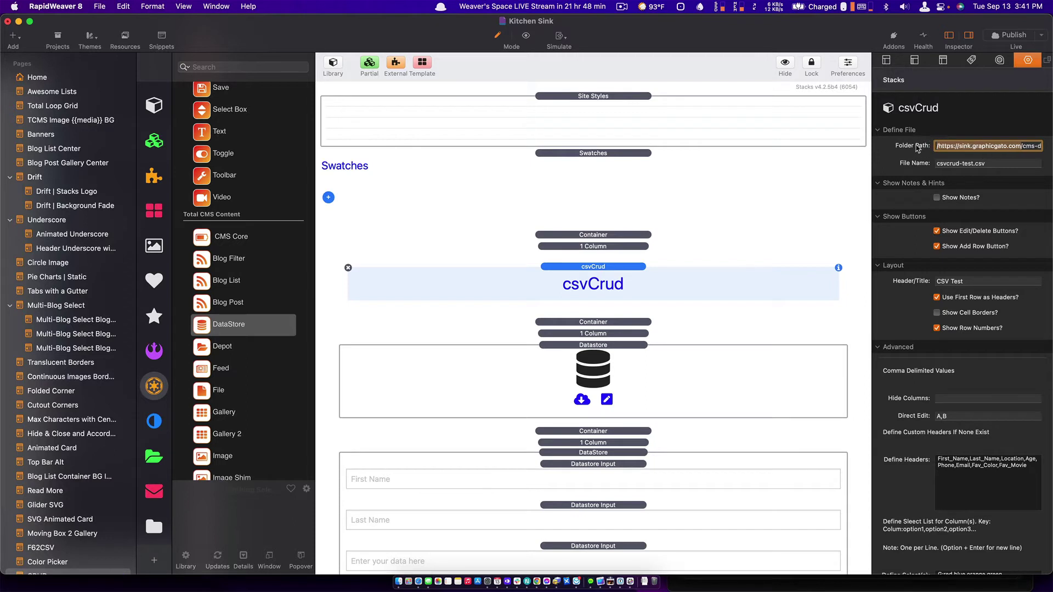
{"action": "key", "text": "BackSpace"}
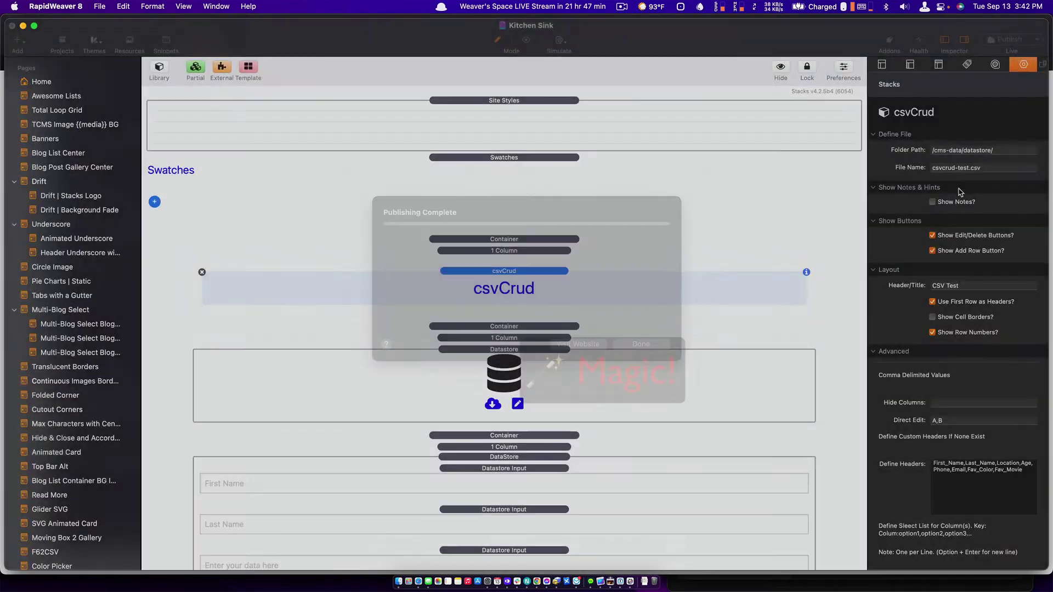
Reload the live crud page in Safari to see three rows, including Austin.
{"action": "key", "text": "super+Tab"}
{"action": "key", "text": "super+Tab"}
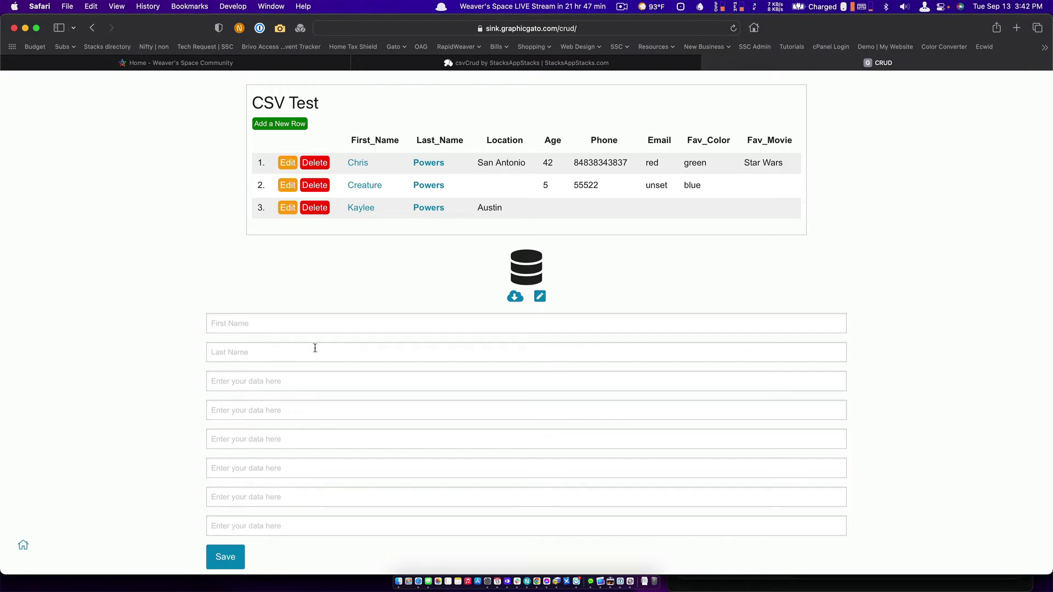
Delete the Container holding the DataStore input form and publish the page.
{"action": "key", "text": "super+Tab"}
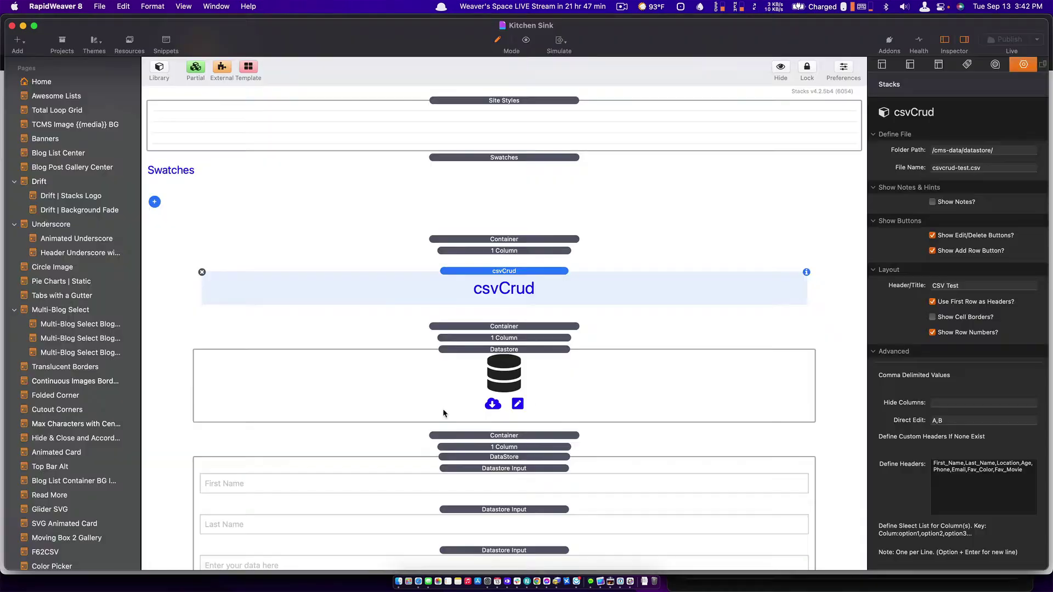
{"action": "scroll", "coordinate": [495, 364], "scroll_direction": "down", "scroll_amount": 4}
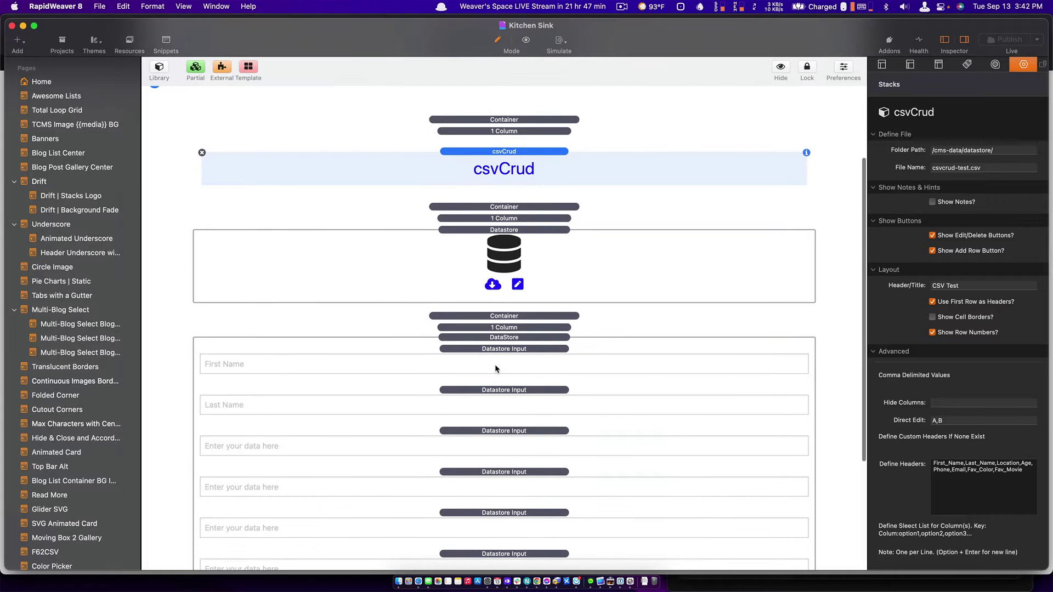
{"action": "left_click", "coordinate": [505, 316]}
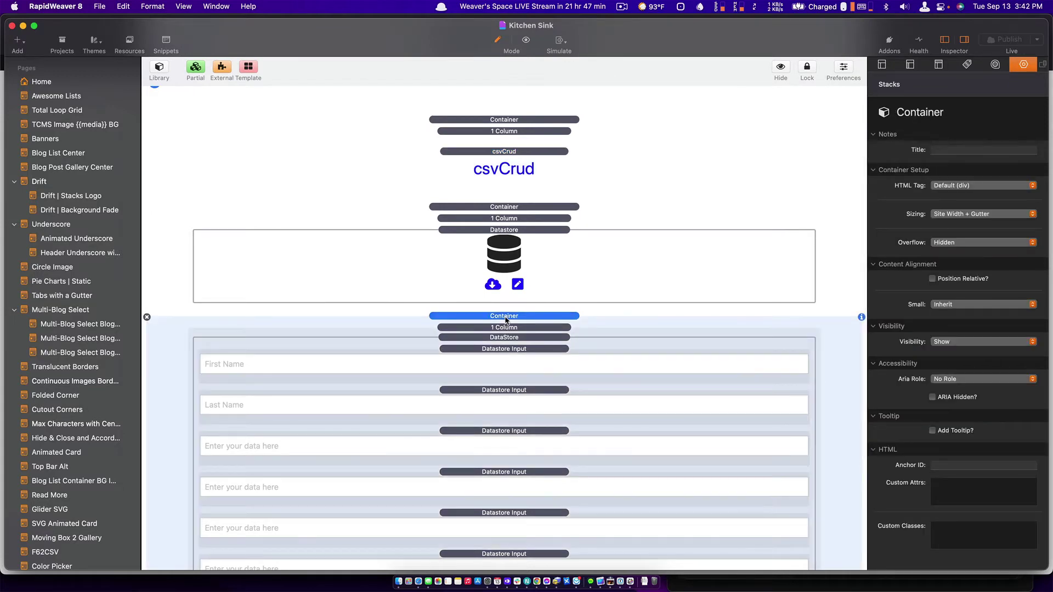
{"action": "key", "text": "BackSpace"}
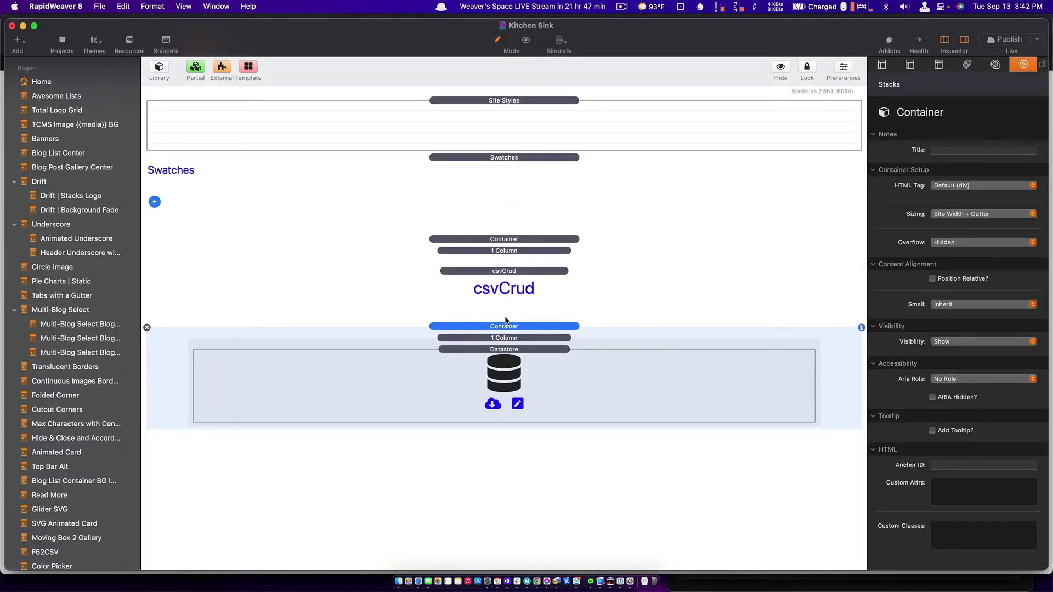
{"action": "key", "text": "super+s"}
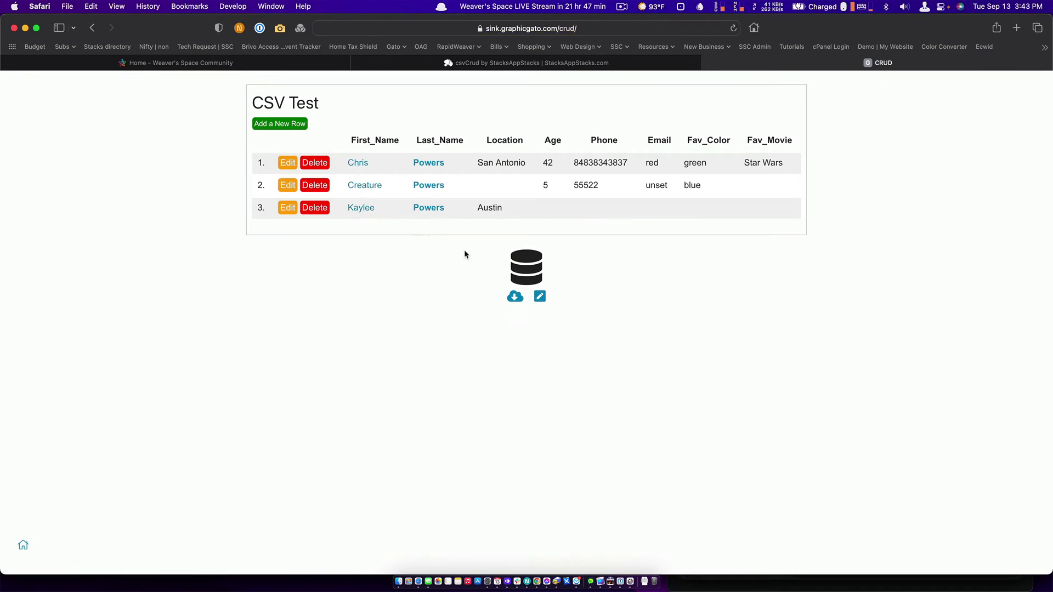
Start a new row in the CSV Test table and enter the first and last name.
{"action": "left_click", "coordinate": [539, 297]}
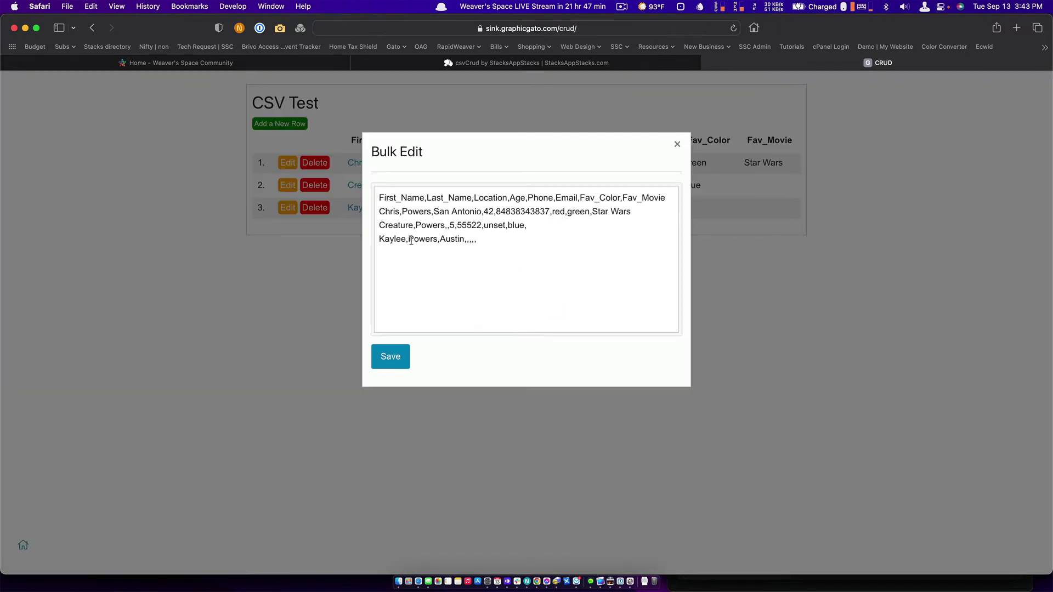
{"action": "left_click", "coordinate": [678, 144]}
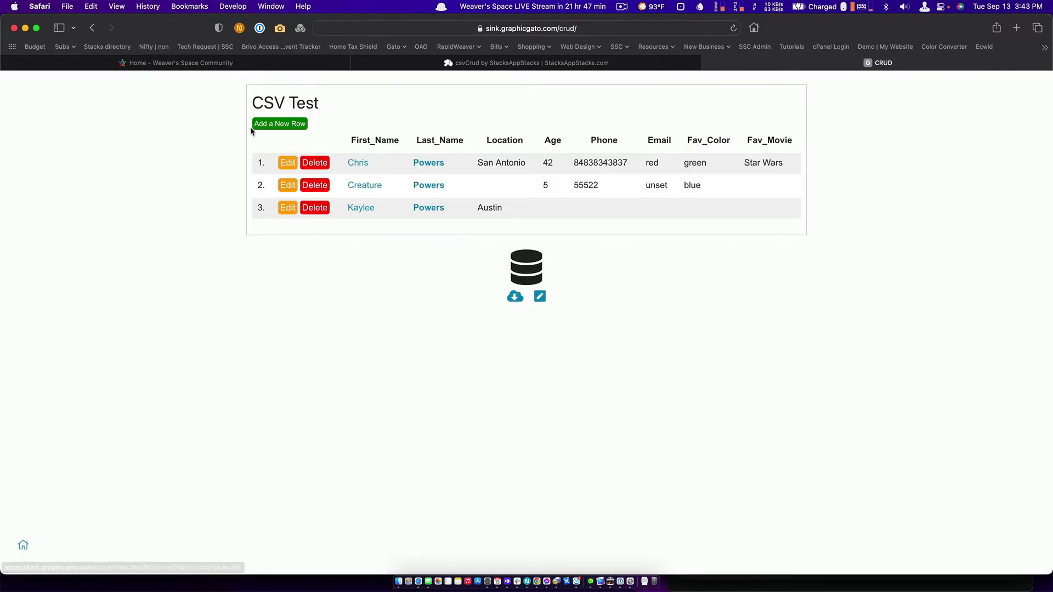
{"action": "left_click", "coordinate": [276, 125]}
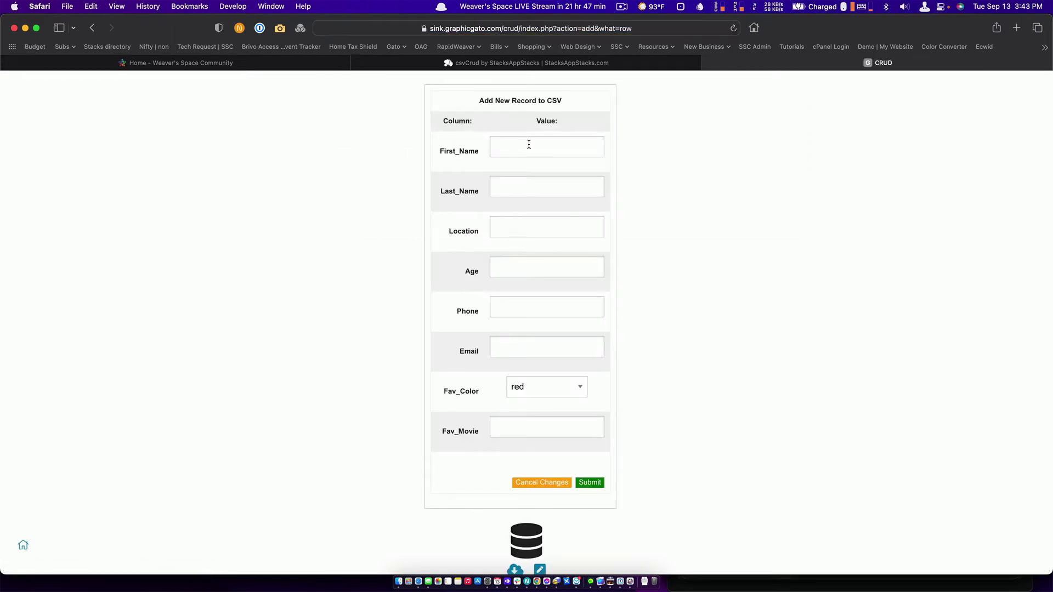
{"action": "left_click", "coordinate": [528, 144]}
{"action": "left_click", "coordinate": [546, 186]}
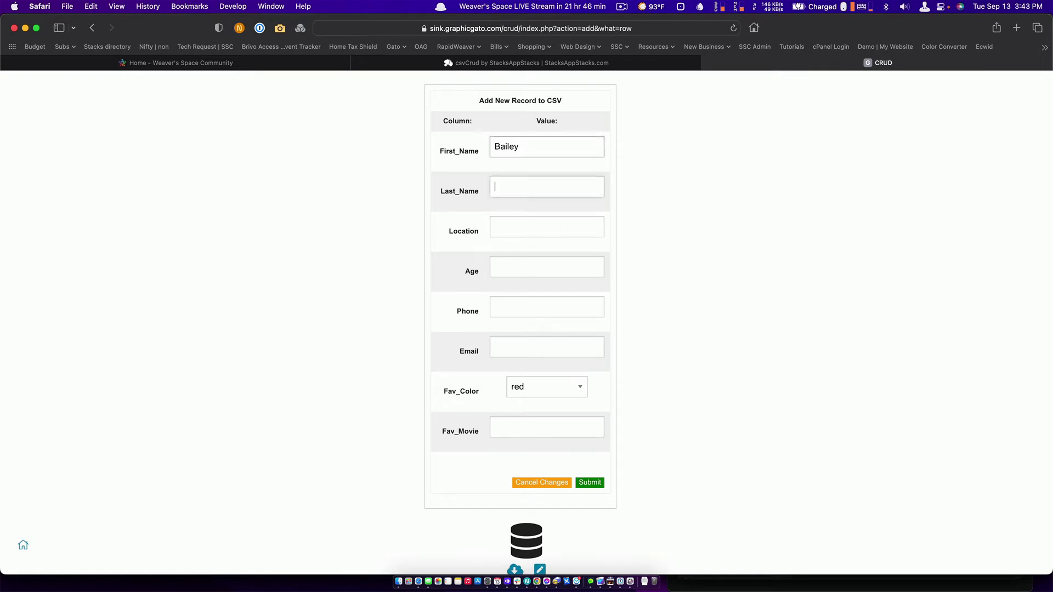
Enter age 16 and a phone number, keep Fav_Color red, and submit the record.
{"action": "left_click", "coordinate": [546, 227]}
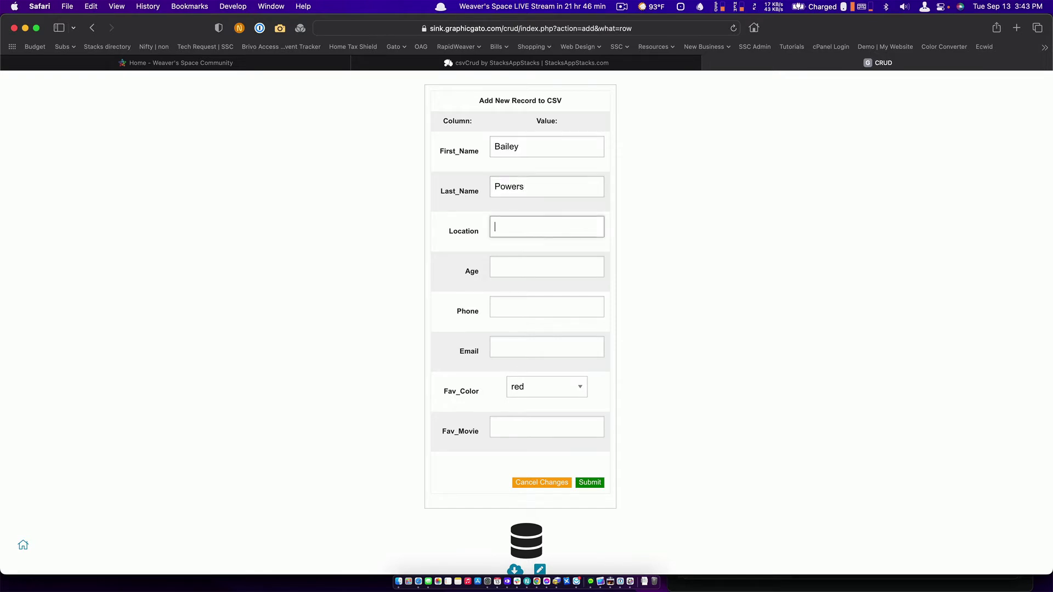
{"action": "left_click", "coordinate": [546, 267]}
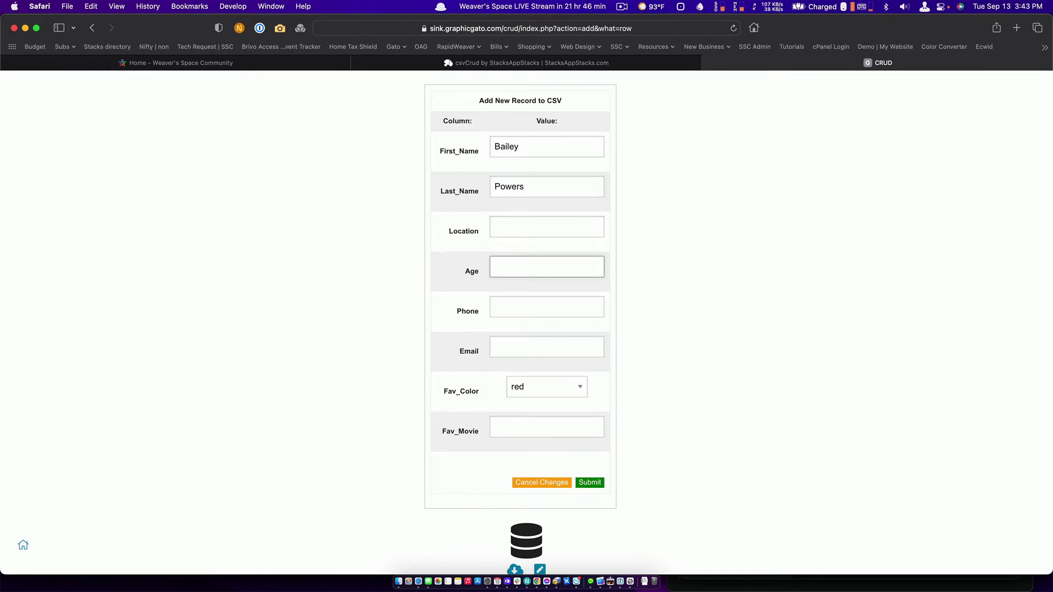
{"action": "type", "text": "16"}
{"action": "key", "text": "Tab"}
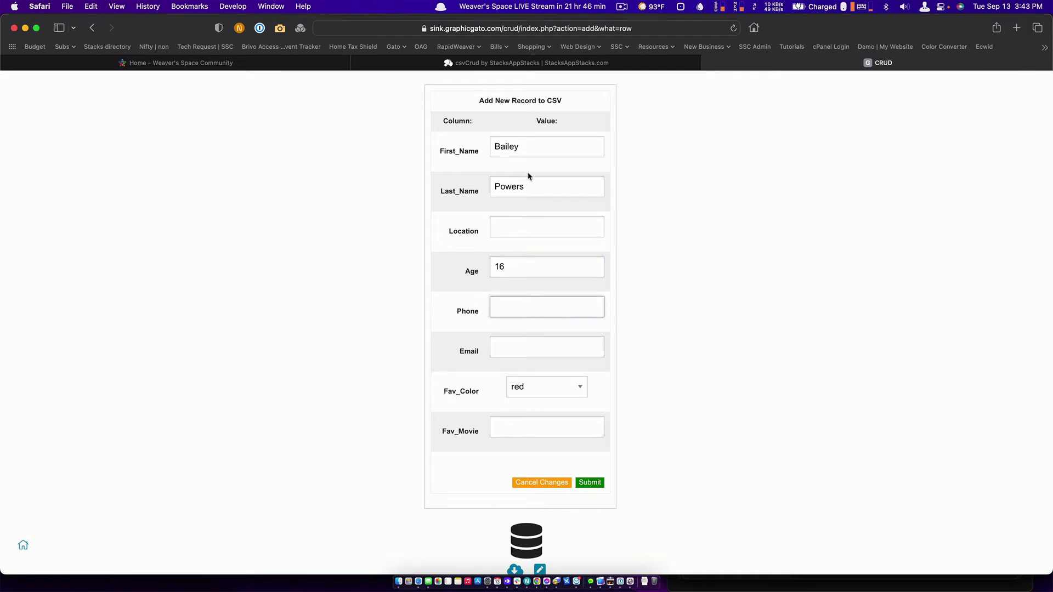
{"action": "type", "text": "1516515"}
{"action": "left_click", "coordinate": [578, 387]}
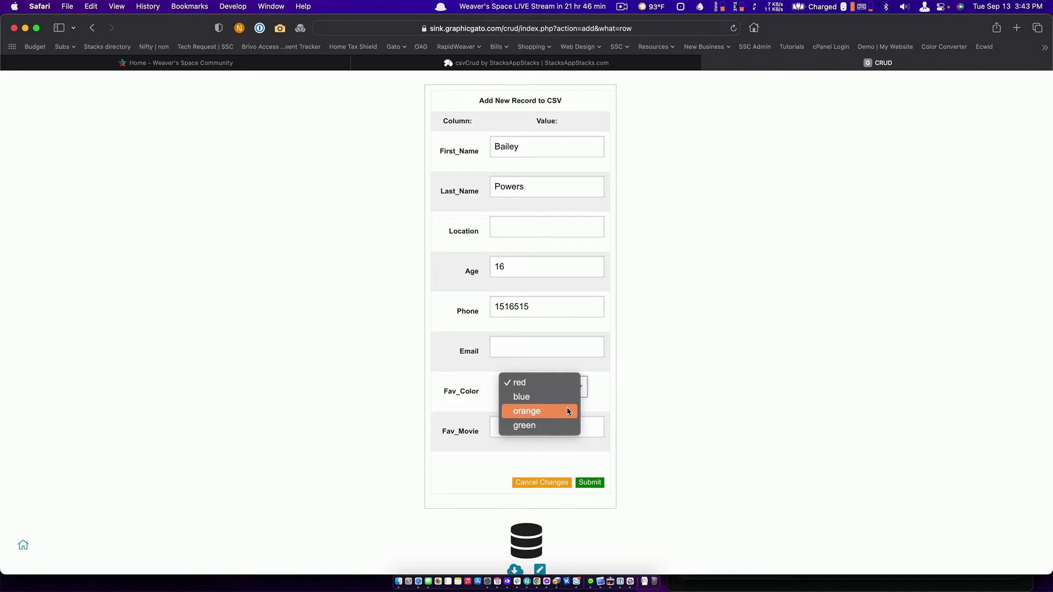
{"action": "left_click", "coordinate": [698, 400]}
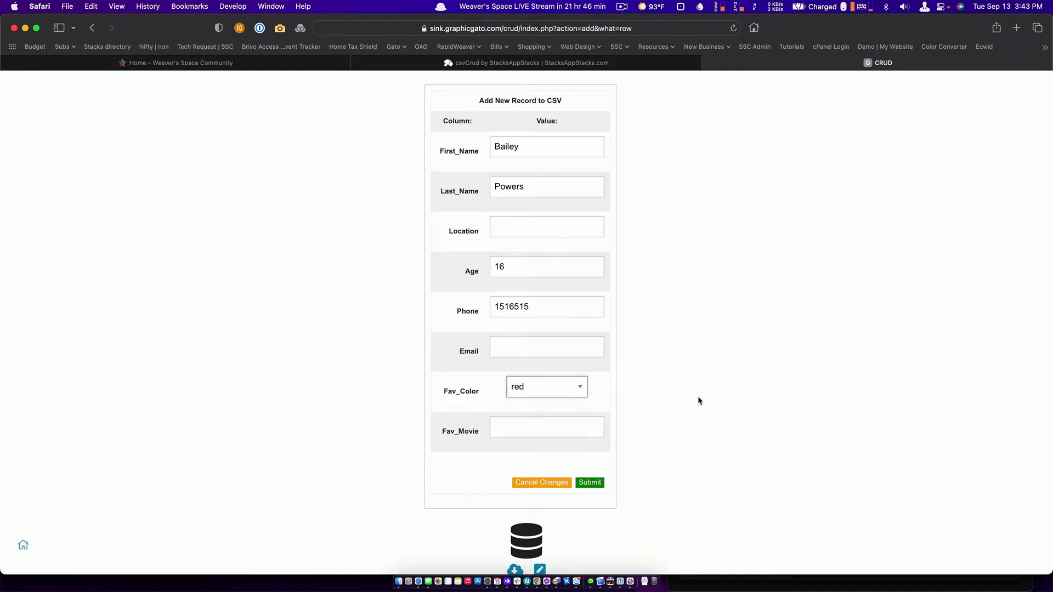
{"action": "left_click", "coordinate": [590, 483]}
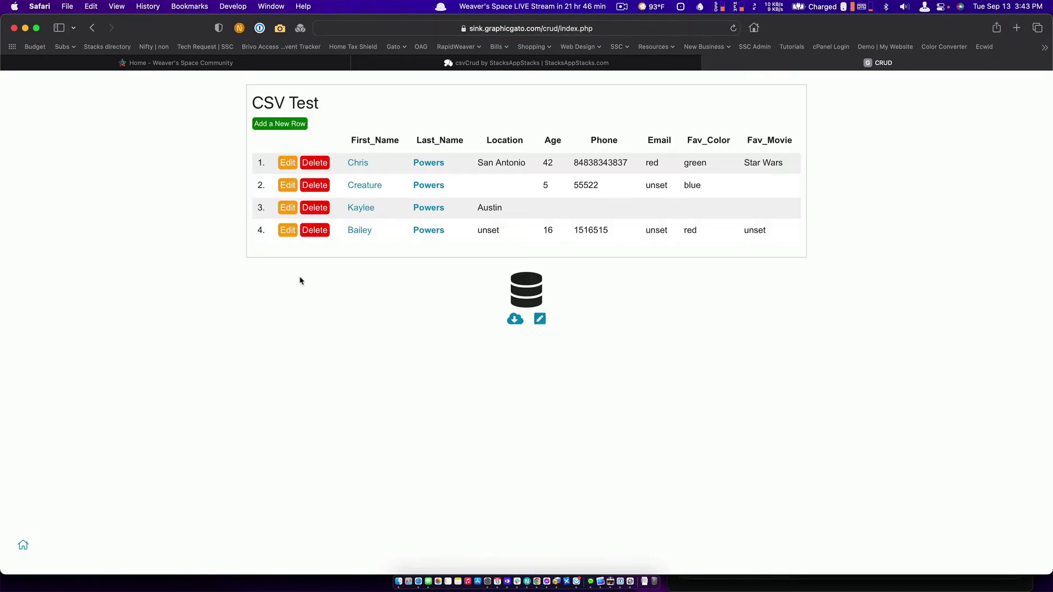
In Bulk Edit, append a CSV line with a first name, last name and age 19, and save.
{"action": "left_click", "coordinate": [540, 319]}
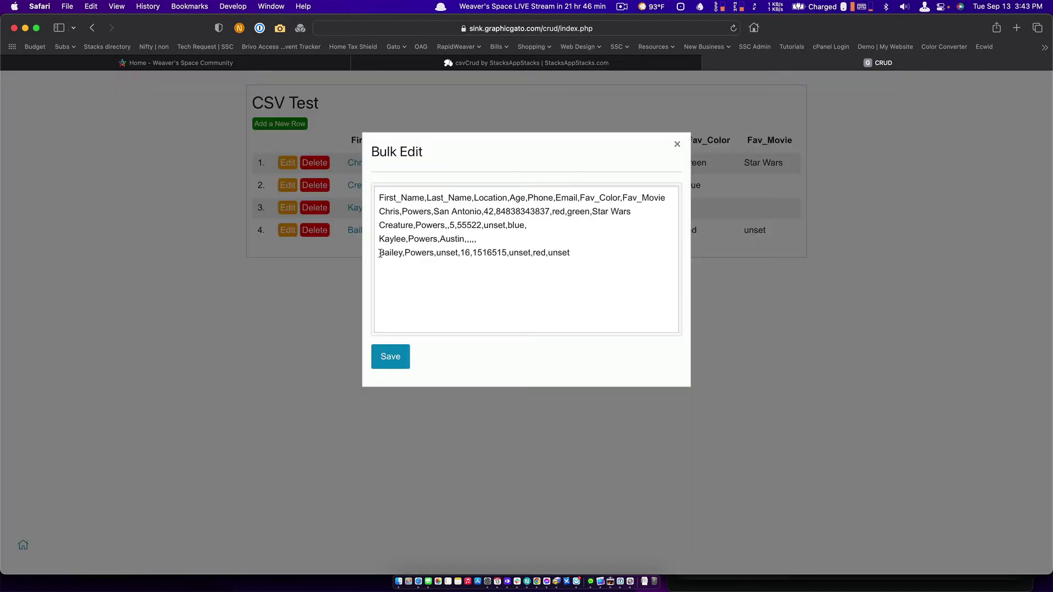
{"action": "left_click_drag", "start_coordinate": [379, 252], "coordinate": [578, 254]}
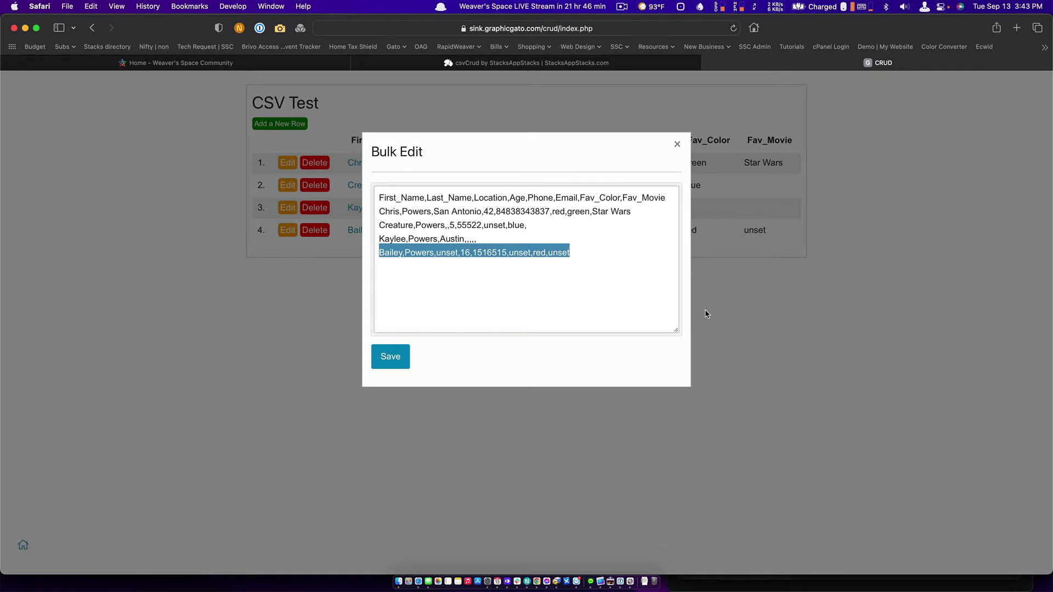
{"action": "left_click", "coordinate": [607, 258]}
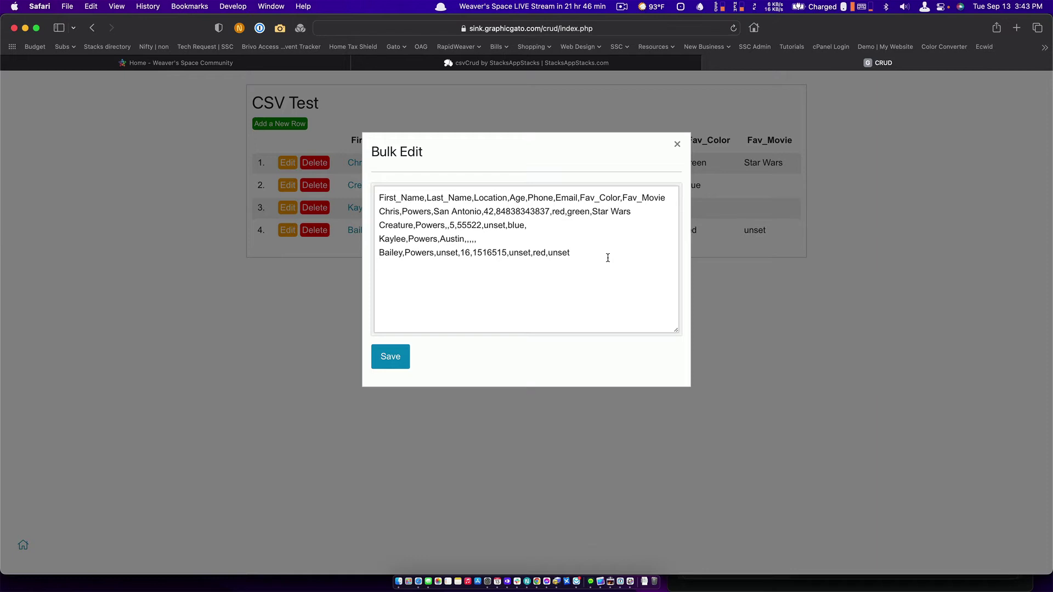
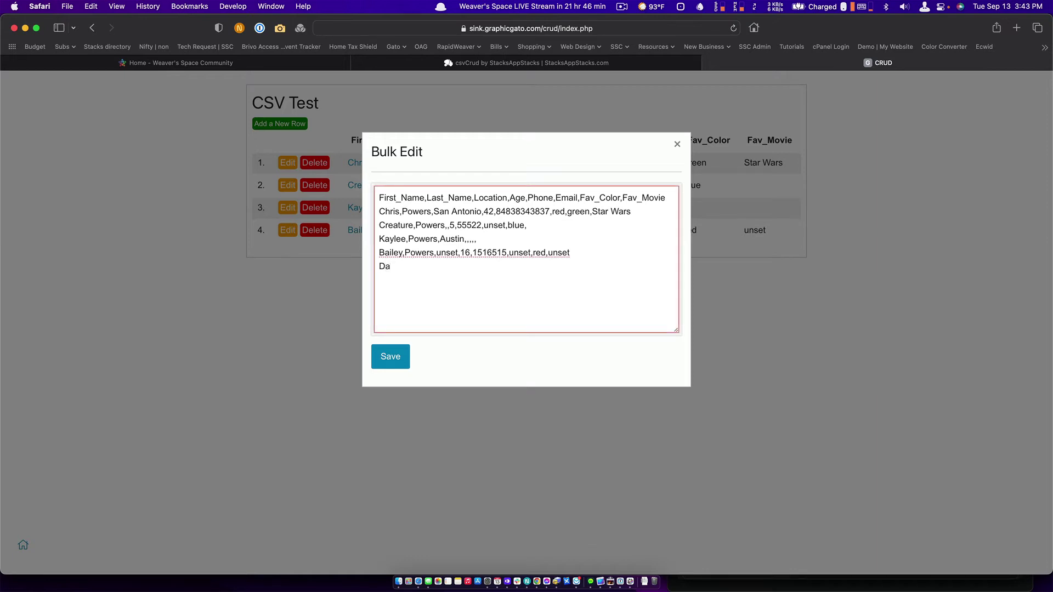
{"action": "left_click", "coordinate": [391, 357]}
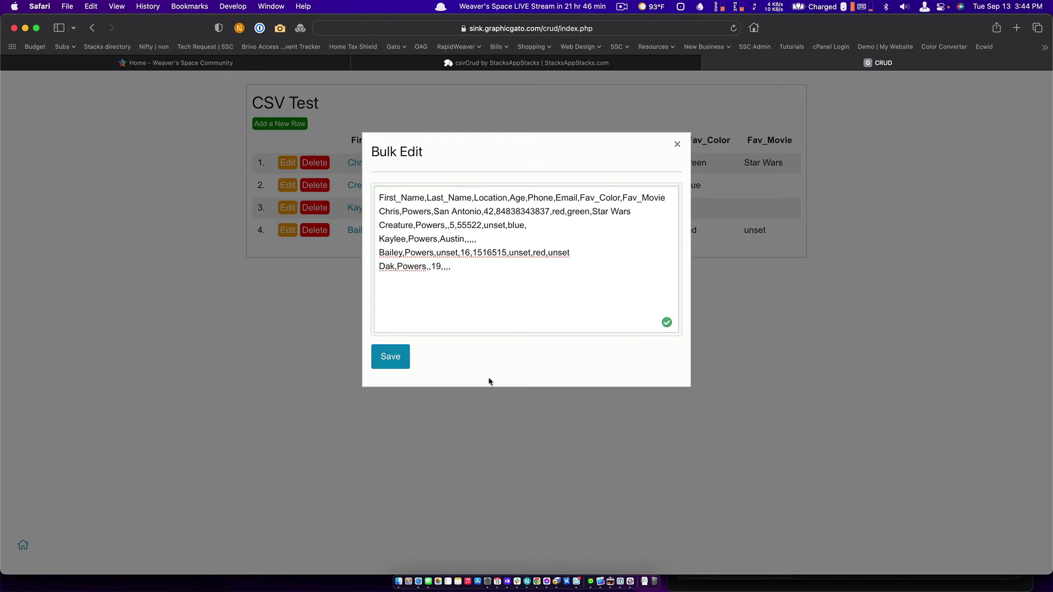
{"action": "left_click", "coordinate": [677, 144]}
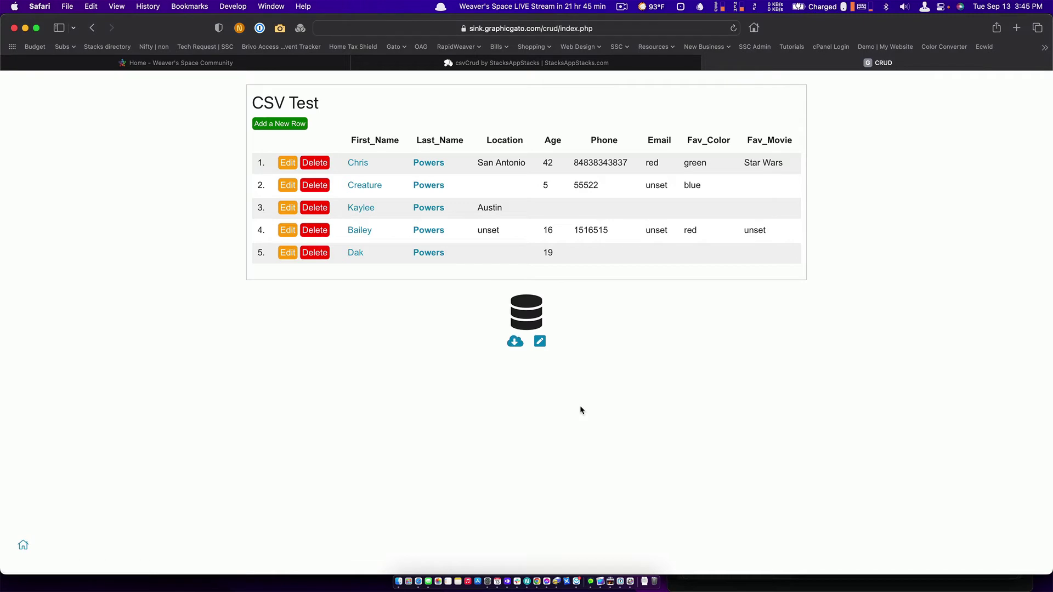
Select the csvCrud stack on the Kitchen Sink page and delete it.
{"action": "key", "text": "super+Tab"}
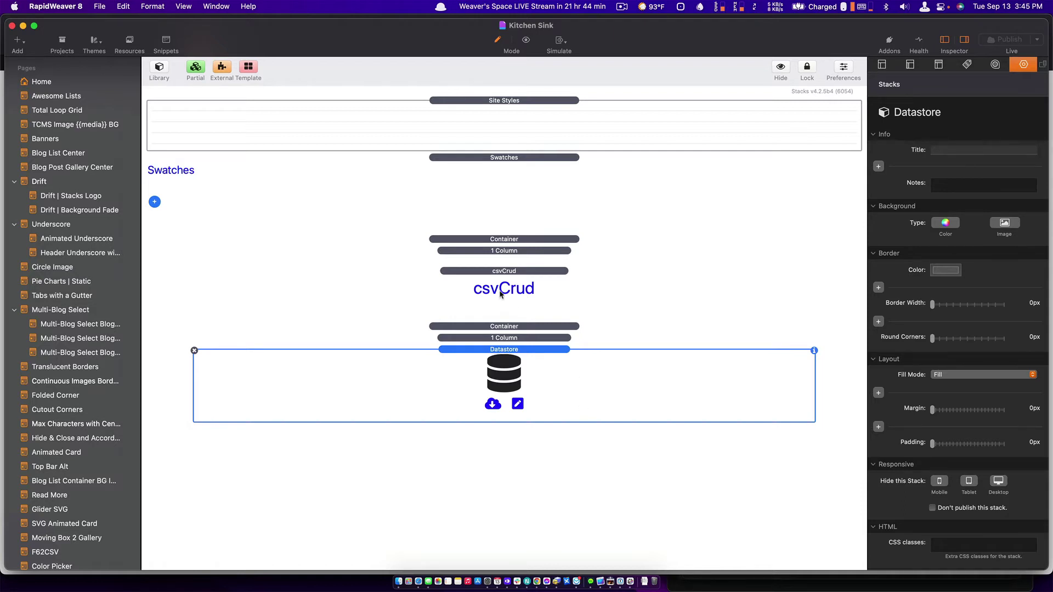
{"action": "left_click", "coordinate": [545, 278]}
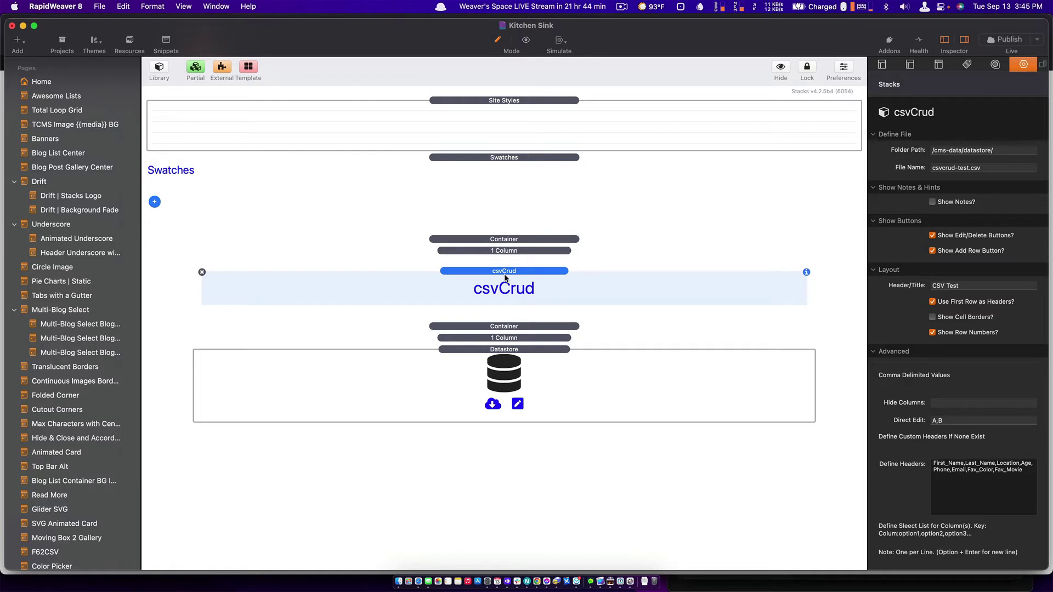
{"action": "key", "text": "Delete"}
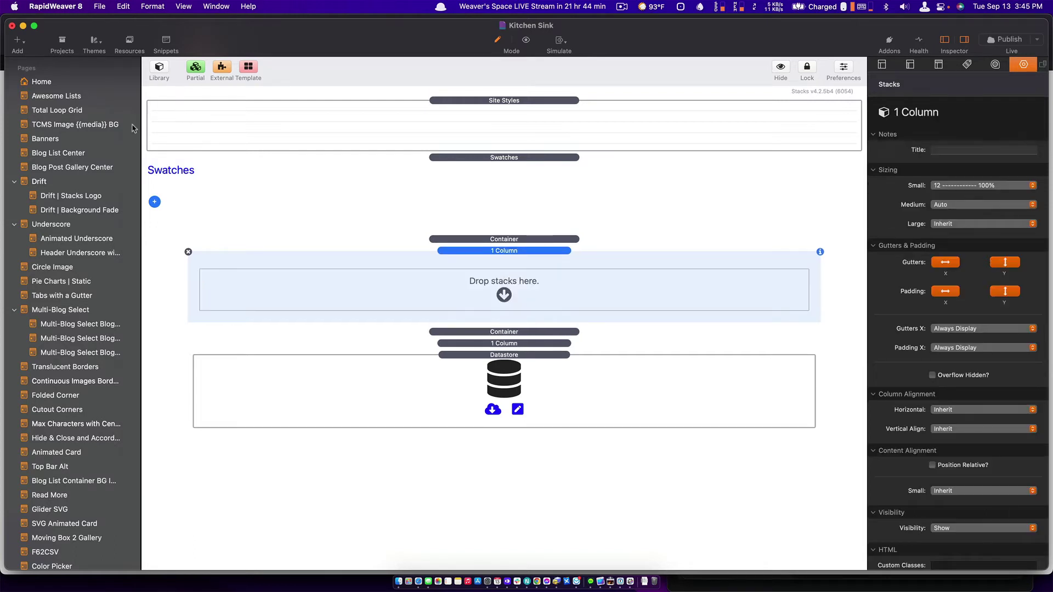
Search the Stacks Library for 'csv' and place a csvCrud stack in the empty column.
{"action": "left_click", "coordinate": [160, 71]}
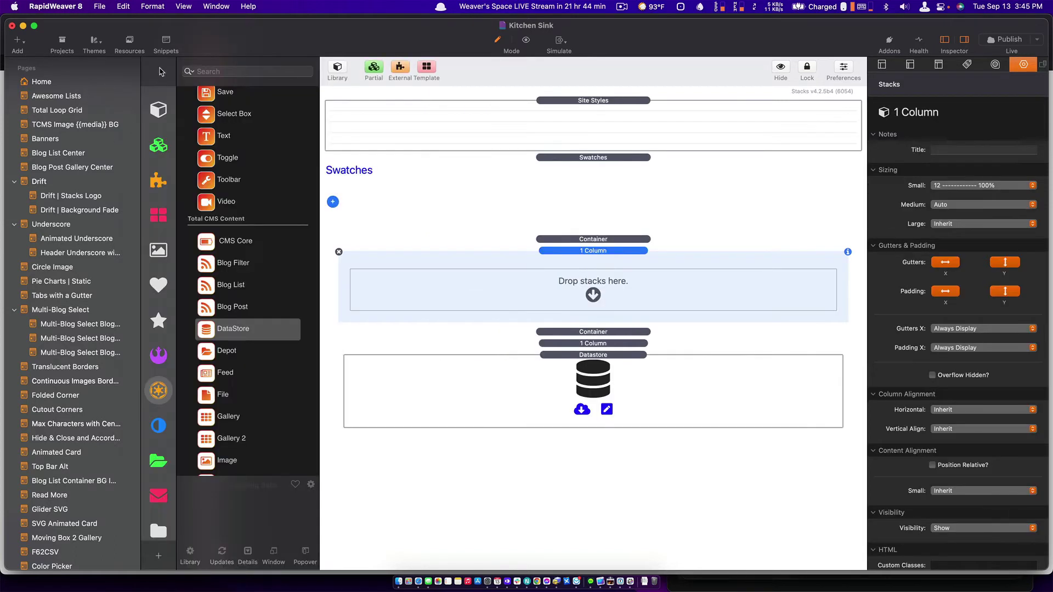
{"action": "left_click", "coordinate": [213, 71]}
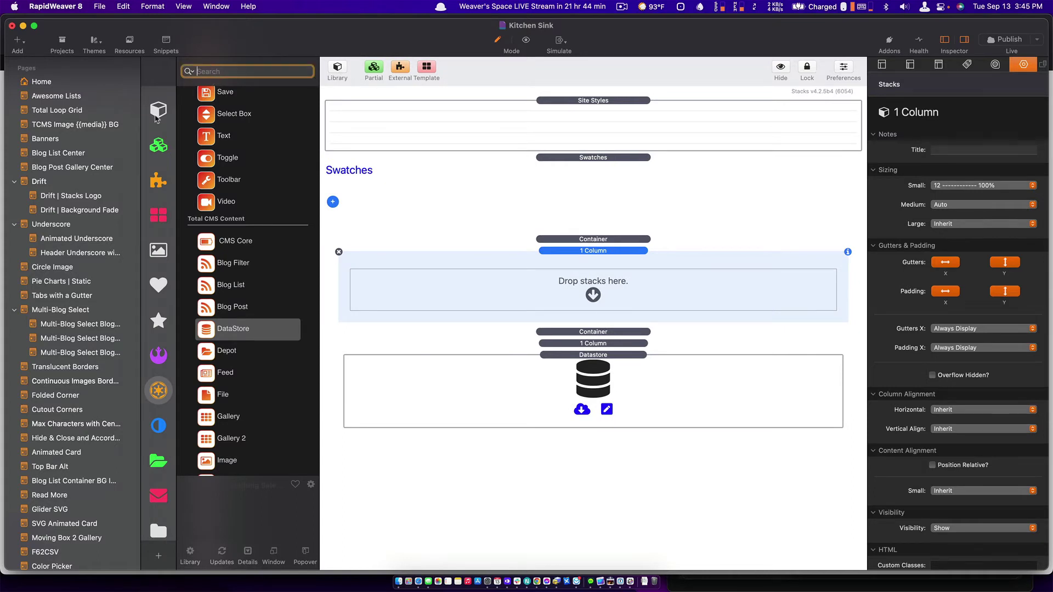
{"action": "left_click", "coordinate": [158, 116]}
{"action": "left_click", "coordinate": [237, 71]}
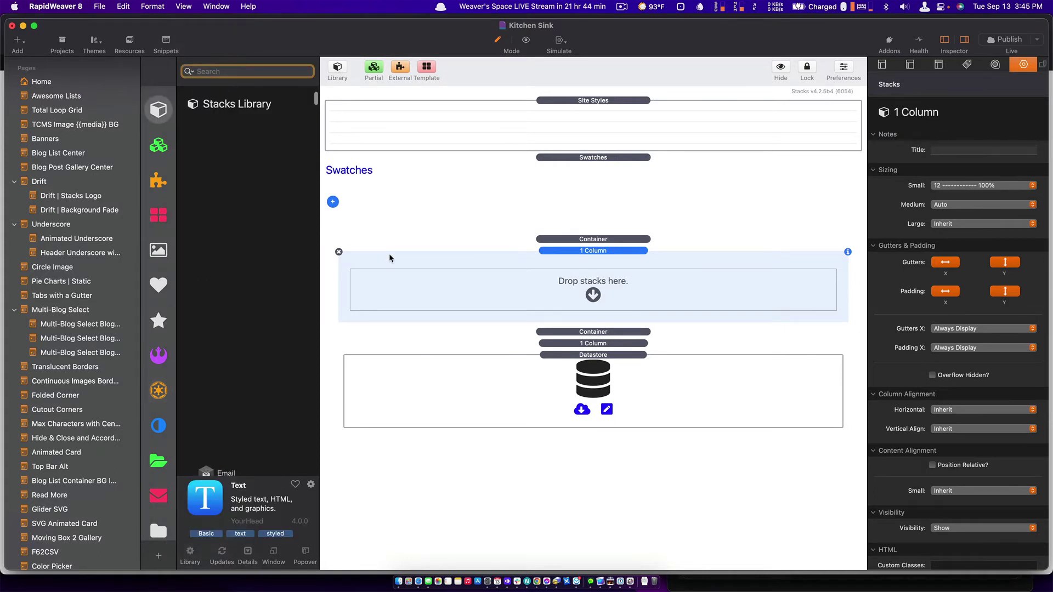
{"action": "type", "text": "csv"}
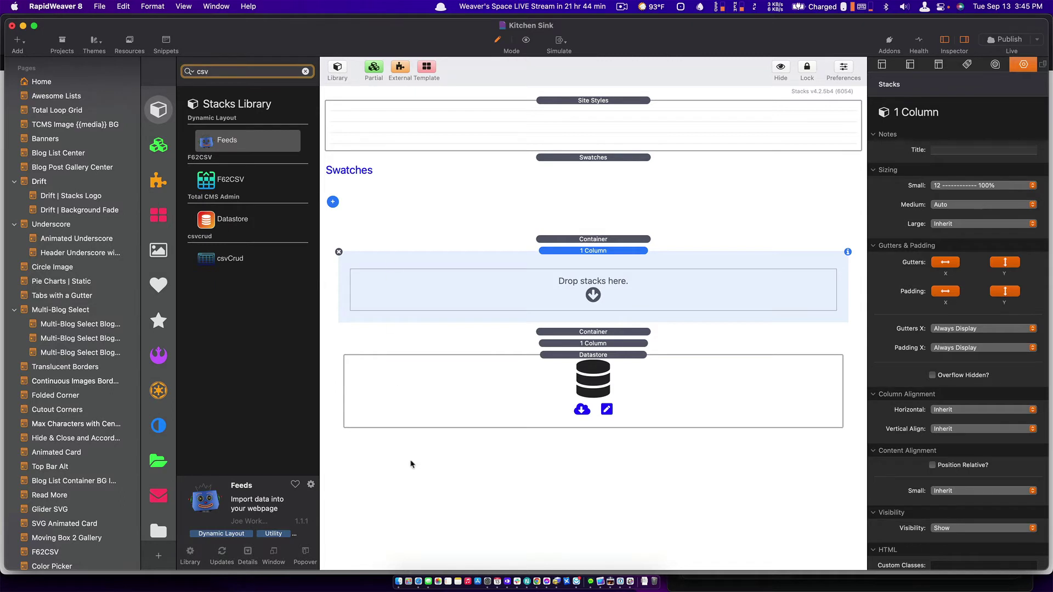
{"action": "left_click_drag", "start_coordinate": [207, 258], "coordinate": [536, 286]}
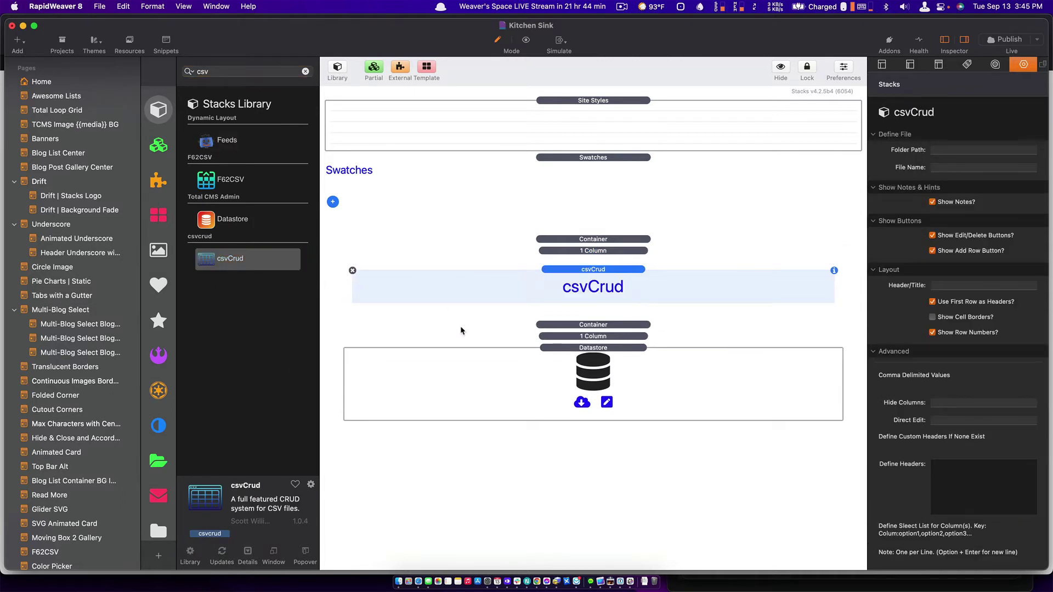
Replace the Datastore stack with a fresh one from Total CMS and select it for editing.
{"action": "left_click", "coordinate": [535, 371]}
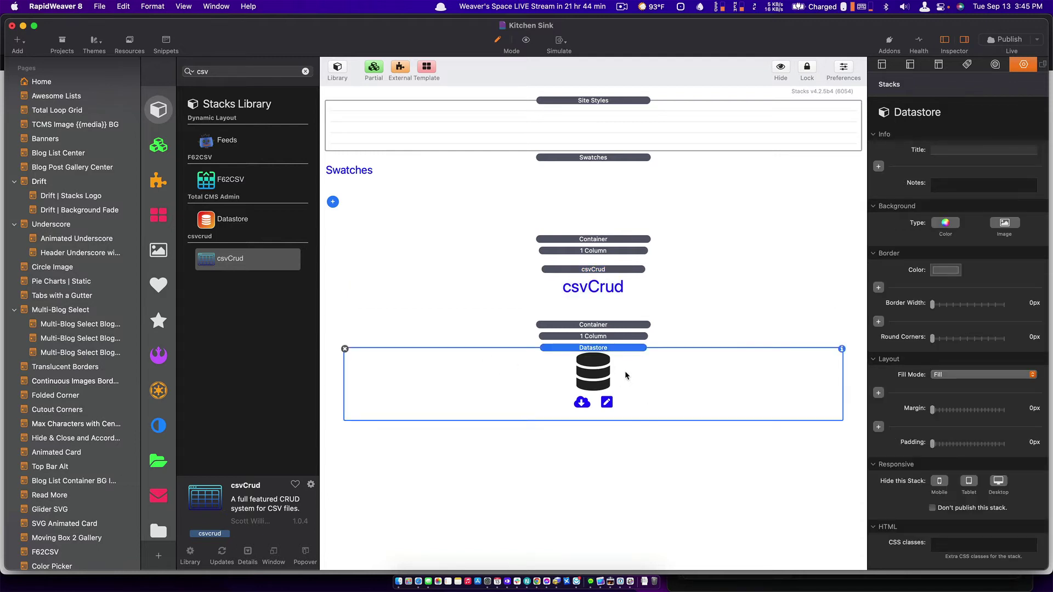
{"action": "key", "text": "Delete"}
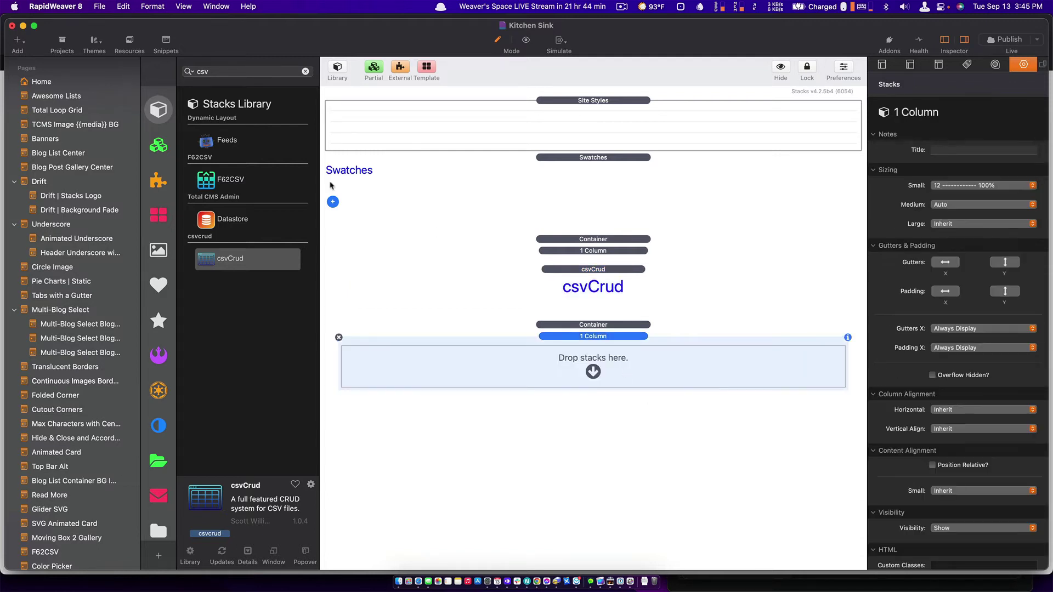
{"action": "left_click", "coordinate": [159, 391]}
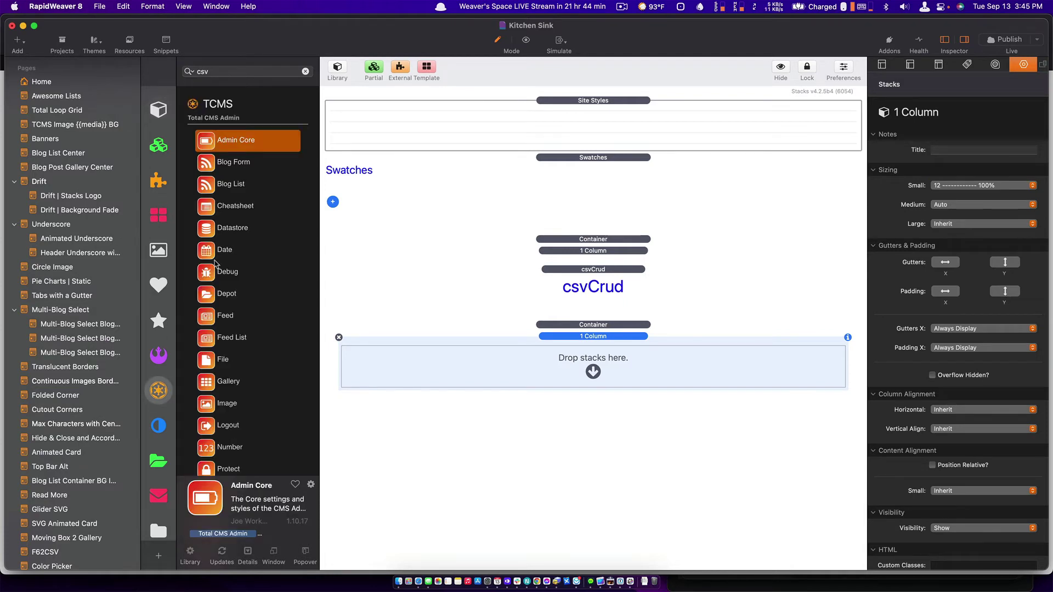
{"action": "left_click_drag", "start_coordinate": [211, 233], "coordinate": [631, 370]}
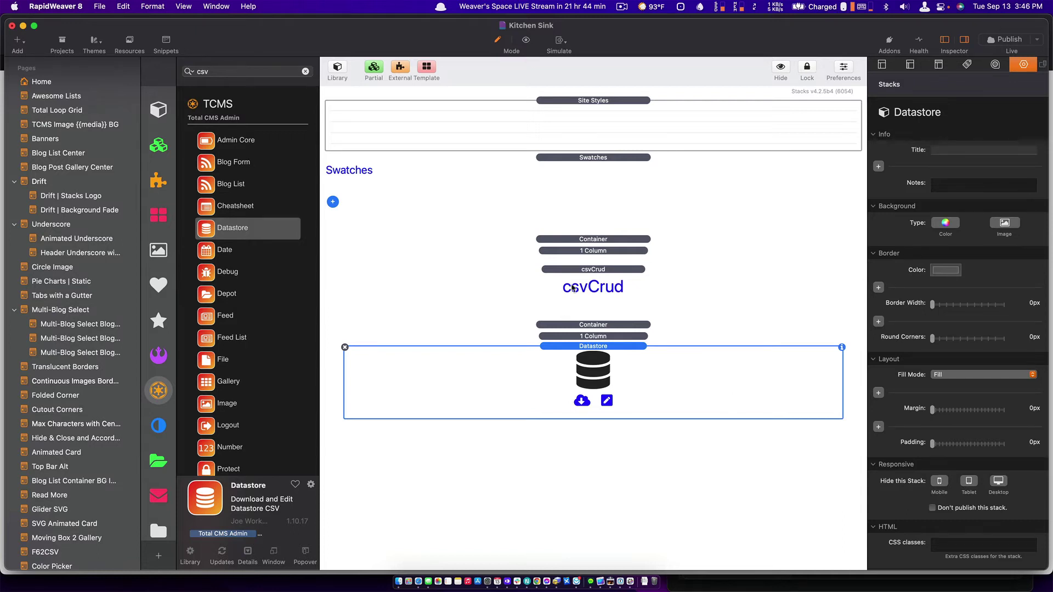
{"action": "left_click", "coordinate": [580, 287]}
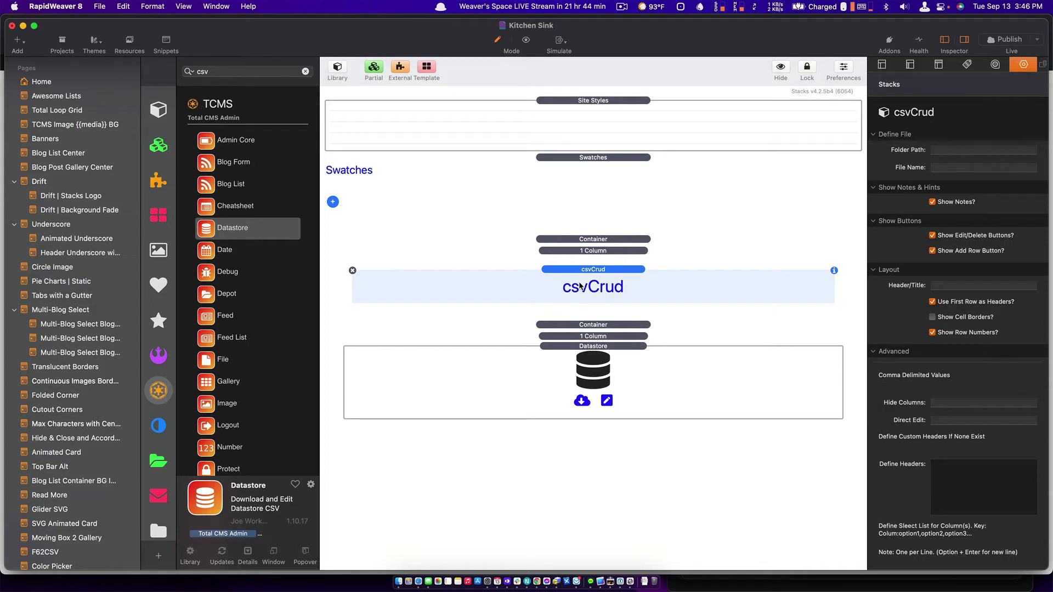
{"action": "left_click", "coordinate": [690, 391]}
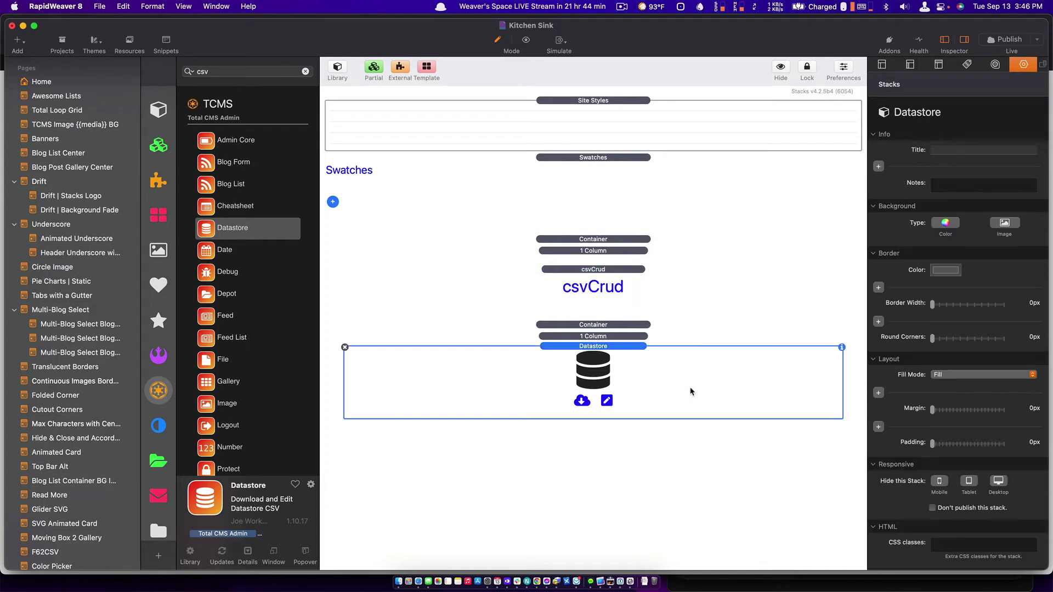
{"action": "scroll", "coordinate": [995, 436], "scroll_direction": "down", "scroll_amount": 1}
{"action": "scroll", "coordinate": [995, 436], "scroll_direction": "down", "scroll_amount": 1}
Change the Datastore CMS ID from totalcms to inventory and publish the page.
{"action": "left_click", "coordinate": [969, 558]}
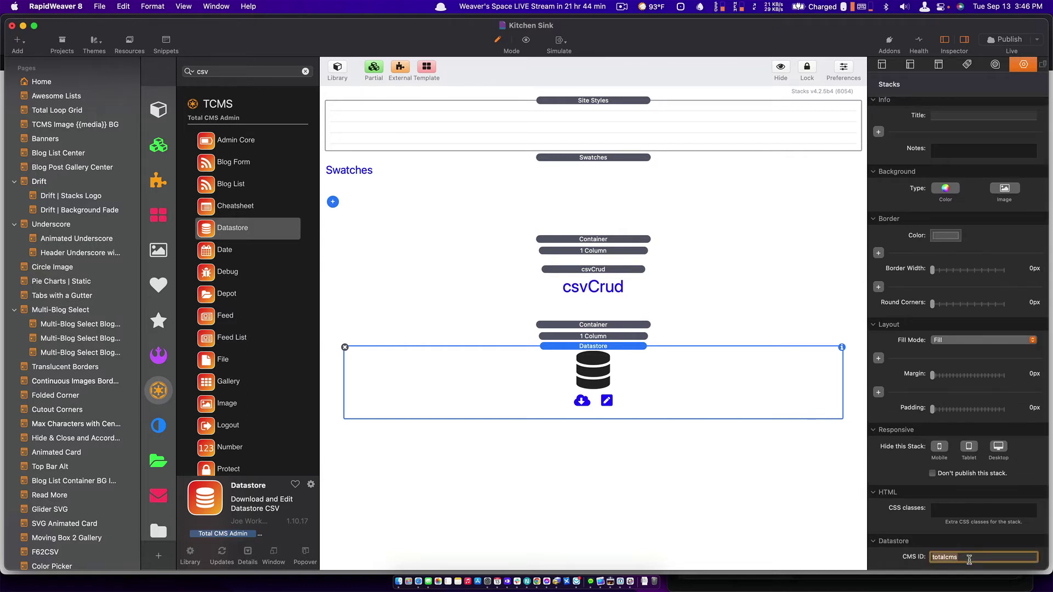
{"action": "key", "text": "super+a"}
{"action": "type", "text": "inventory"}
{"action": "key", "text": "Return"}
{"action": "key", "text": "super+s"}
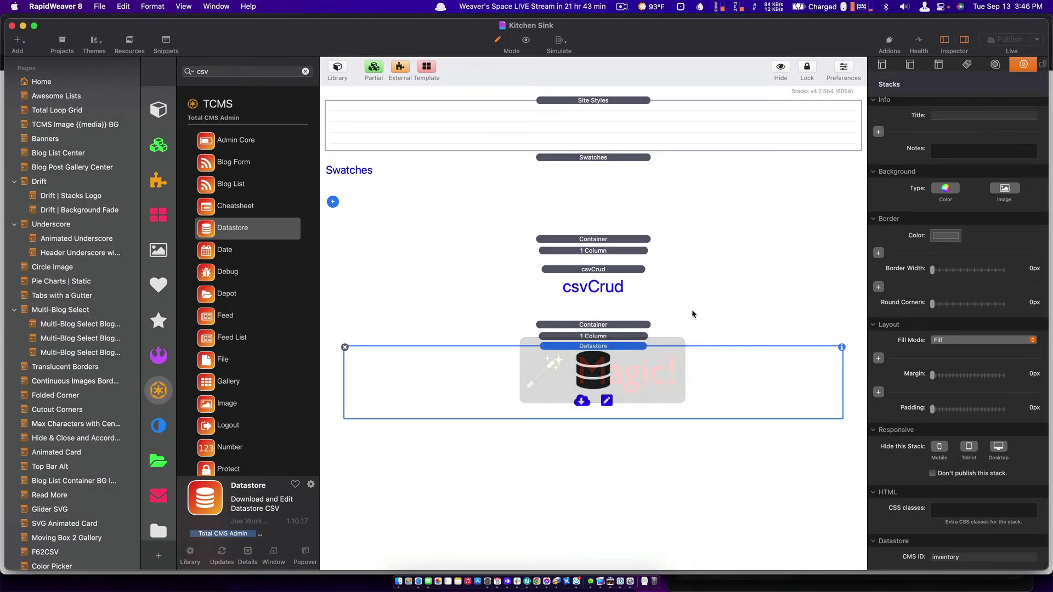
{"action": "key", "text": "super+Tab"}
{"action": "key", "text": "super+Tab"}
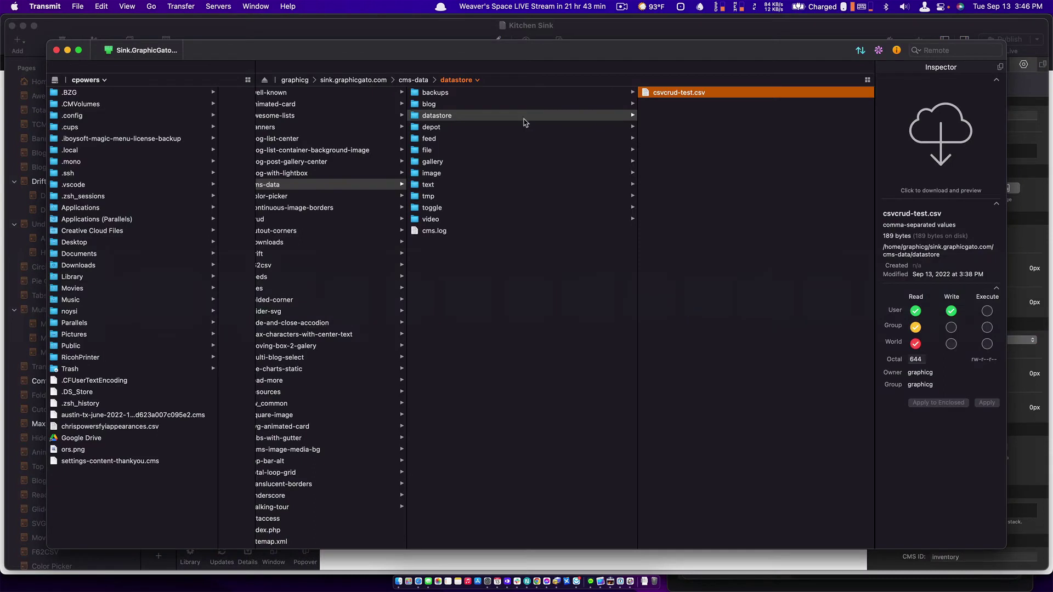
Refresh Transmit's datastore folder twice; it still lists only csvcrud-test.csv.
{"action": "right_click", "coordinate": [665, 299]}
{"action": "left_click", "coordinate": [691, 348]}
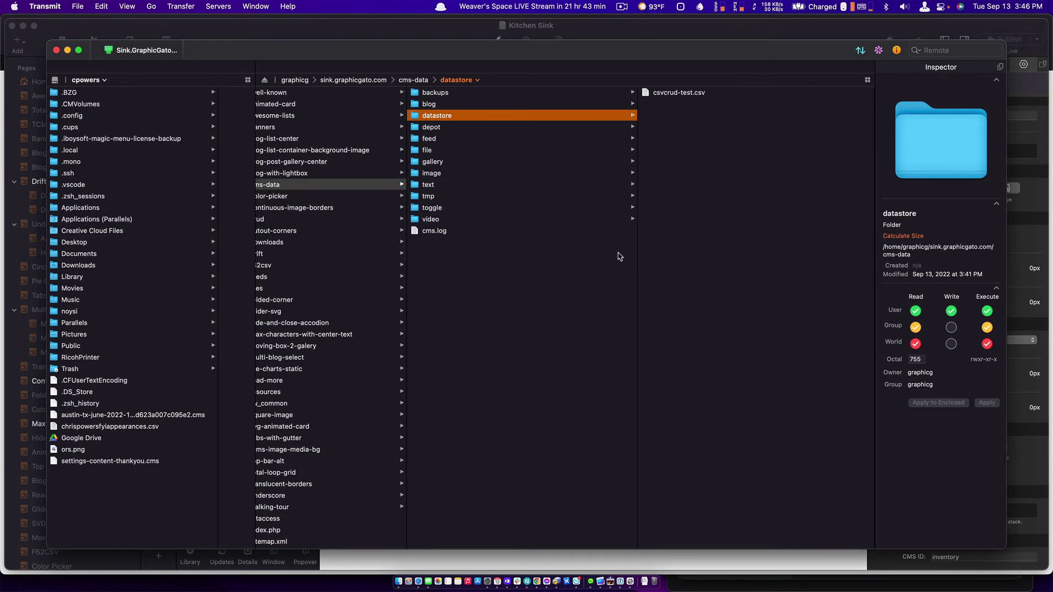
{"action": "key", "text": "super+Tab"}
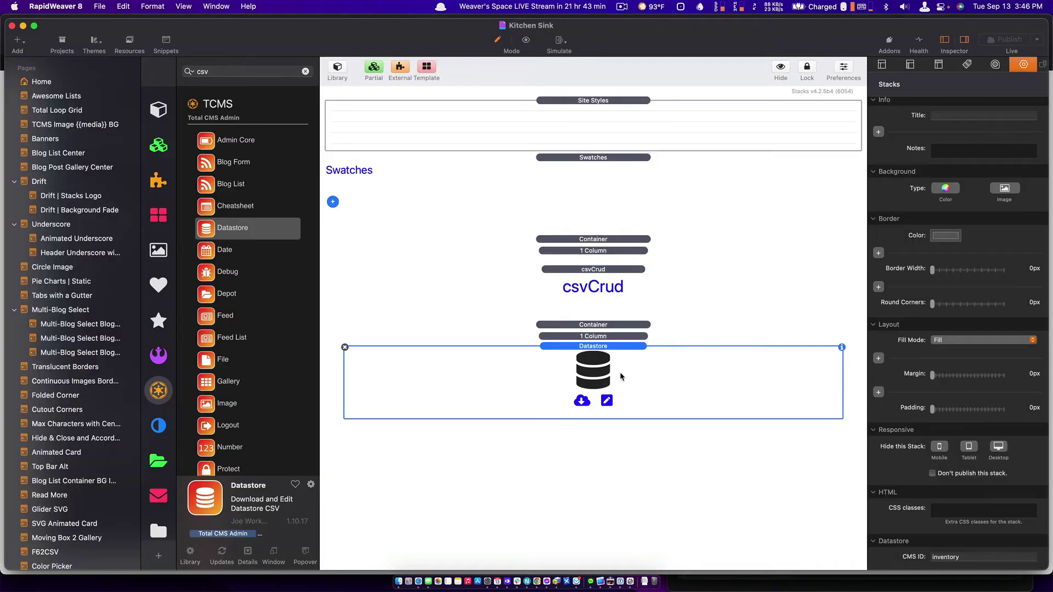
{"action": "key", "text": "super+Tab"}
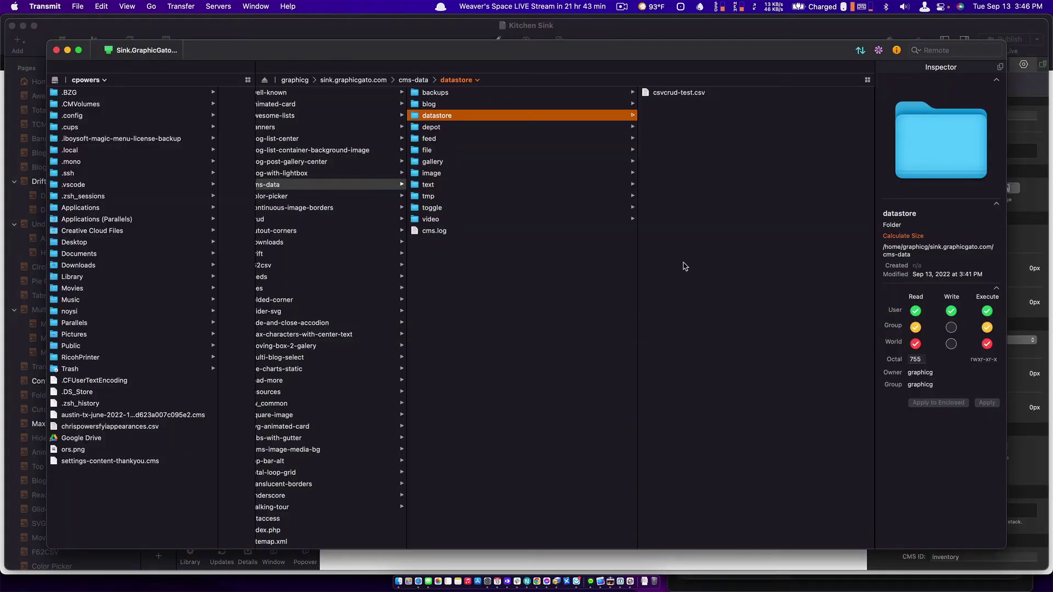
{"action": "right_click", "coordinate": [685, 266]}
{"action": "left_click", "coordinate": [700, 317]}
{"action": "key", "text": "super+Tab"}
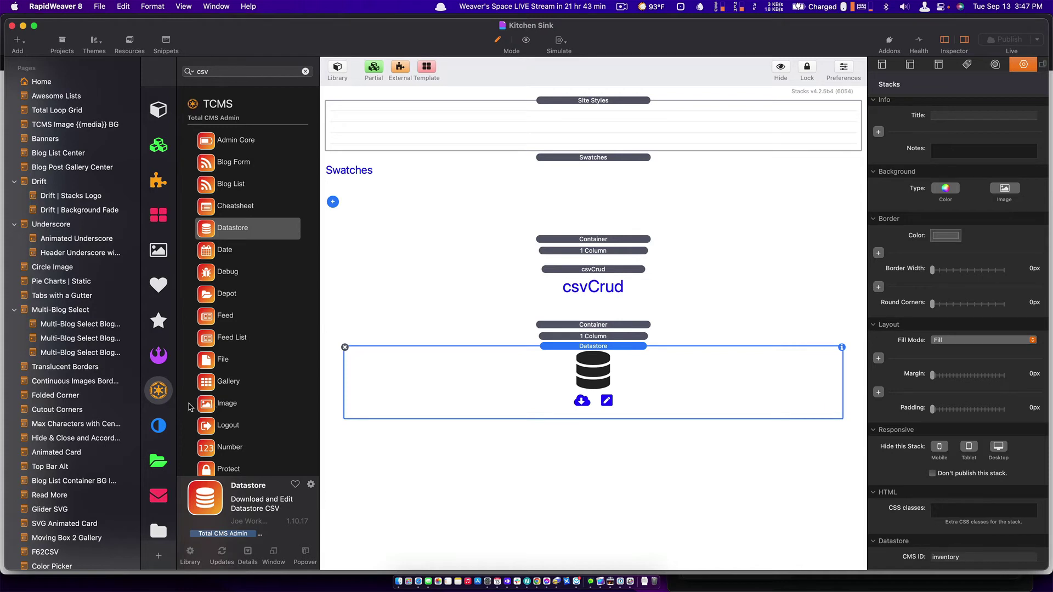
Add a DataStore form stack below the Datastore stack on the Kitchen Sink page.
{"action": "scroll", "coordinate": [225, 392], "scroll_direction": "down", "scroll_amount": 4}
{"action": "scroll", "coordinate": [225, 392], "scroll_direction": "down", "scroll_amount": 8}
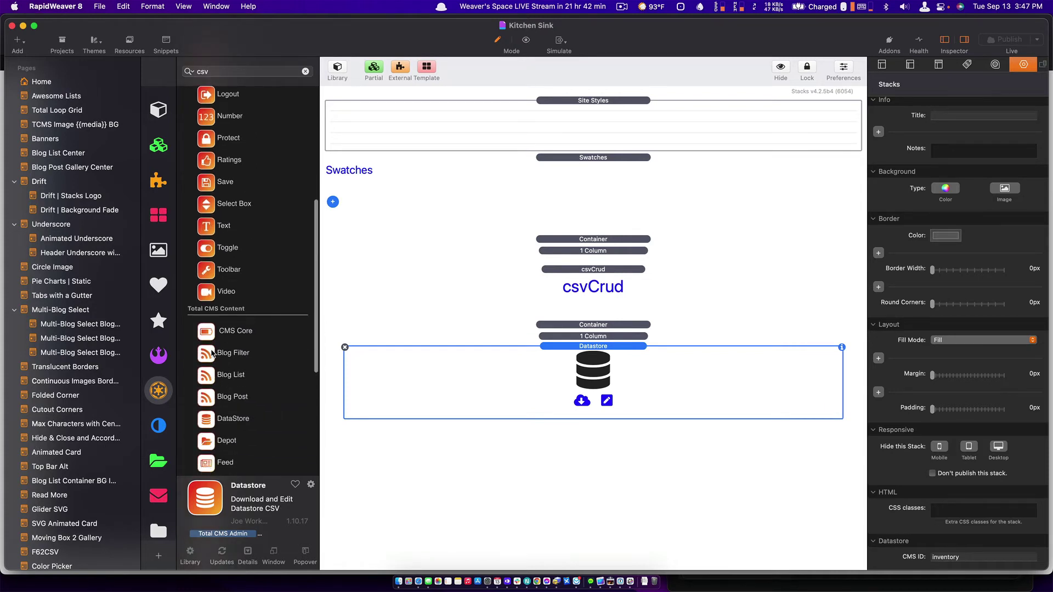
{"action": "left_click_drag", "start_coordinate": [211, 420], "coordinate": [619, 477]}
Wrap the DataStore stack in a new Container holding a 1 Column layout.
{"action": "left_click", "coordinate": [160, 358]}
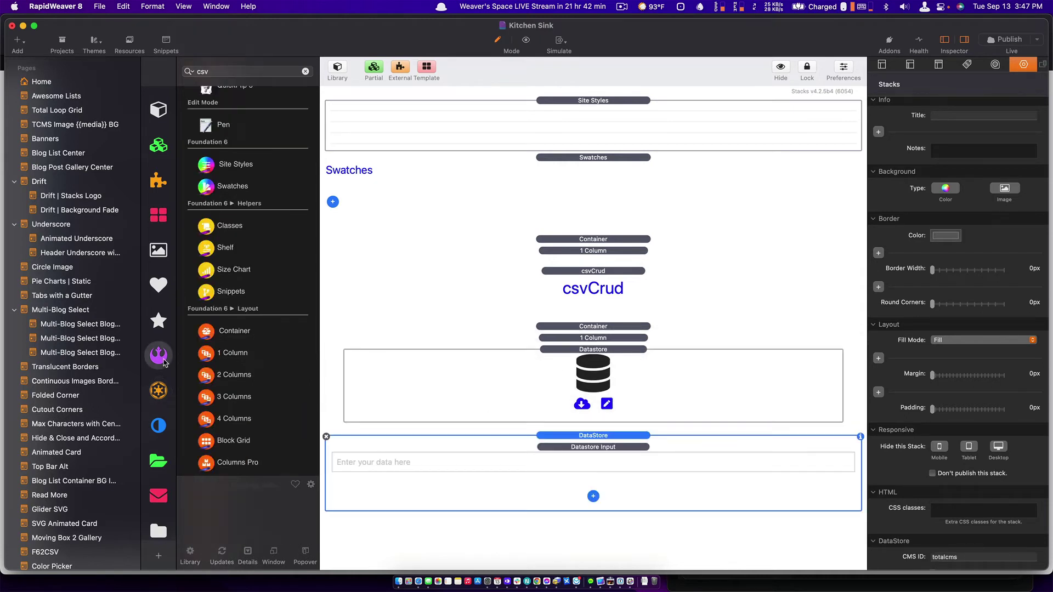
{"action": "scroll", "coordinate": [247, 329], "scroll_direction": "down", "scroll_amount": 10}
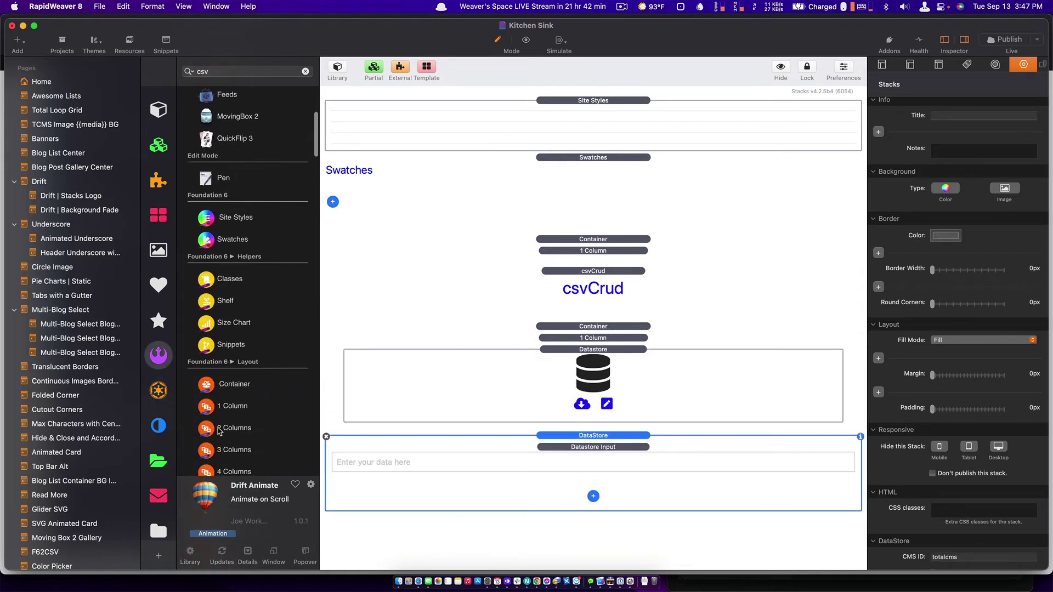
{"action": "left_click", "coordinate": [228, 387]}
{"action": "left_click_drag", "start_coordinate": [228, 388], "coordinate": [639, 438]}
{"action": "left_click_drag", "start_coordinate": [230, 405], "coordinate": [511, 453]}
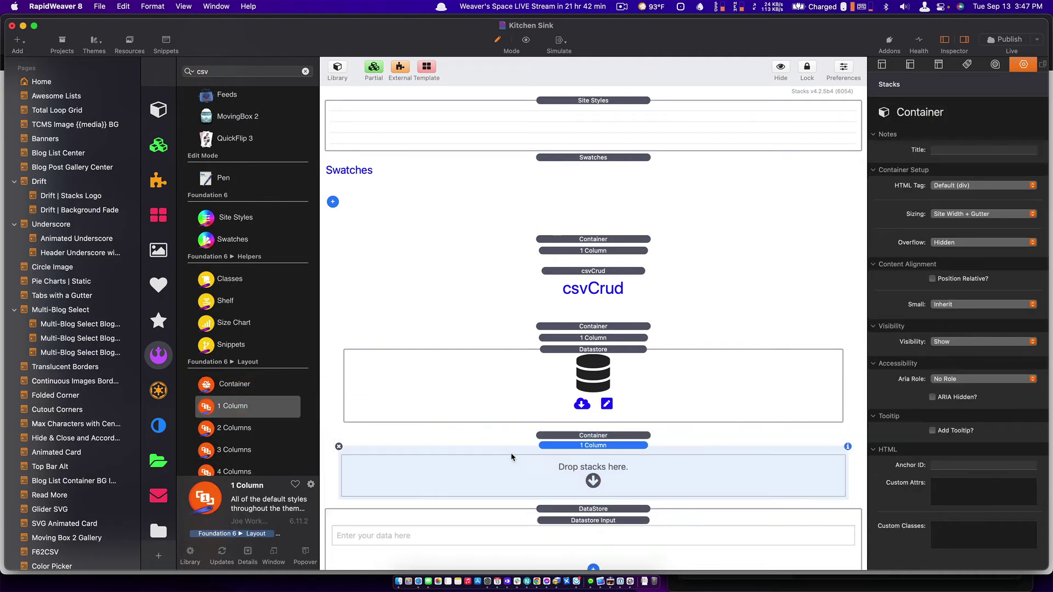
{"action": "left_click_drag", "start_coordinate": [618, 502], "coordinate": [617, 477]}
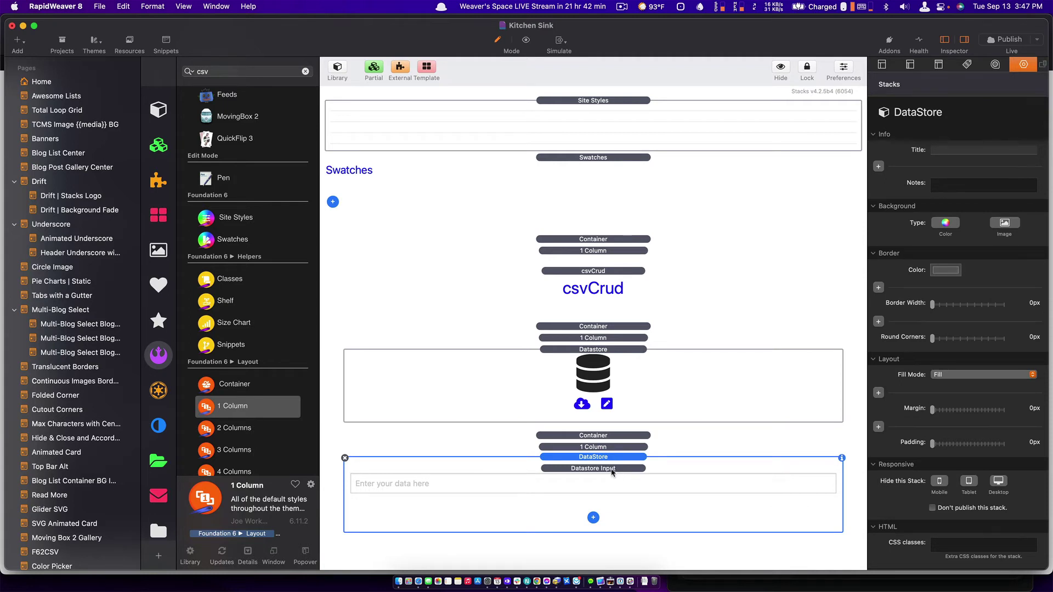
Give the DataStore stack the CSS class 'inventory'.
{"action": "left_click", "coordinate": [598, 469]}
{"action": "left_click", "coordinate": [598, 458]}
{"action": "left_click", "coordinate": [988, 542]}
{"action": "type", "text": "inventory"}
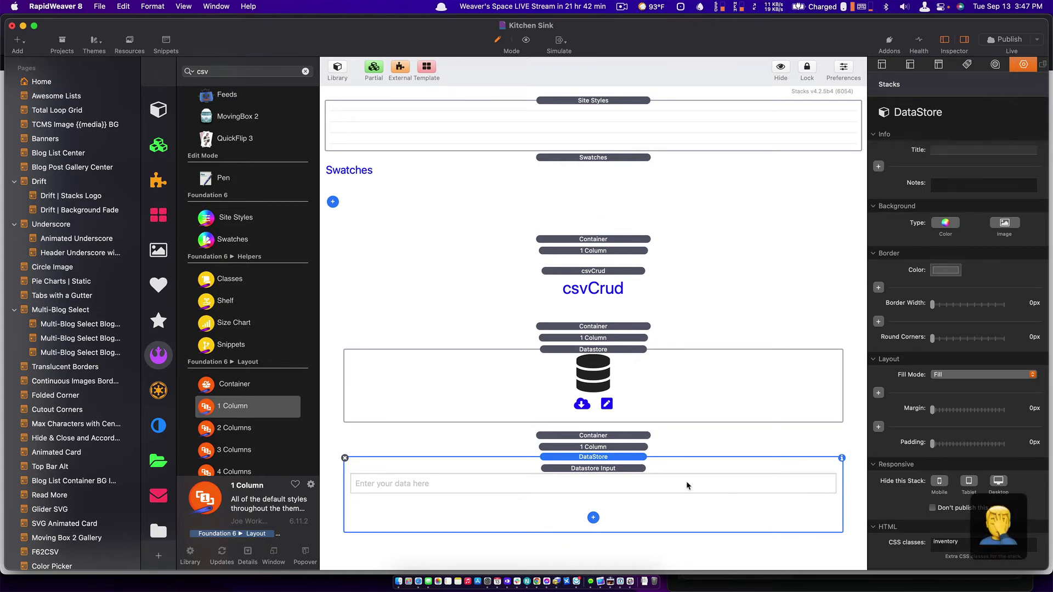
{"action": "left_click", "coordinate": [624, 482]}
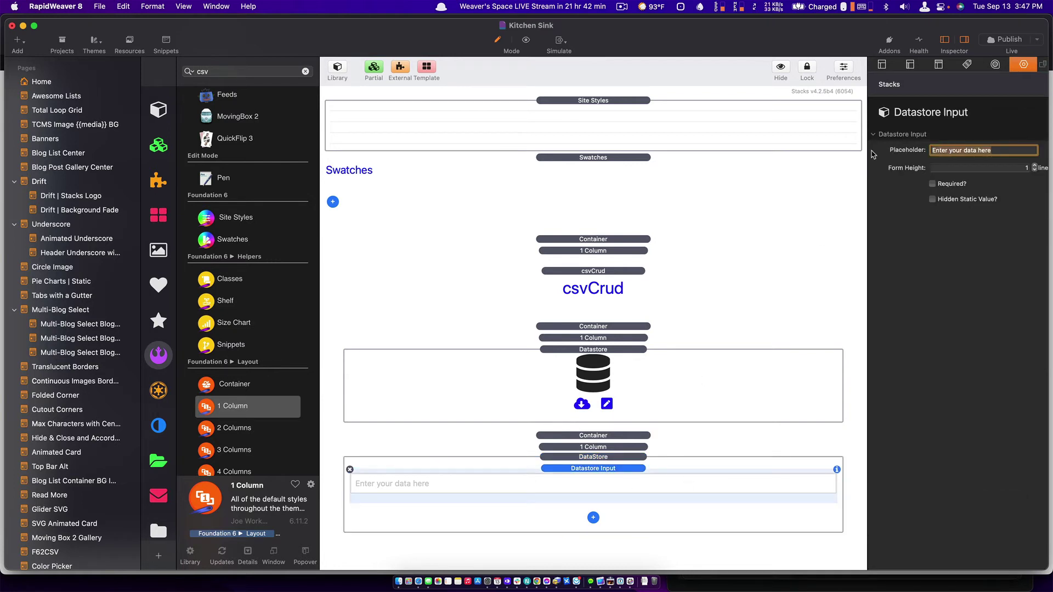
Set the input placeholder to 'Item', duplicate the field, and rename the first copy 'Price'.
{"action": "type", "text": "Item"}
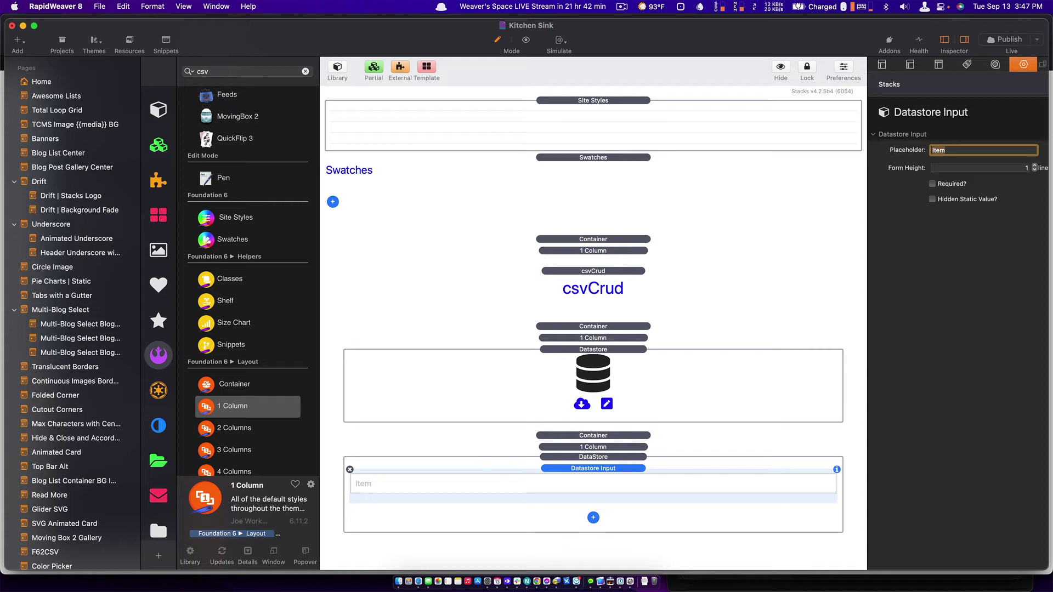
{"action": "left_click", "coordinate": [585, 490]}
{"action": "key", "text": "super+d"}
{"action": "key", "text": "super+d"}
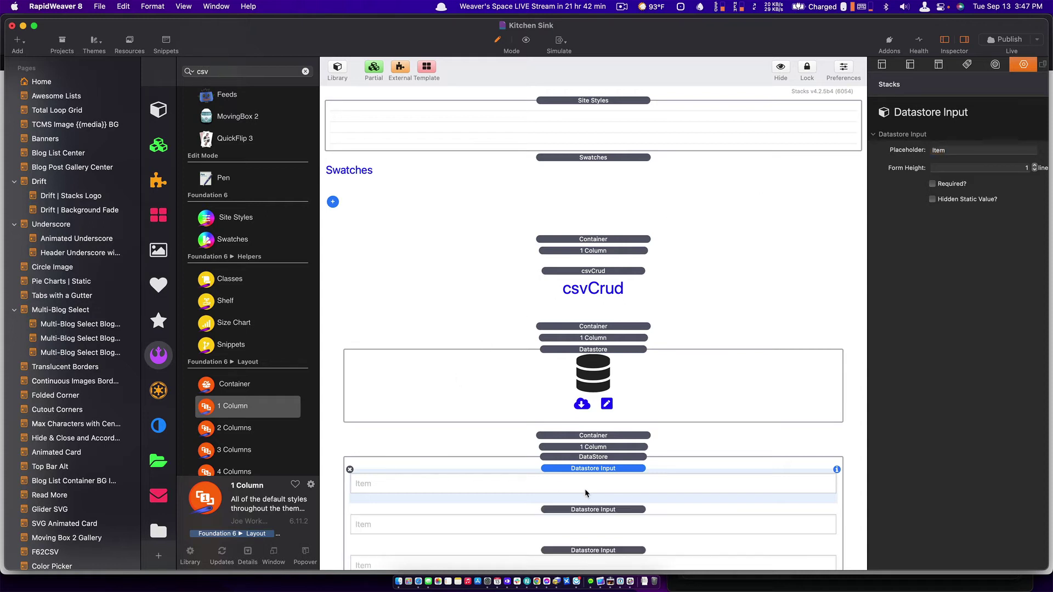
{"action": "scroll", "coordinate": [584, 488], "scroll_direction": "down", "scroll_amount": 3}
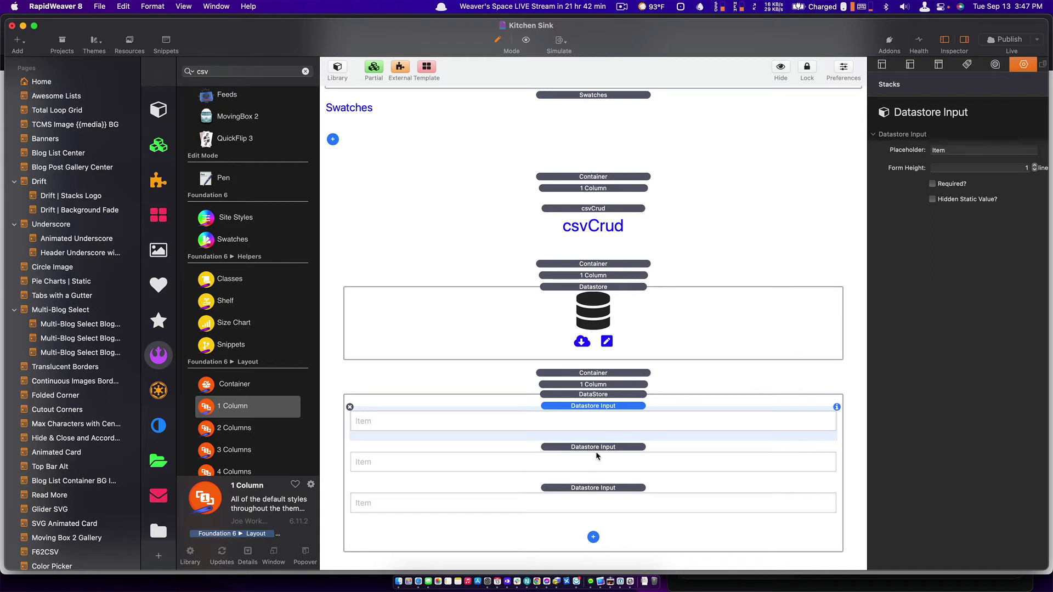
{"action": "left_click", "coordinate": [948, 152]}
{"action": "key", "text": "BackSpace"}
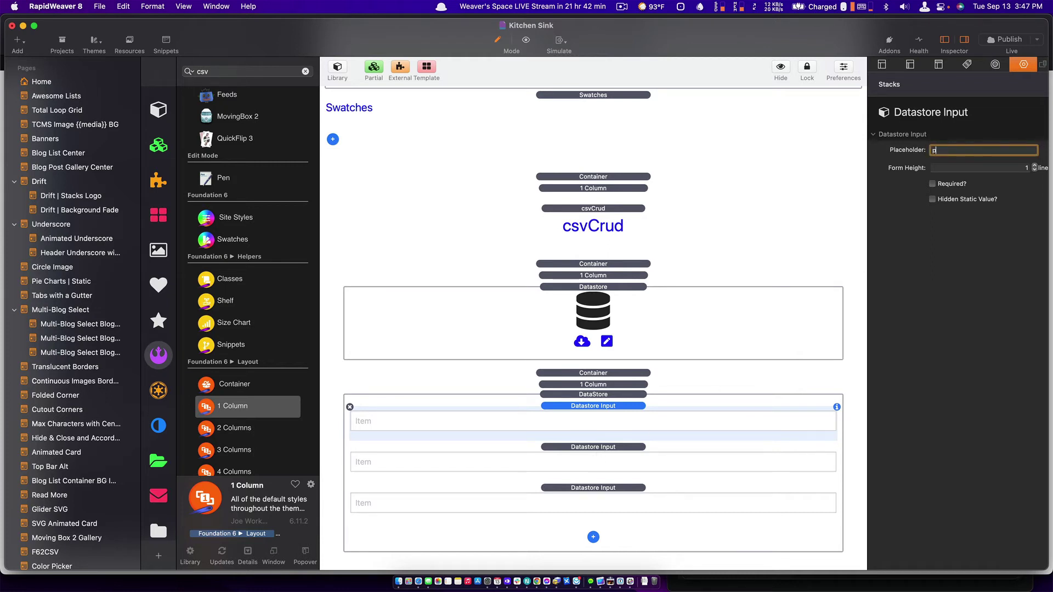
{"action": "type", "text": "Price"}
{"action": "key", "text": "Return"}
Change the third input's placeholder to 'Quantity' and publish the page.
{"action": "left_click", "coordinate": [627, 500]}
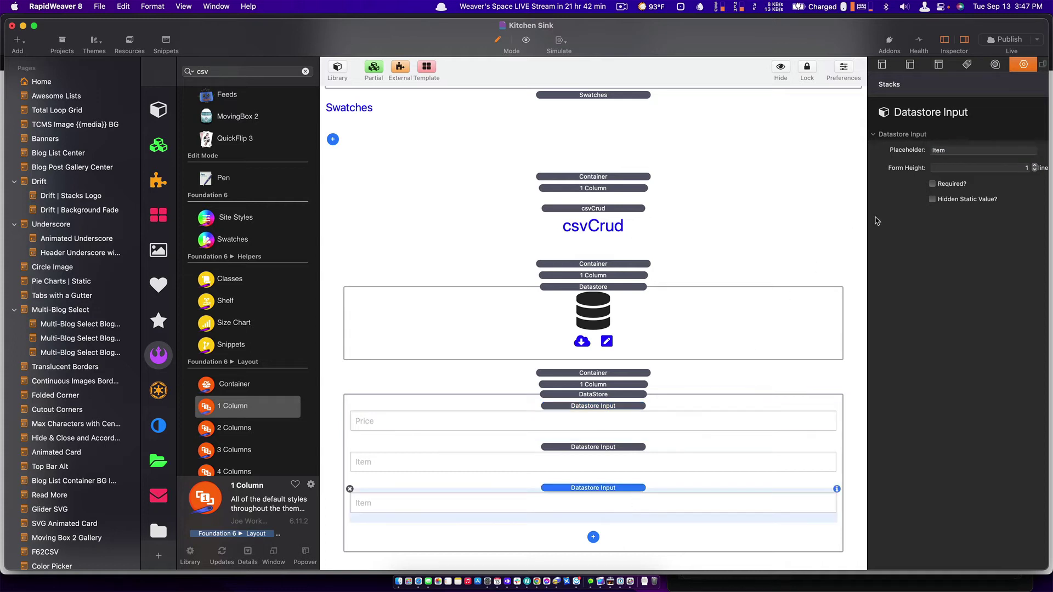
{"action": "double_click", "coordinate": [949, 151]}
{"action": "type", "text": "Quant"}
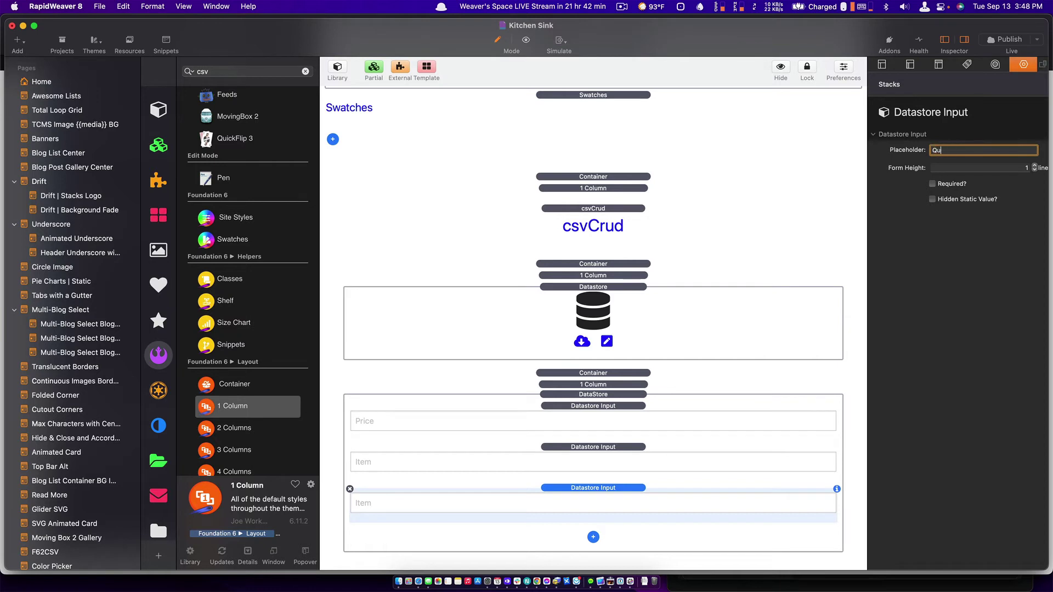
{"action": "type", "text": "ity"}
{"action": "key", "text": "Return"}
{"action": "key", "text": "super+s"}
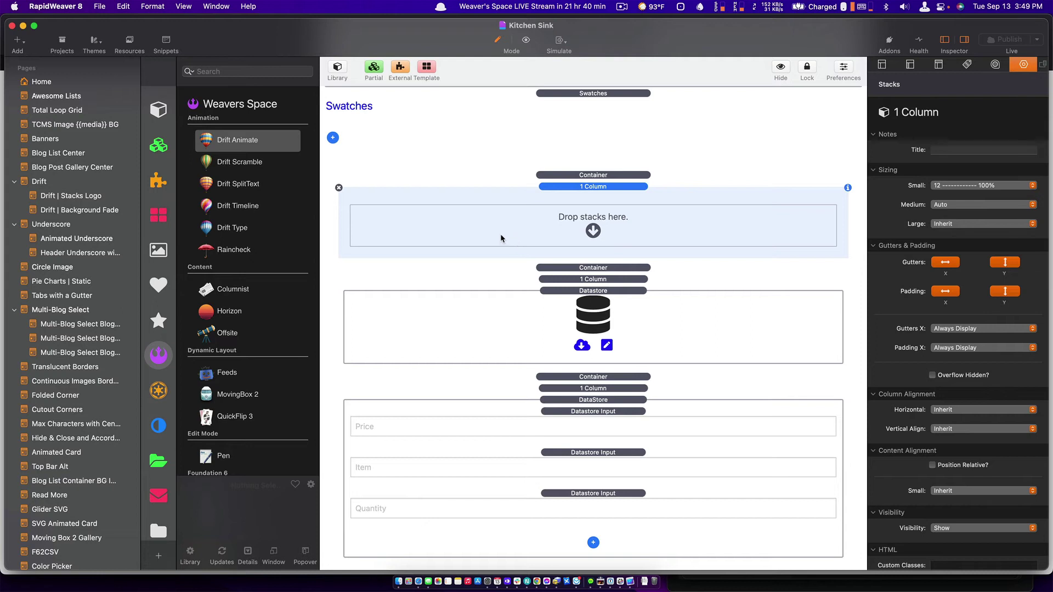
Find csvCrud in the Stacks Library and place it into the empty top column.
{"action": "left_click", "coordinate": [260, 68]}
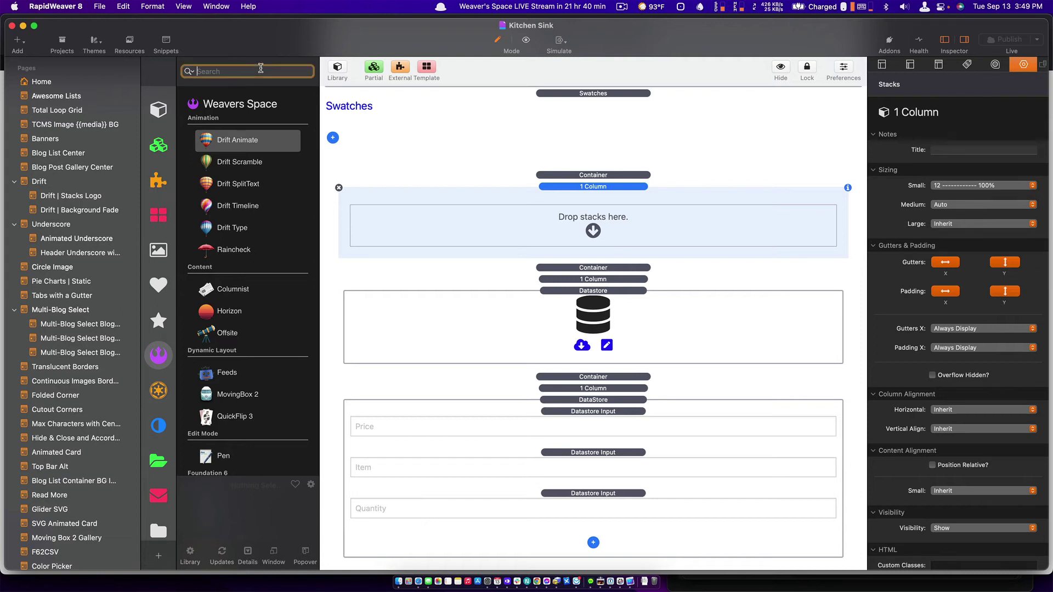
{"action": "type", "text": "csv"}
{"action": "key", "text": "super+a"}
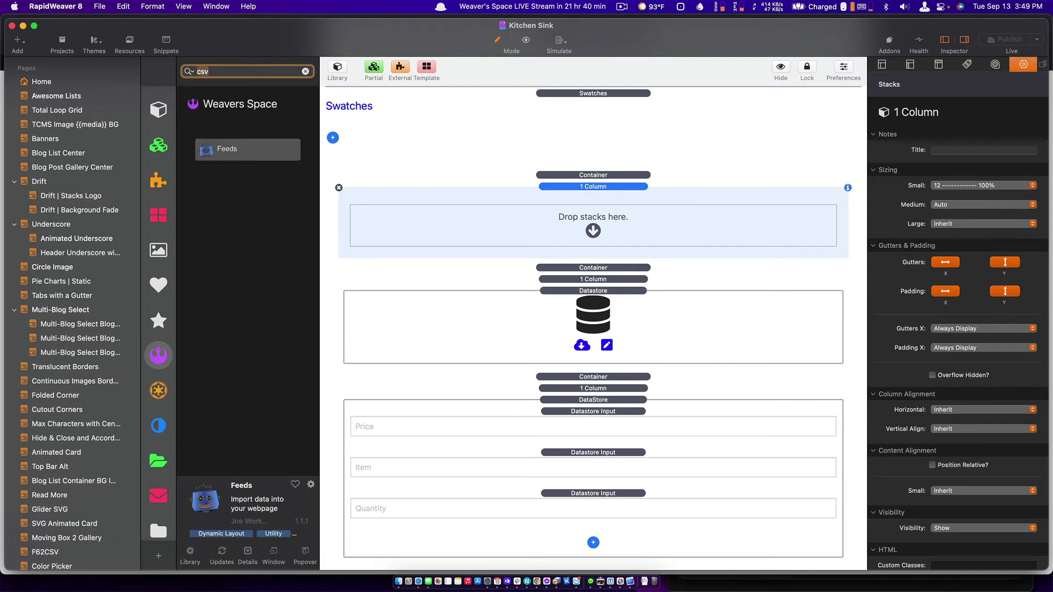
{"action": "key", "text": "BackSpace"}
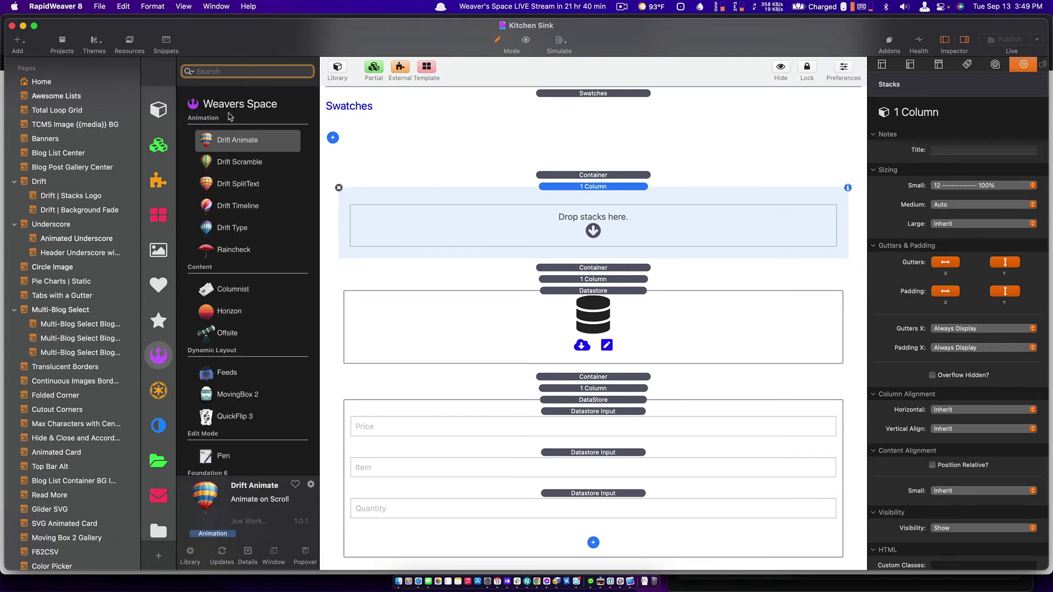
{"action": "left_click", "coordinate": [158, 109]}
{"action": "left_click", "coordinate": [220, 71]}
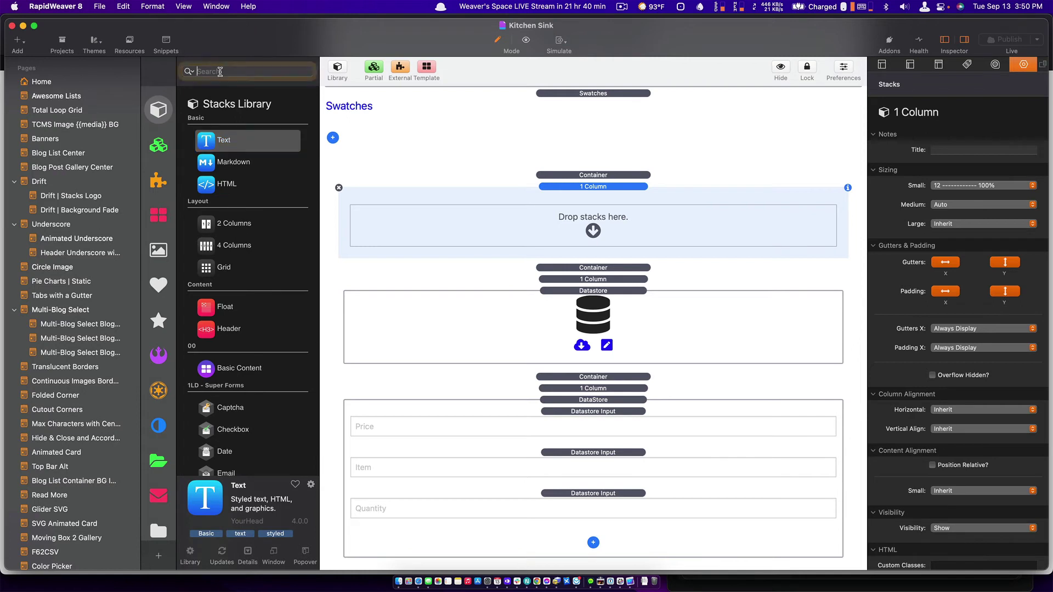
{"action": "type", "text": "csv"}
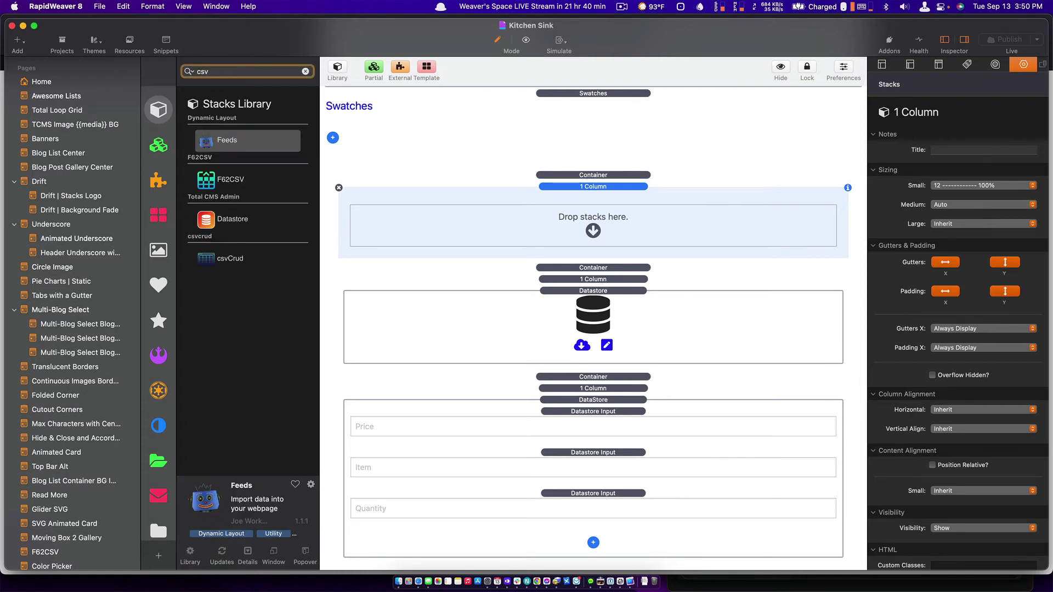
{"action": "left_click_drag", "start_coordinate": [213, 258], "coordinate": [432, 217]}
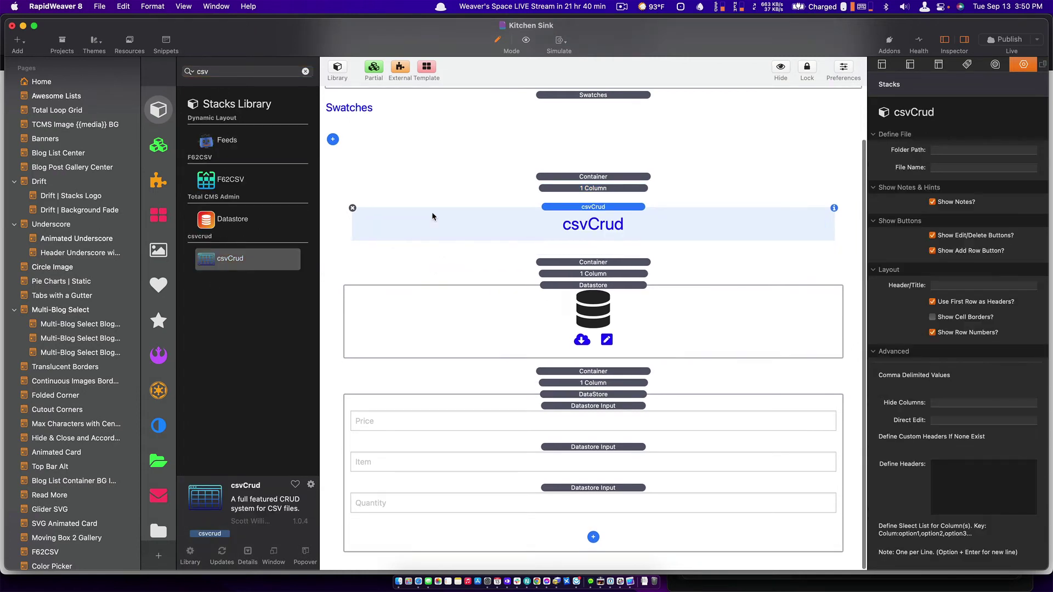
Preview the page, then delete the csvCrud table and save the project.
{"action": "key", "text": "super+r"}
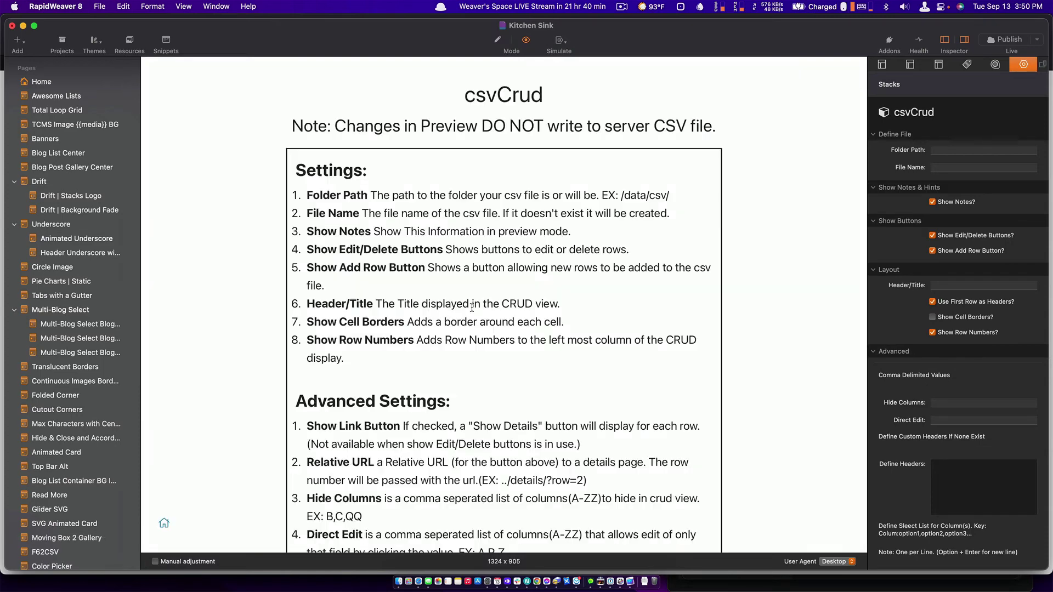
{"action": "scroll", "coordinate": [472, 307], "scroll_direction": "down", "scroll_amount": 10}
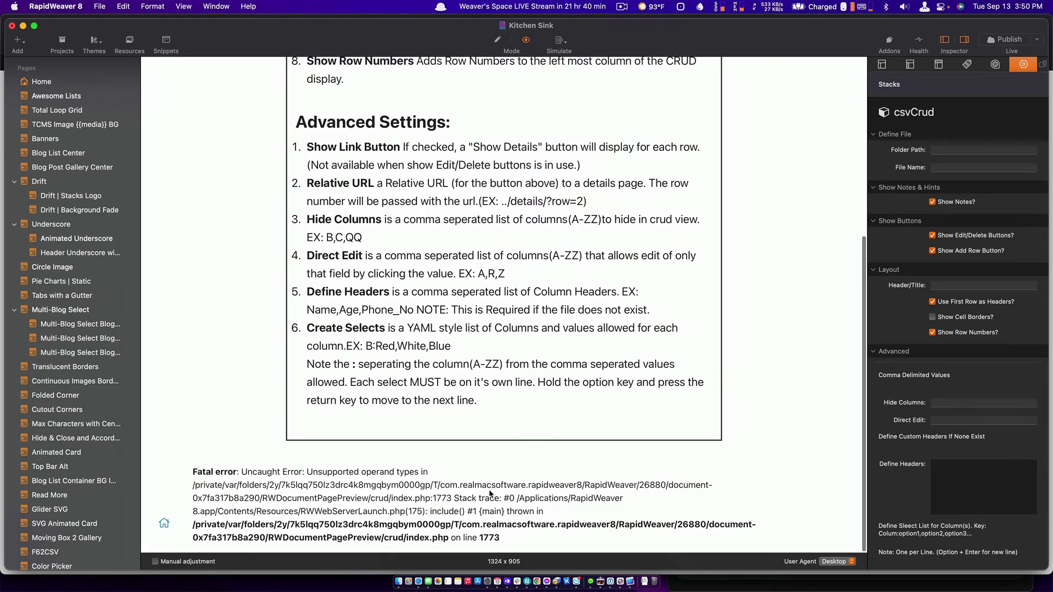
{"action": "key", "text": "super+r"}
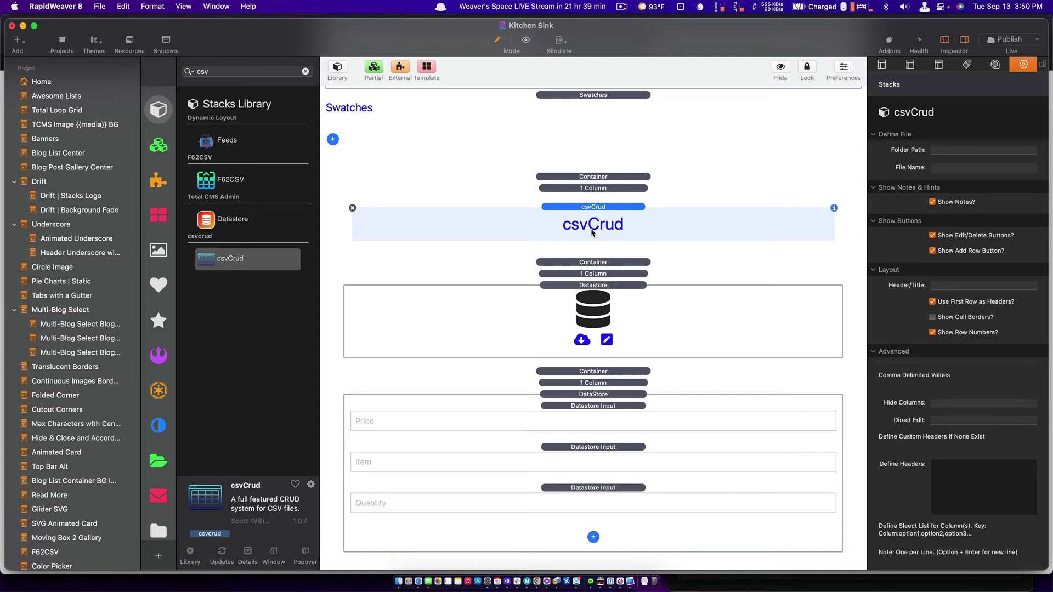
{"action": "key", "text": "Delete"}
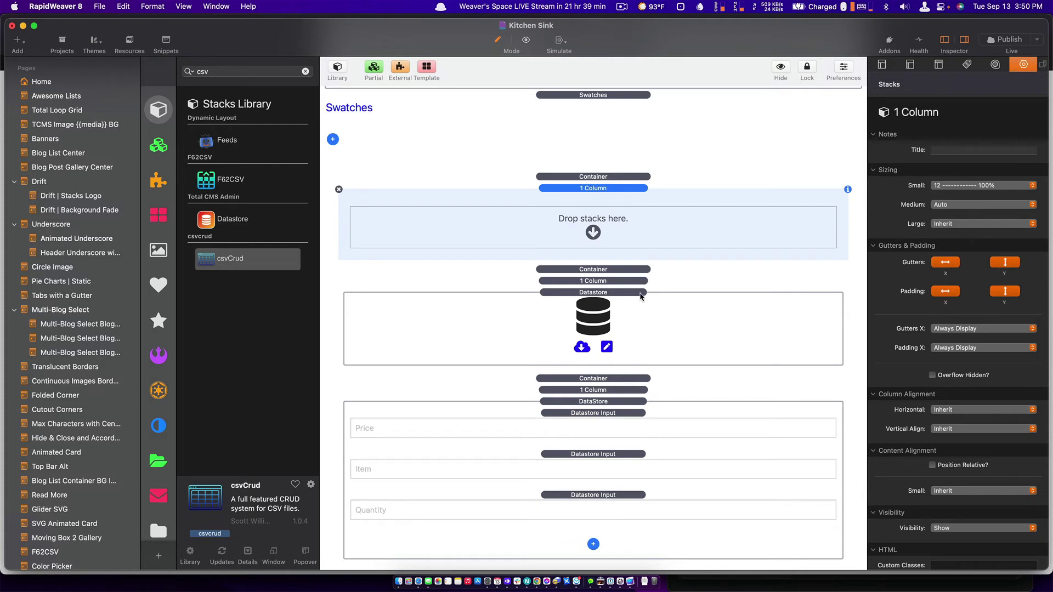
{"action": "key", "text": "super+s"}
Reload the published CRUD page in Safari and confirm its bulk editor is empty.
{"action": "key", "text": "super+Tab"}
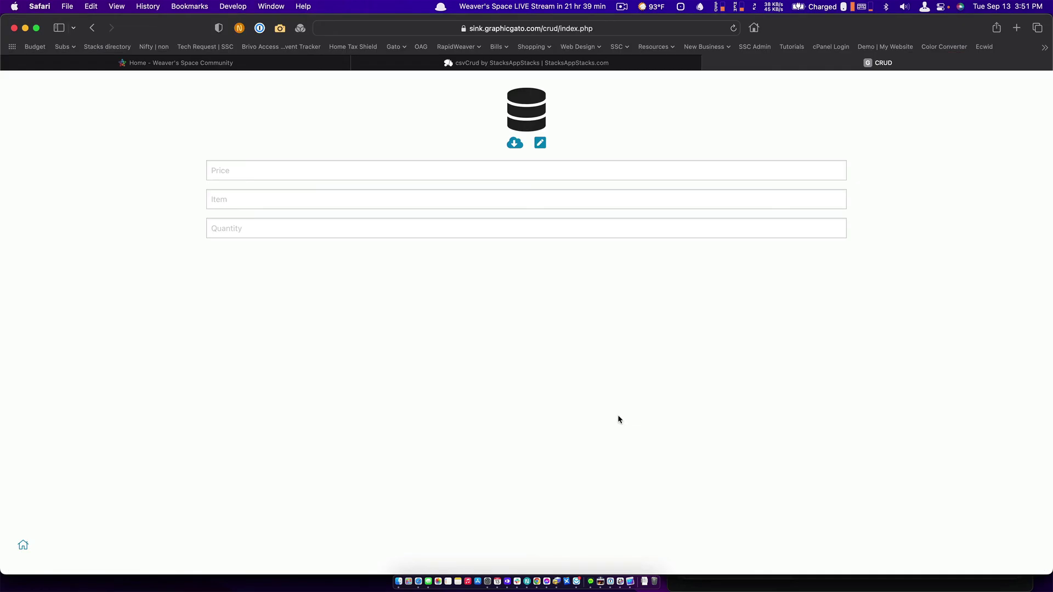
{"action": "key", "text": "super+r"}
{"action": "left_click", "coordinate": [541, 143]}
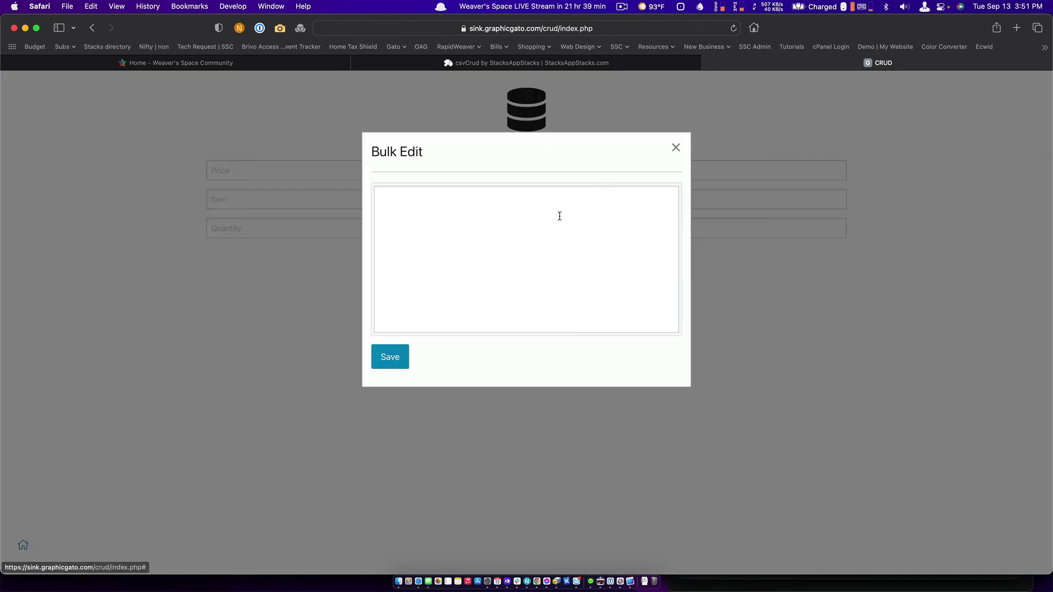
{"action": "left_click", "coordinate": [675, 147]}
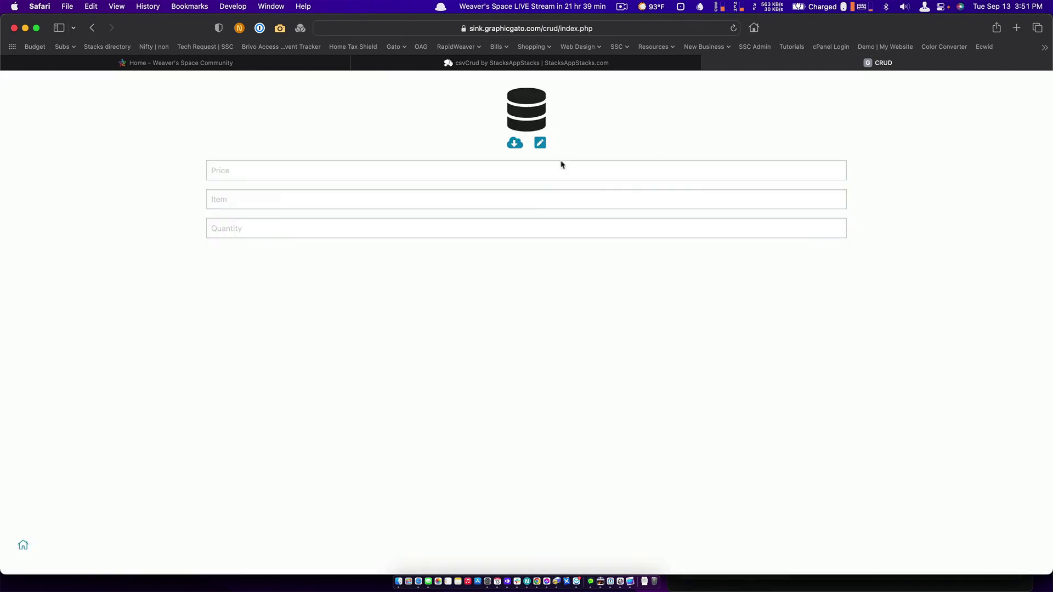
Fill the form fields with 'Price', 'Item' and 'Quantity'.
{"action": "left_click", "coordinate": [297, 171]}
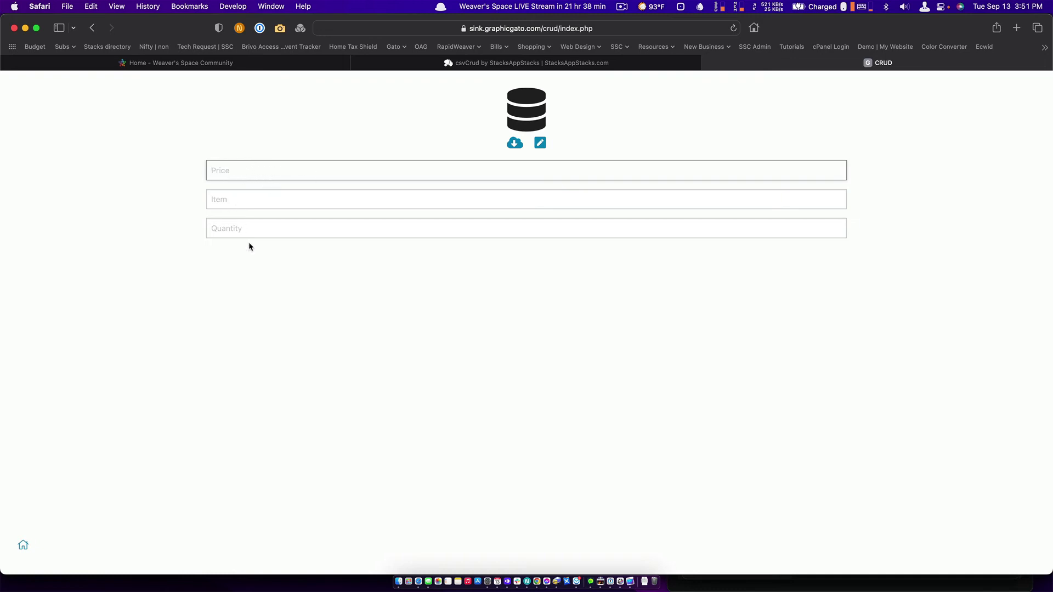
{"action": "type", "text": "Price"}
{"action": "key", "text": "Tab"}
{"action": "type", "text": "Item"}
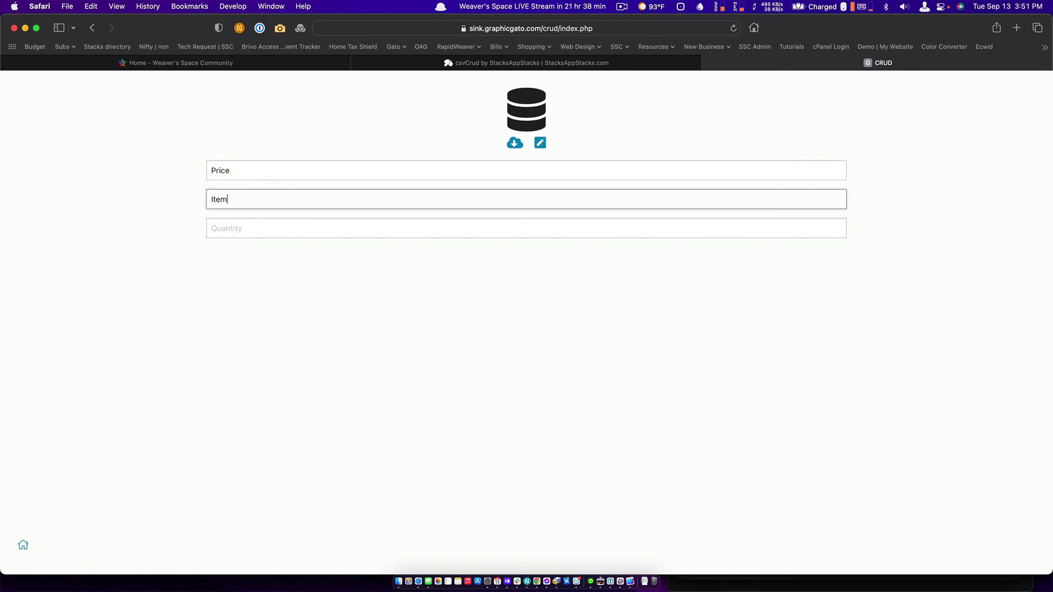
{"action": "key", "text": "Tab"}
{"action": "type", "text": "Quant"}
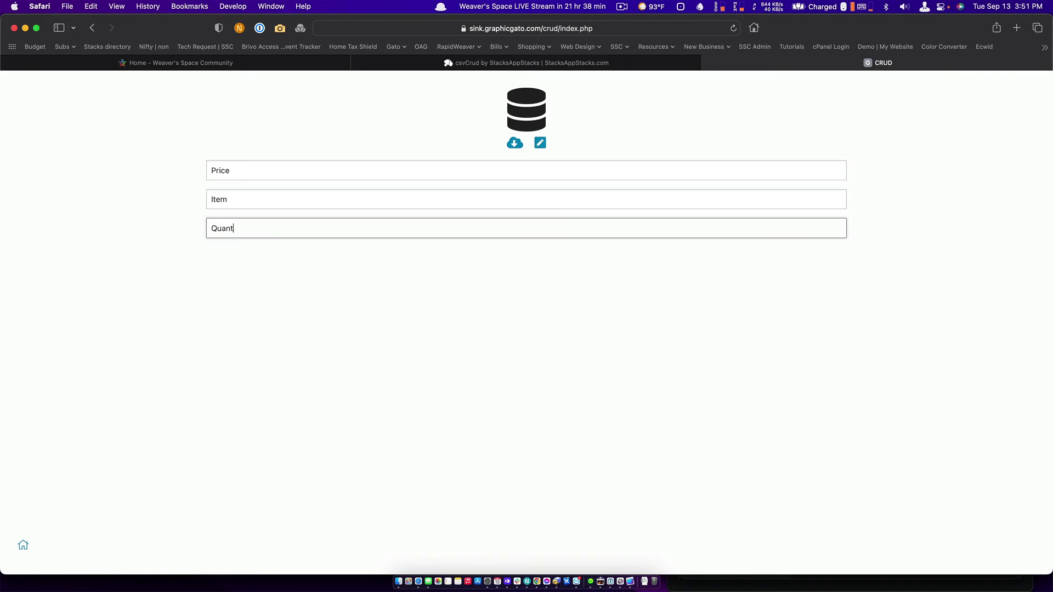
{"action": "type", "text": "ity"}
Recheck the bulk editor for saved data, then return to RapidWeaver 8.
{"action": "left_click", "coordinate": [540, 144]}
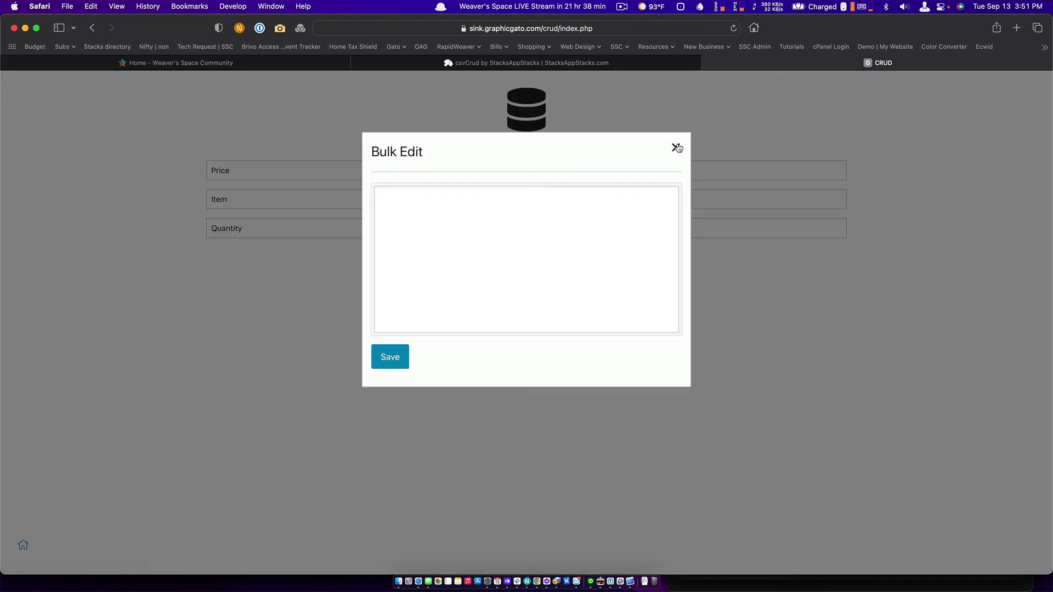
{"action": "left_click", "coordinate": [676, 147]}
{"action": "key", "text": "super+Tab"}
{"action": "key", "text": "super+shift+Tab"}
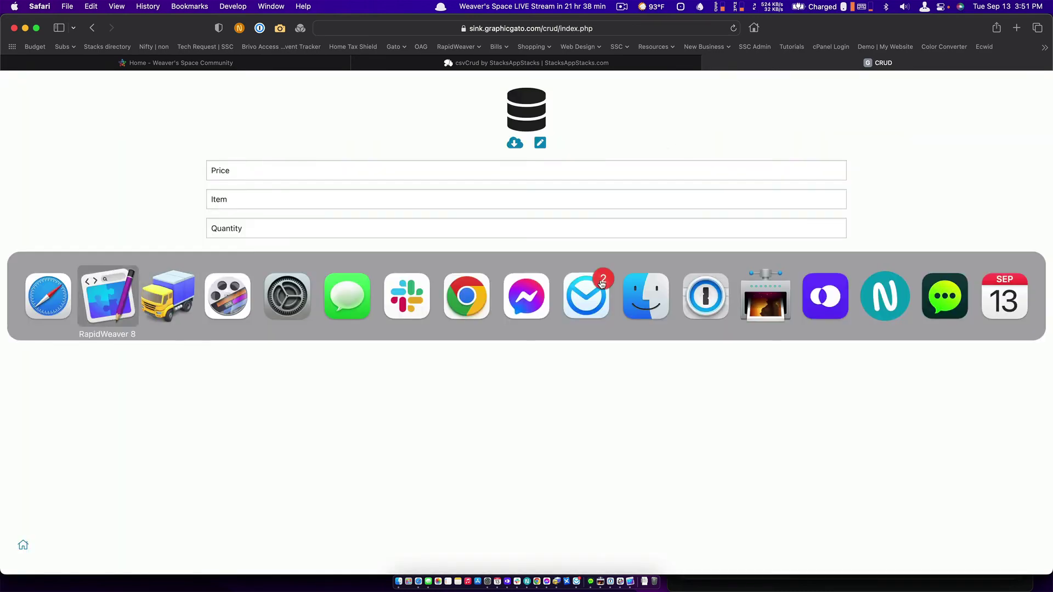
Move 'inventory' from the DataStore's CSS classes into its CMS ID, replacing totalcms.
{"action": "left_click", "coordinate": [586, 402]}
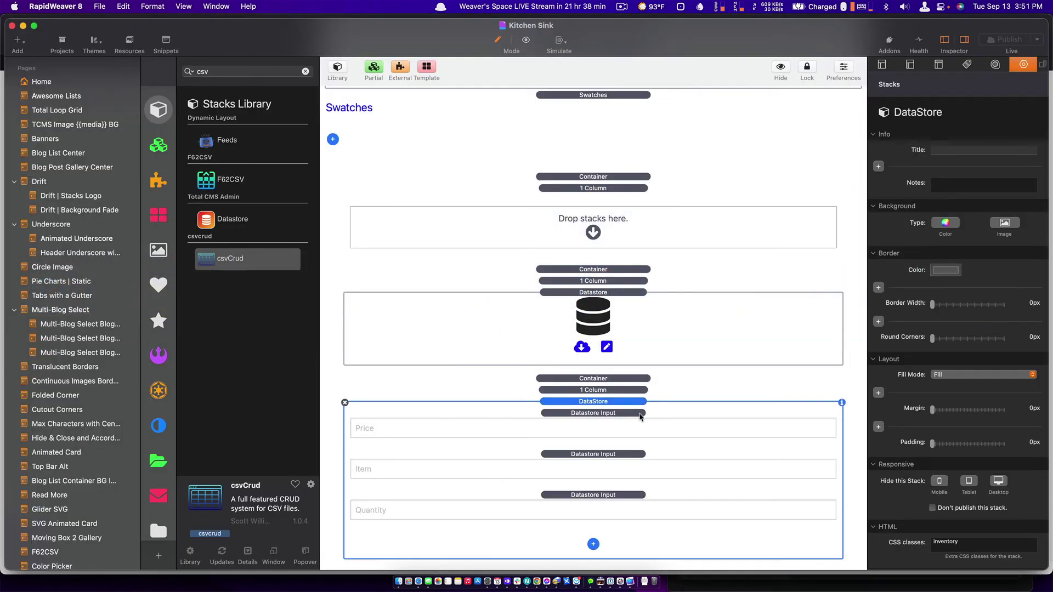
{"action": "scroll", "coordinate": [938, 554], "scroll_direction": "down", "scroll_amount": 3}
{"action": "left_click", "coordinate": [938, 560]}
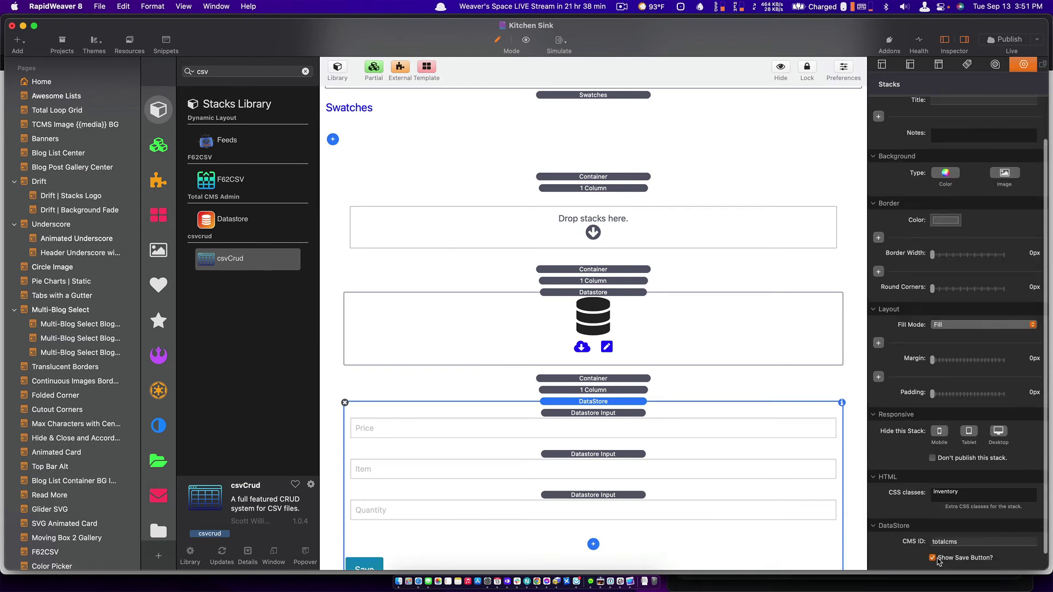
{"action": "left_click", "coordinate": [946, 542]}
{"action": "double_click", "coordinate": [969, 491]}
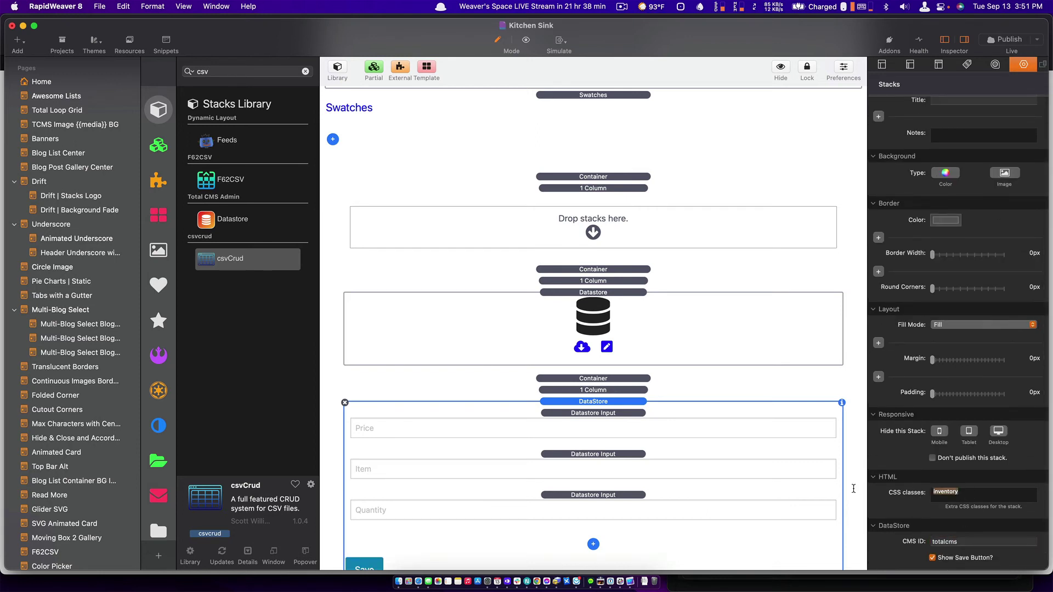
{"action": "key", "text": "super+x"}
{"action": "double_click", "coordinate": [944, 541]}
{"action": "key", "text": "super+v"}
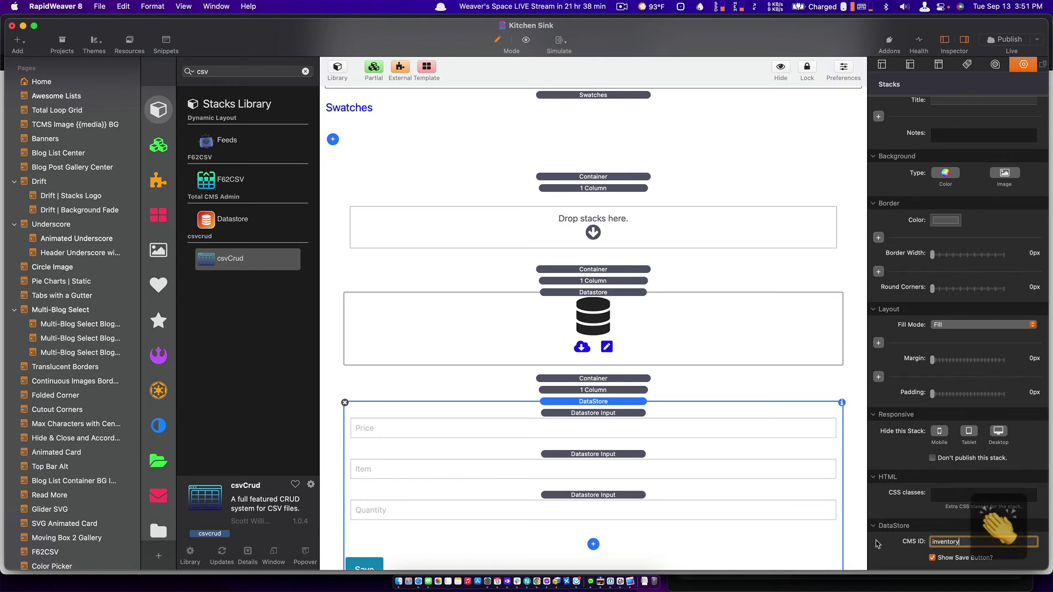
Turn off the Save button, save the project, and reload the CRUD page in Safari.
{"action": "left_click", "coordinate": [932, 558]}
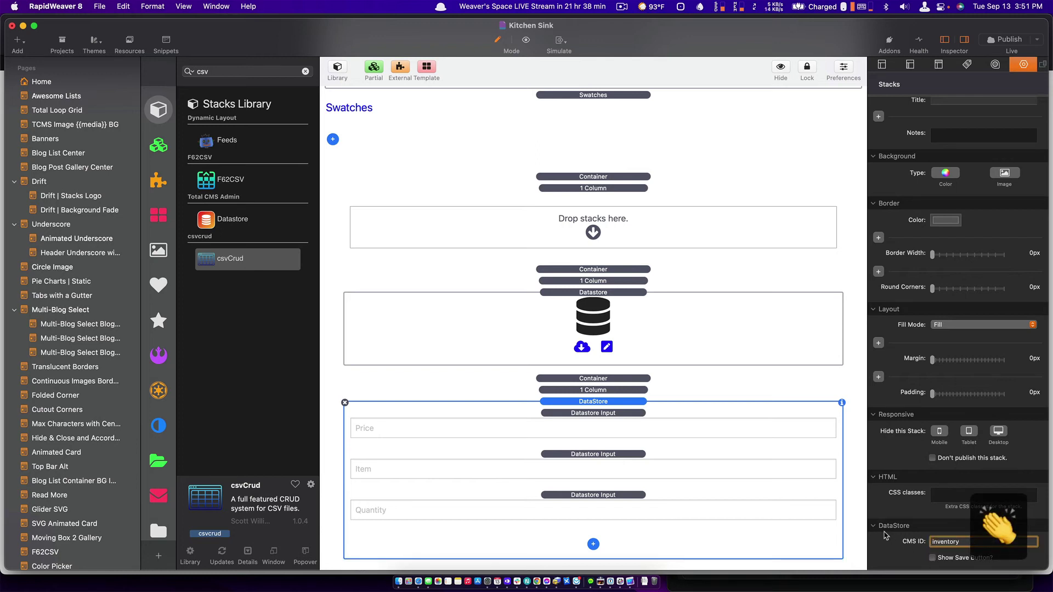
{"action": "key", "text": "super+s"}
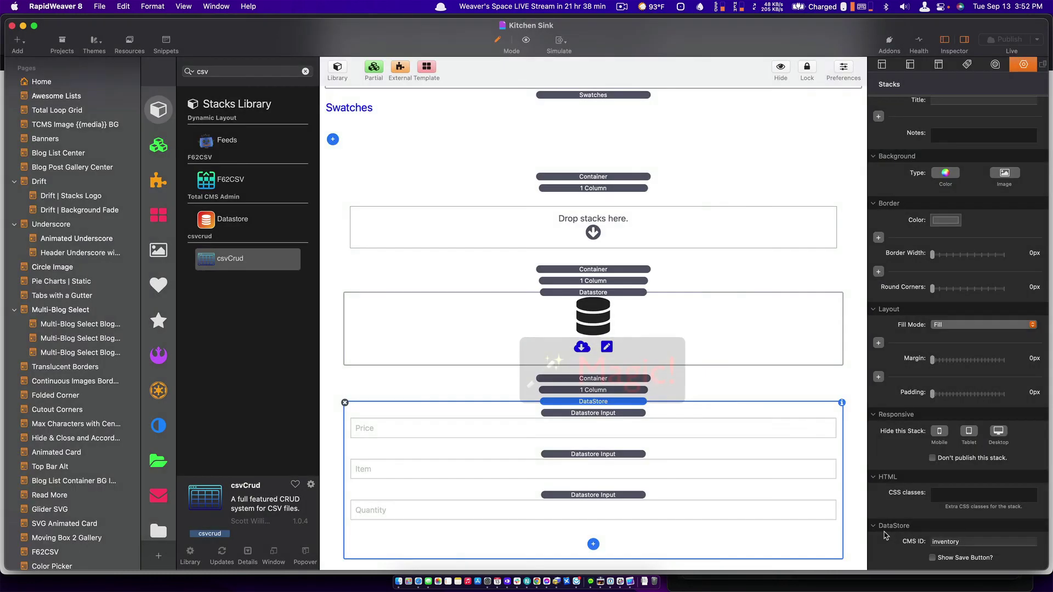
{"action": "key", "text": "super+Tab"}
{"action": "key", "text": "super+r"}
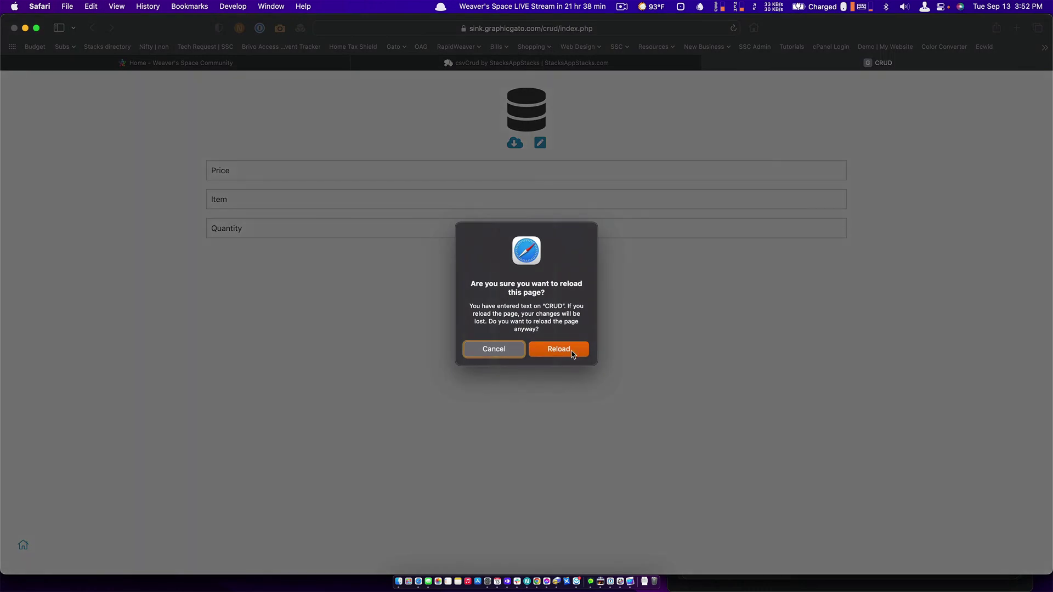
Confirm the page reload and check that the bulk editor is still empty.
{"action": "left_click", "coordinate": [571, 351]}
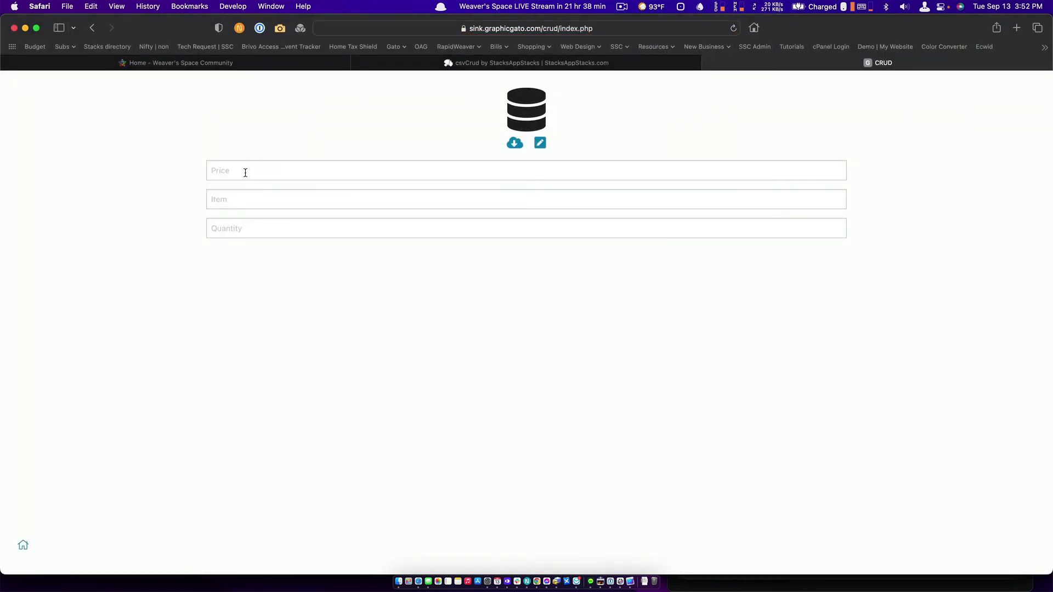
{"action": "left_click", "coordinate": [543, 143]}
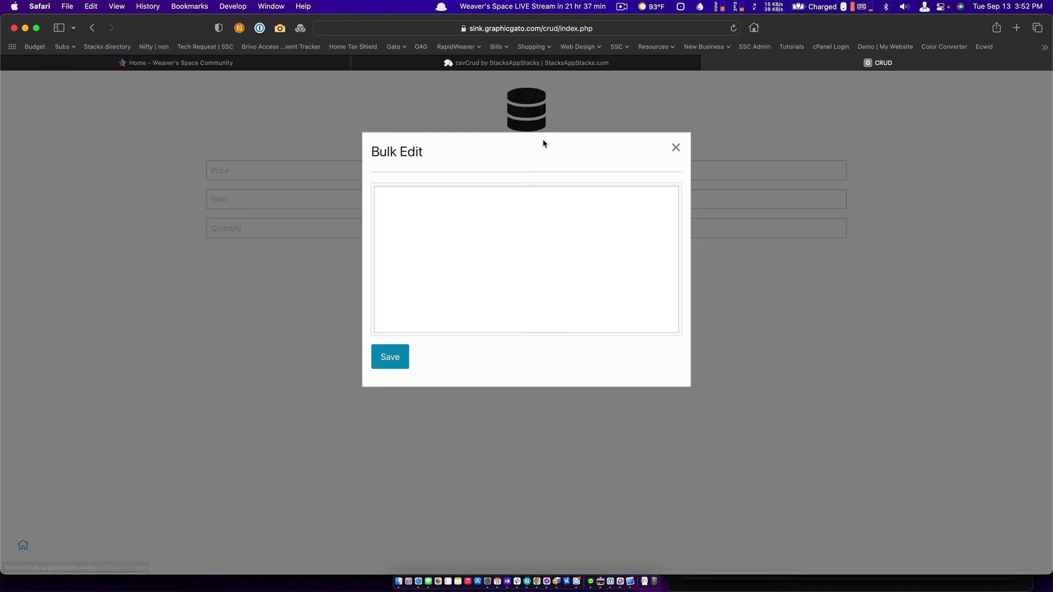
{"action": "left_click", "coordinate": [673, 148]}
Re-enter 'Price', 'Item' and 'Quantity' in the form, then go back to RapidWeaver 8.
{"action": "left_click", "coordinate": [217, 172]}
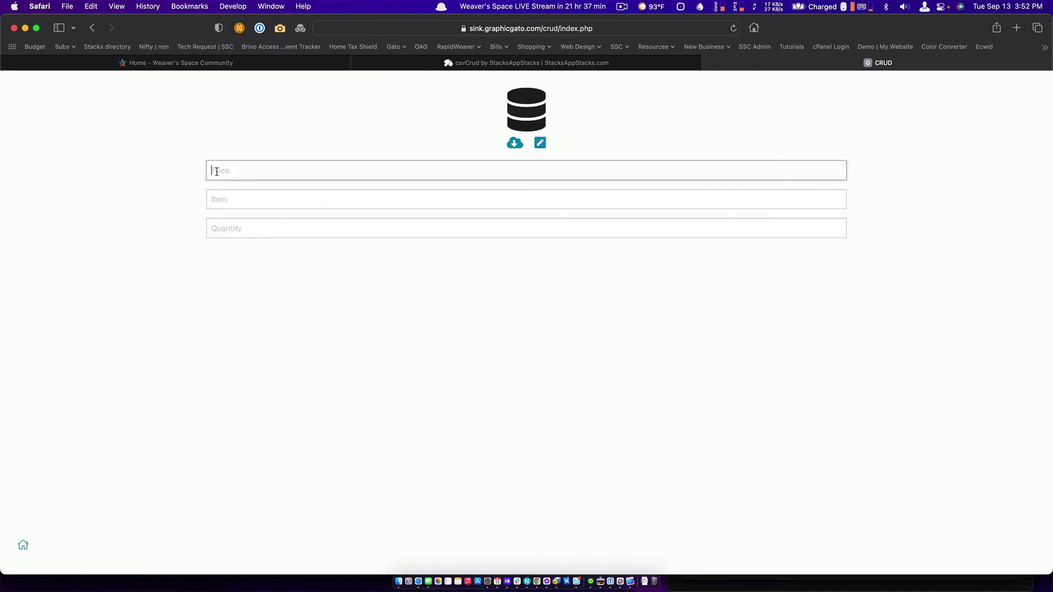
{"action": "type", "text": "Price"}
{"action": "key", "text": "Tab"}
{"action": "type", "text": "Item"}
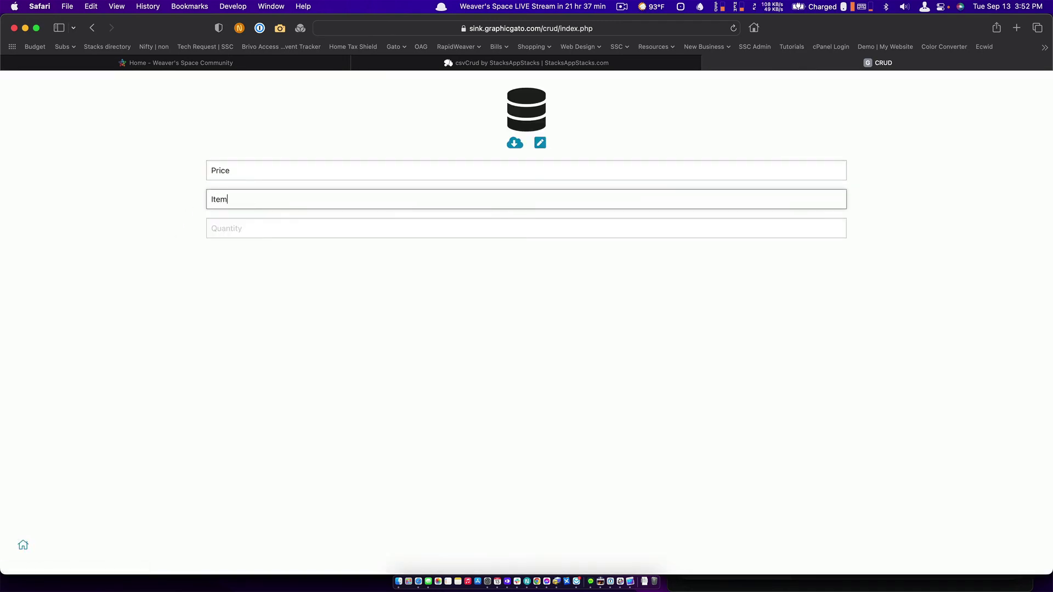
{"action": "key", "text": "Tab"}
{"action": "type", "text": "Quantity"}
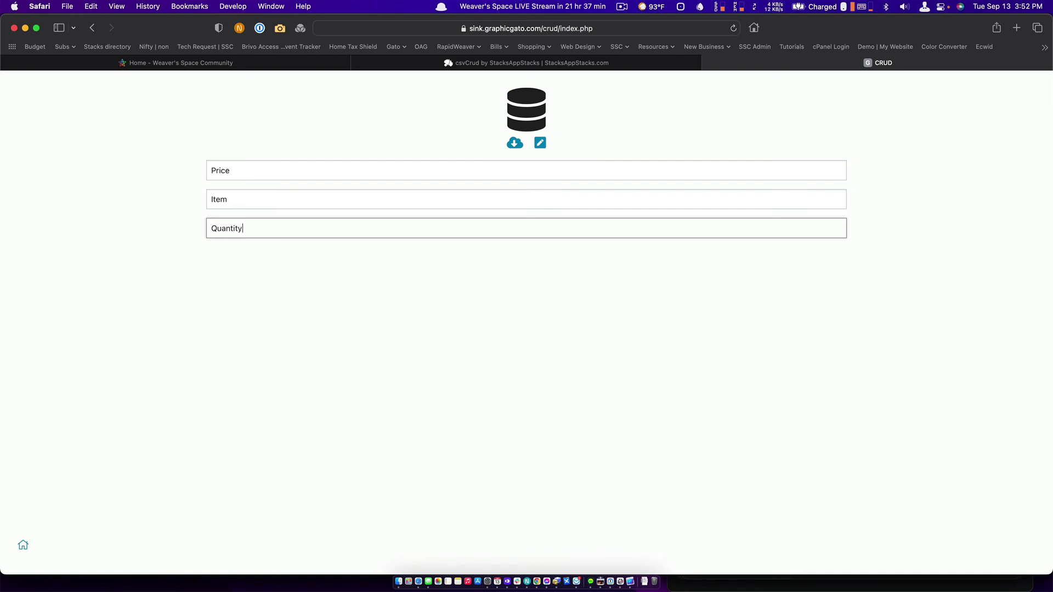
{"action": "left_click", "coordinate": [319, 168]}
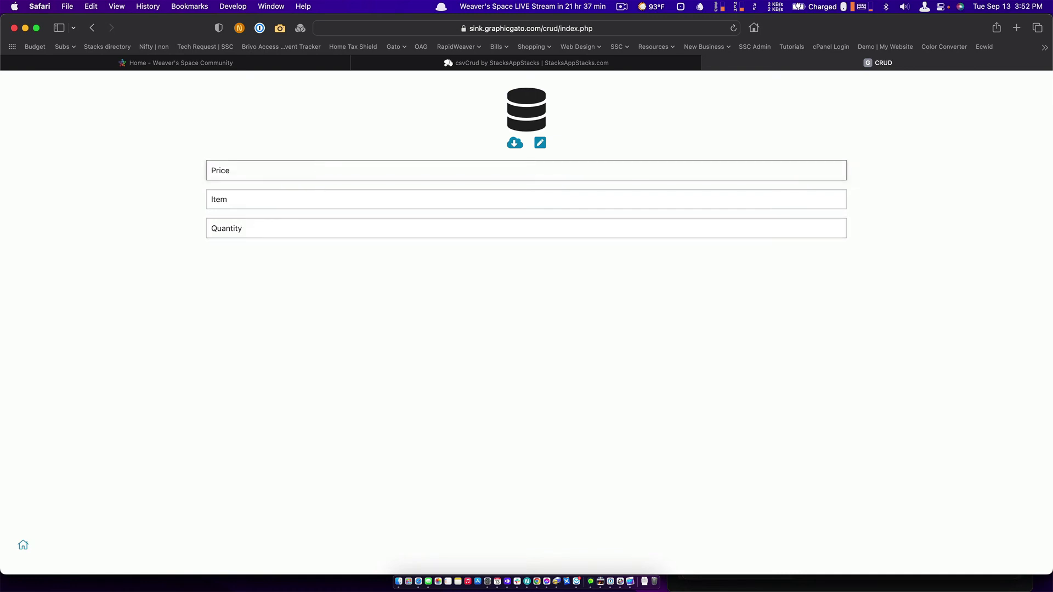
{"action": "left_click", "coordinate": [298, 199]}
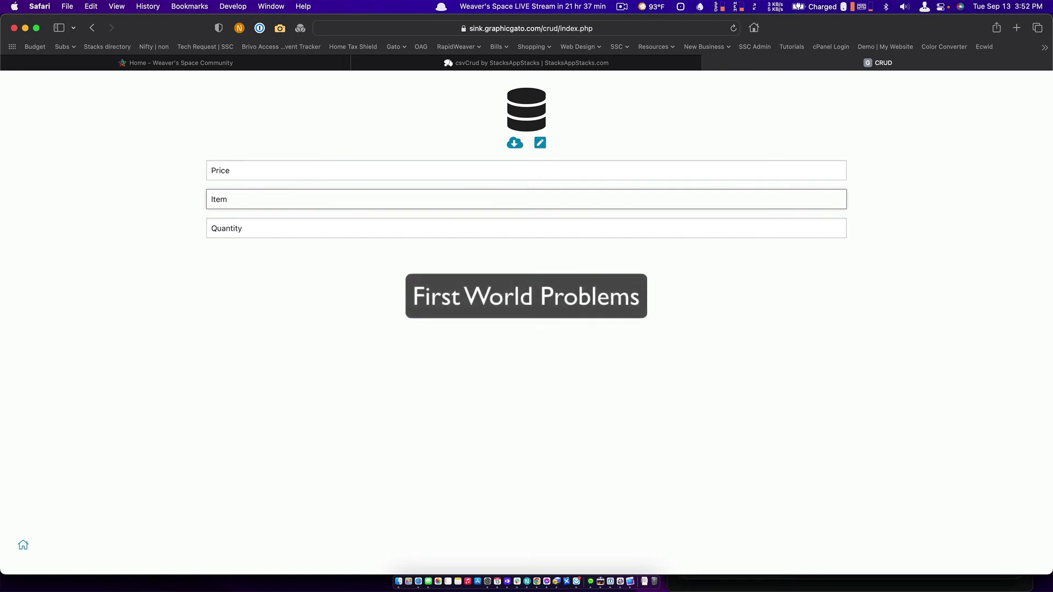
{"action": "key", "text": "super+Tab"}
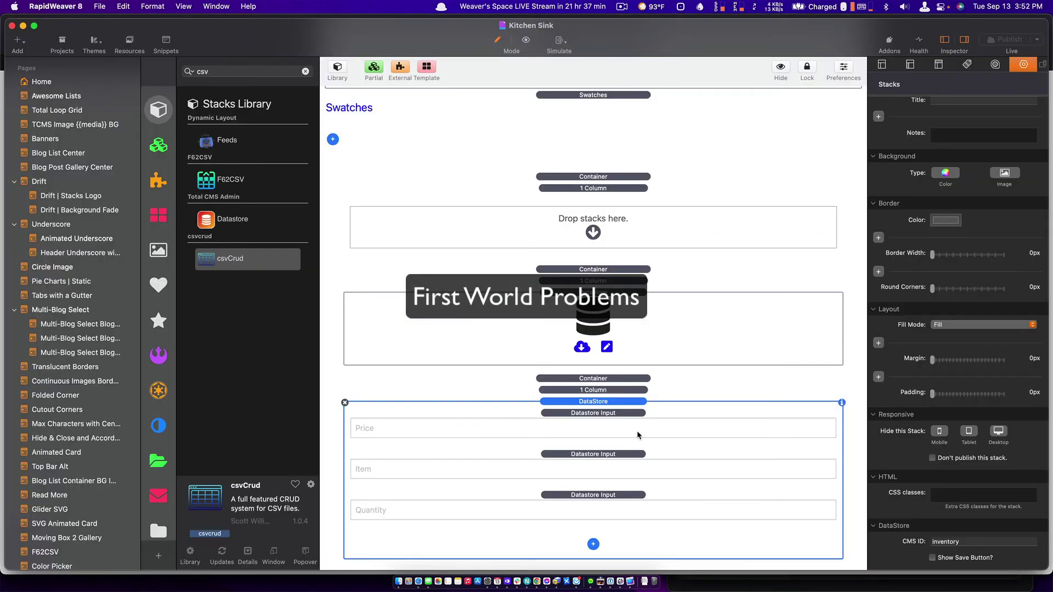
Re-enable the DataStore form's Save button and save the project.
{"action": "left_click", "coordinate": [932, 558]}
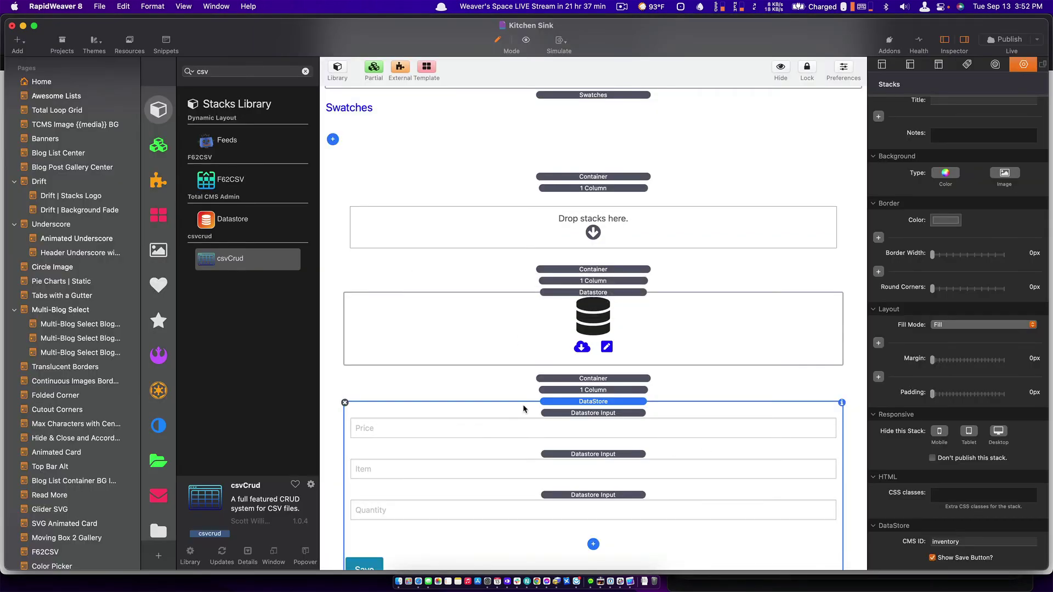
{"action": "key", "text": "super+s"}
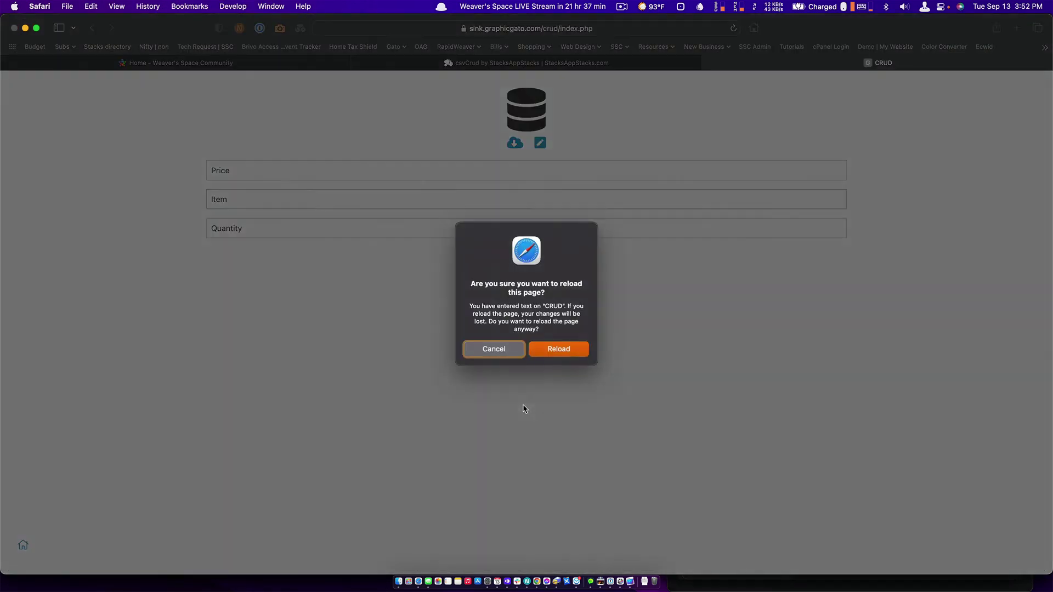
Reload the page and save an entry of 'Price', 'Item' and 'Quantity' to the datastore.
{"action": "left_click", "coordinate": [542, 351]}
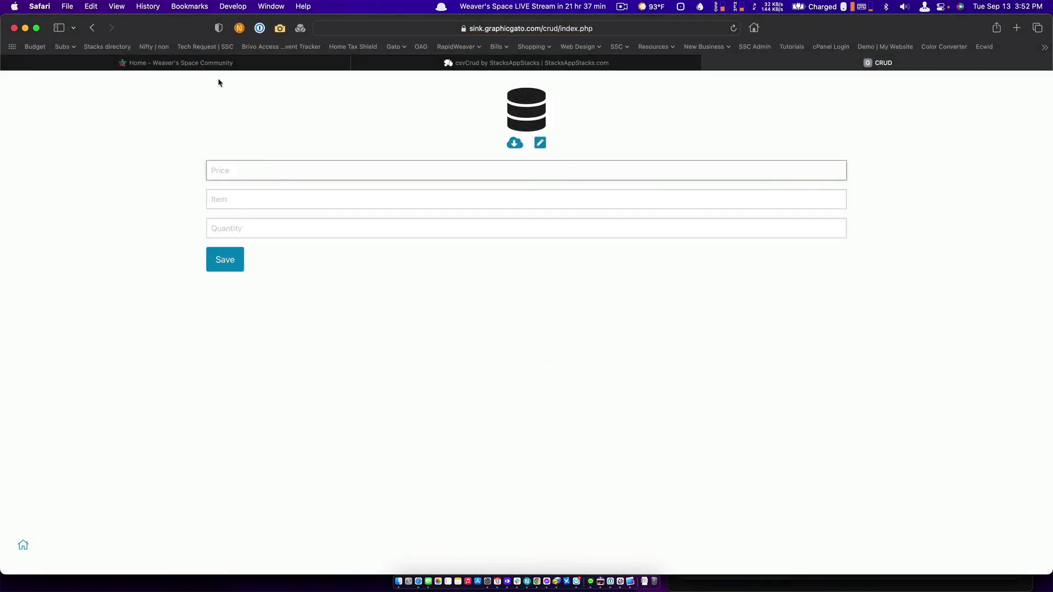
{"action": "type", "text": "Price"}
{"action": "key", "text": "Tab"}
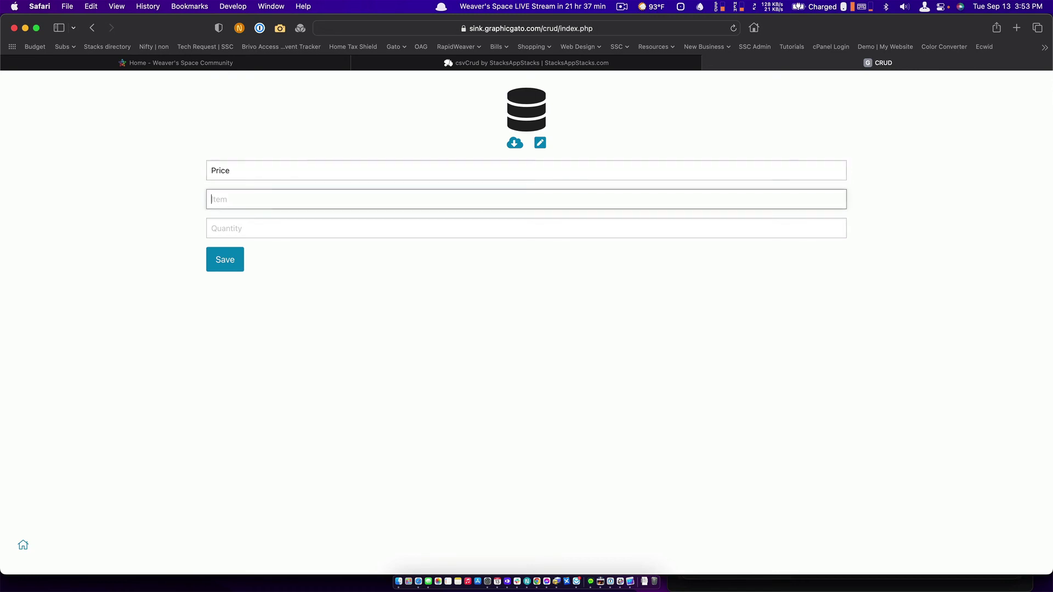
{"action": "type", "text": "Itr"}
{"action": "key", "text": "BackSpace"}
{"action": "type", "text": "em"}
{"action": "key", "text": "Tab"}
{"action": "type", "text": "Quantity"}
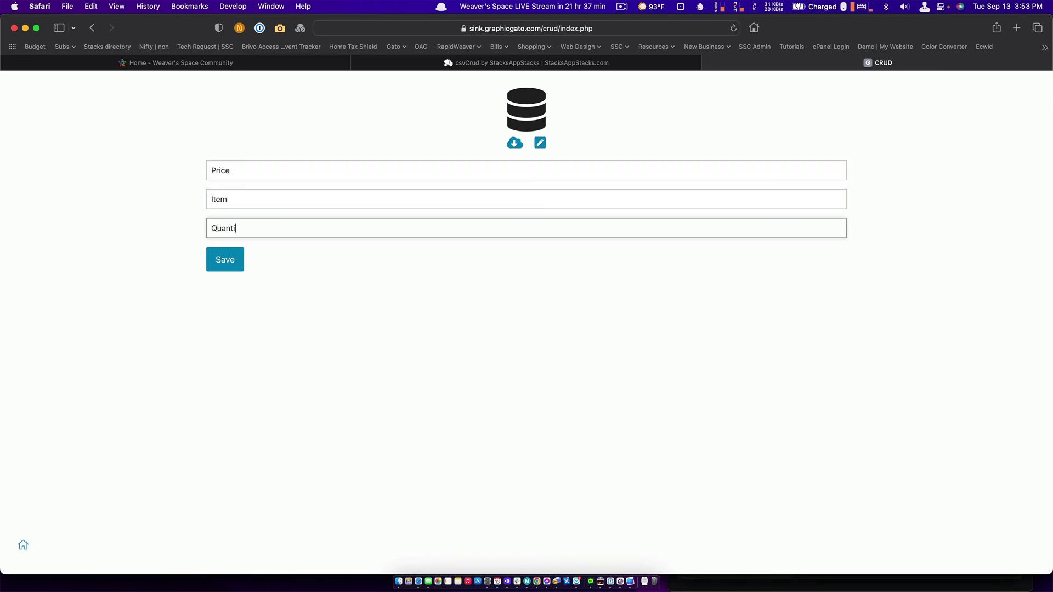
{"action": "left_click", "coordinate": [223, 263]}
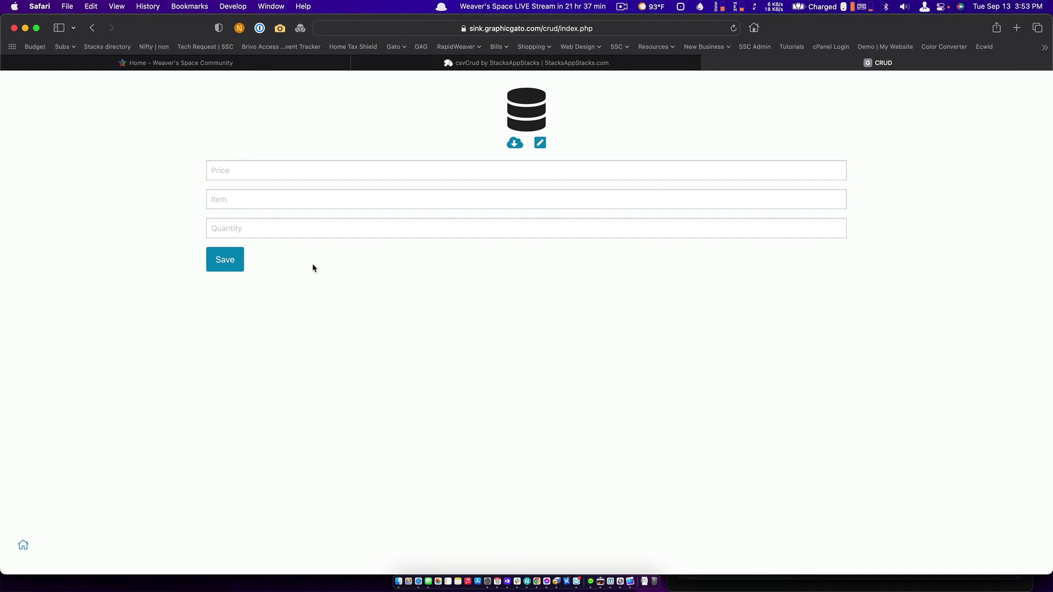
Verify the bulk editor shows the header Price,Item,Quantity, then switch to Transmit.
{"action": "left_click", "coordinate": [540, 144]}
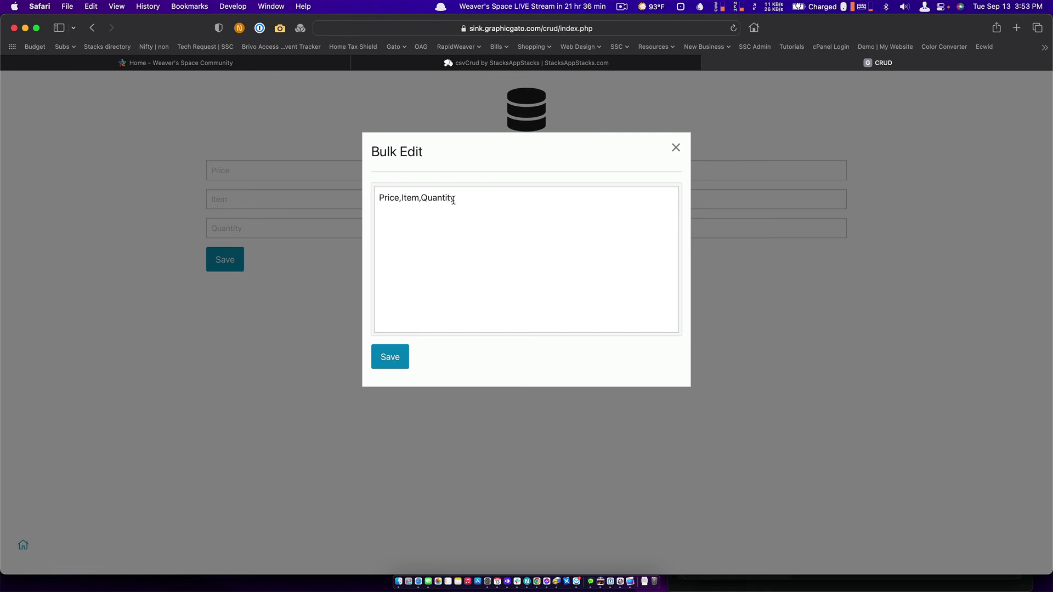
{"action": "left_click", "coordinate": [676, 148]}
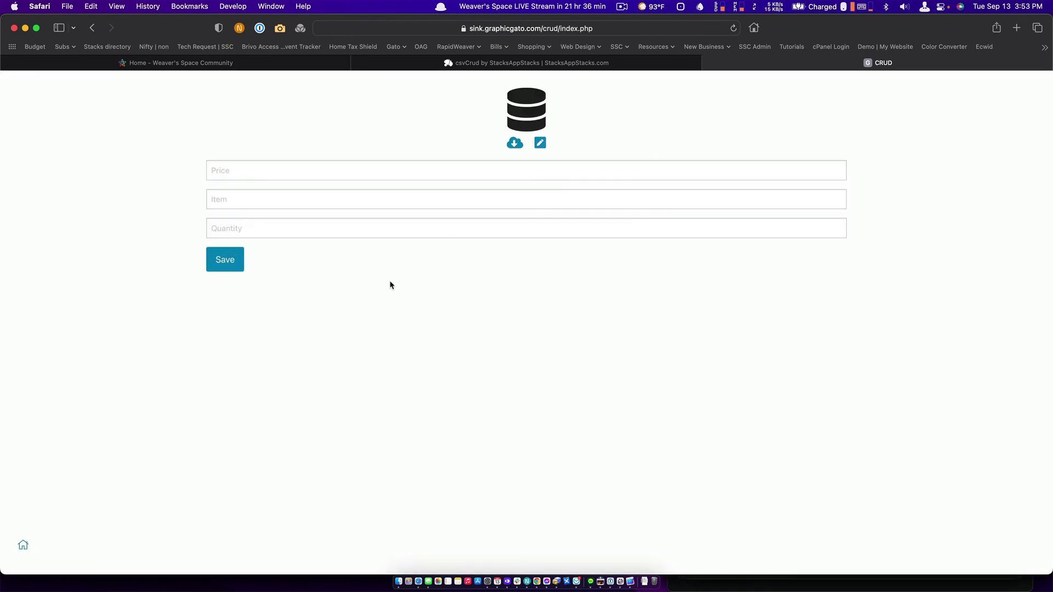
{"action": "key", "text": "super+Tab"}
{"action": "key", "text": "super+Tab"}
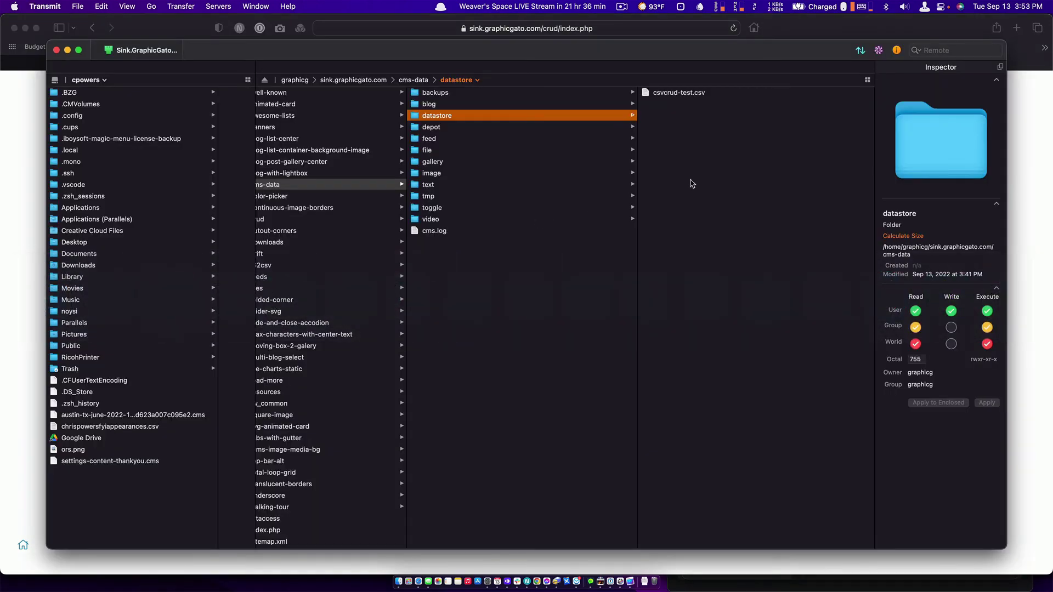
Refresh the datastore folder listing to reveal the new inventory.csv beside csvcrud-test.csv.
{"action": "right_click", "coordinate": [692, 183]}
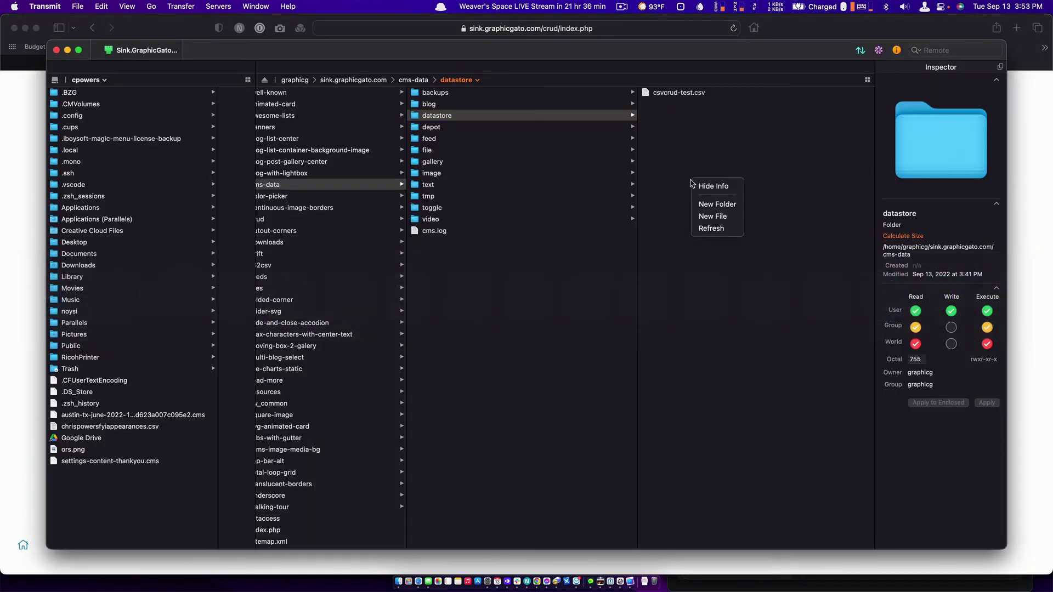
{"action": "left_click", "coordinate": [715, 234]}
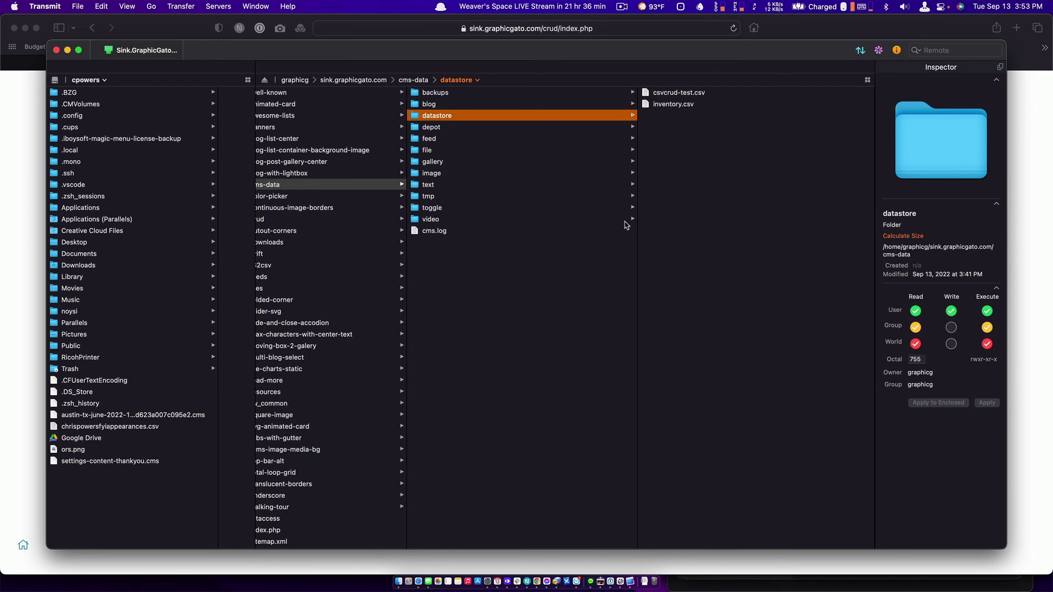
{"action": "key", "text": "super+Tab"}
{"action": "key", "text": "super+Tab"}
{"action": "key", "text": "super+Tab"}
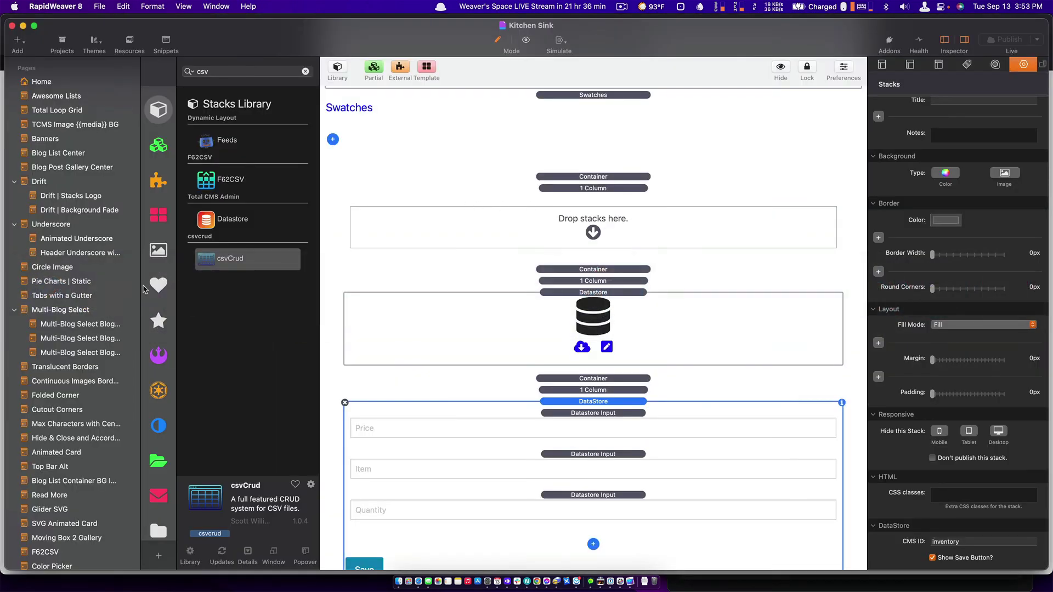
Place a csvCrud stack above the Datastore form reading /cms-data/datastore/inventory.csv.
{"action": "left_click_drag", "start_coordinate": [209, 261], "coordinate": [458, 241]}
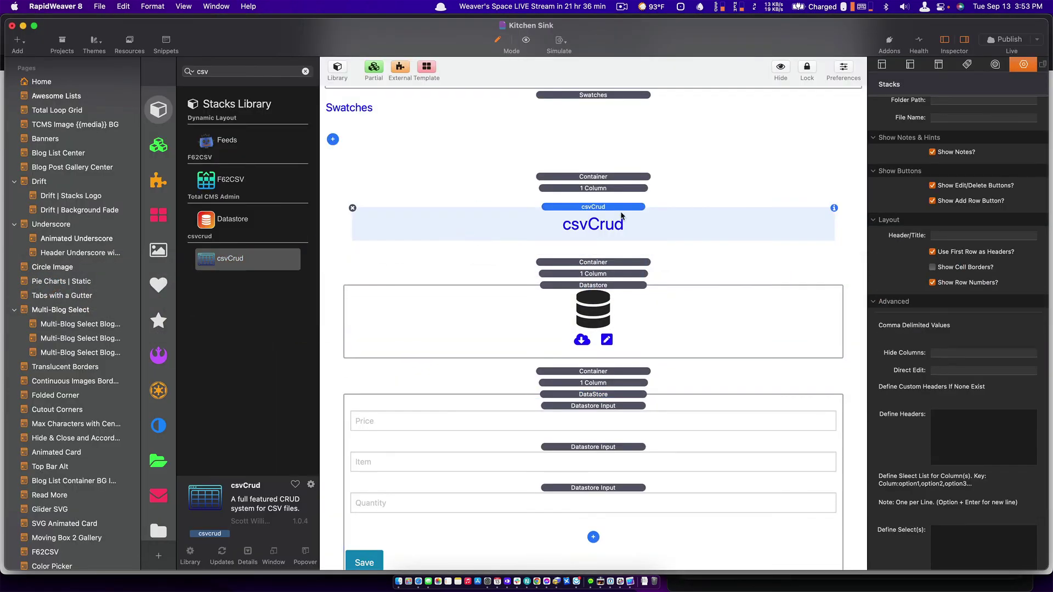
{"action": "left_click", "coordinate": [956, 153]}
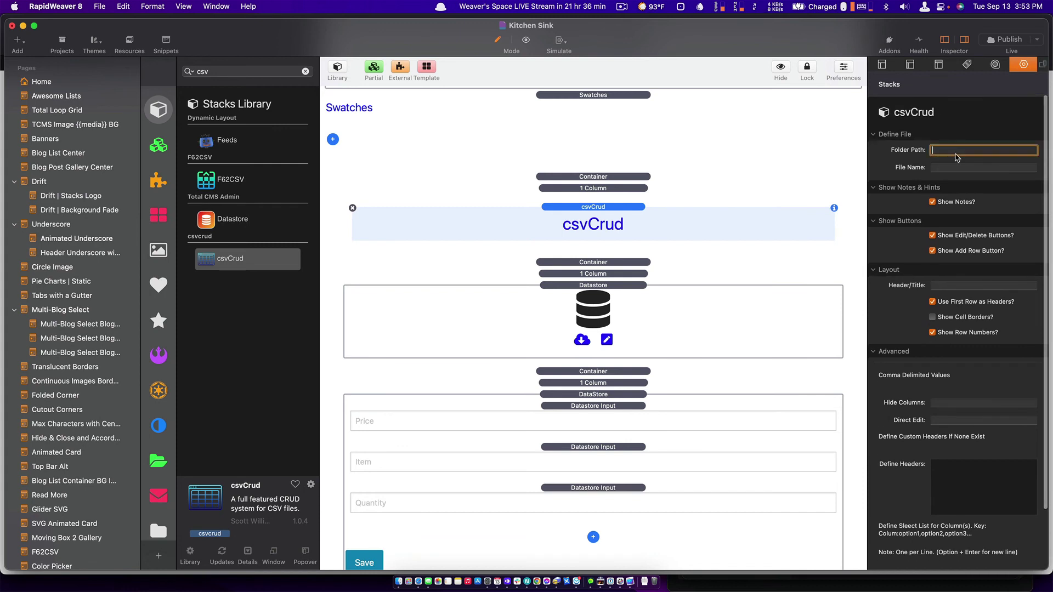
{"action": "type", "text": "/cms"}
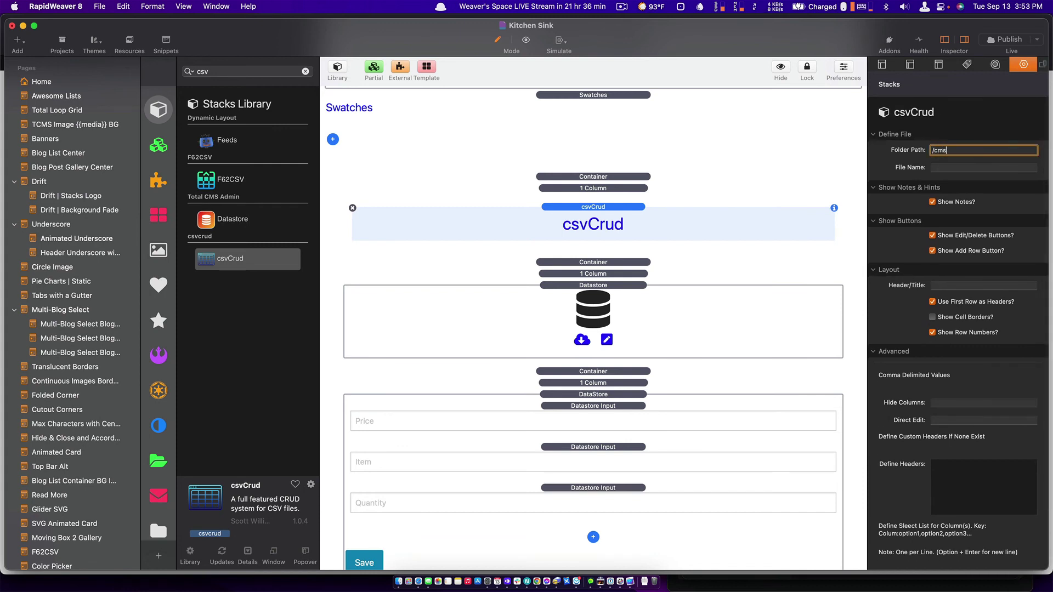
{"action": "type", "text": "-data/datastore/"}
{"action": "key", "text": "Tab"}
{"action": "type", "text": "inventory"}
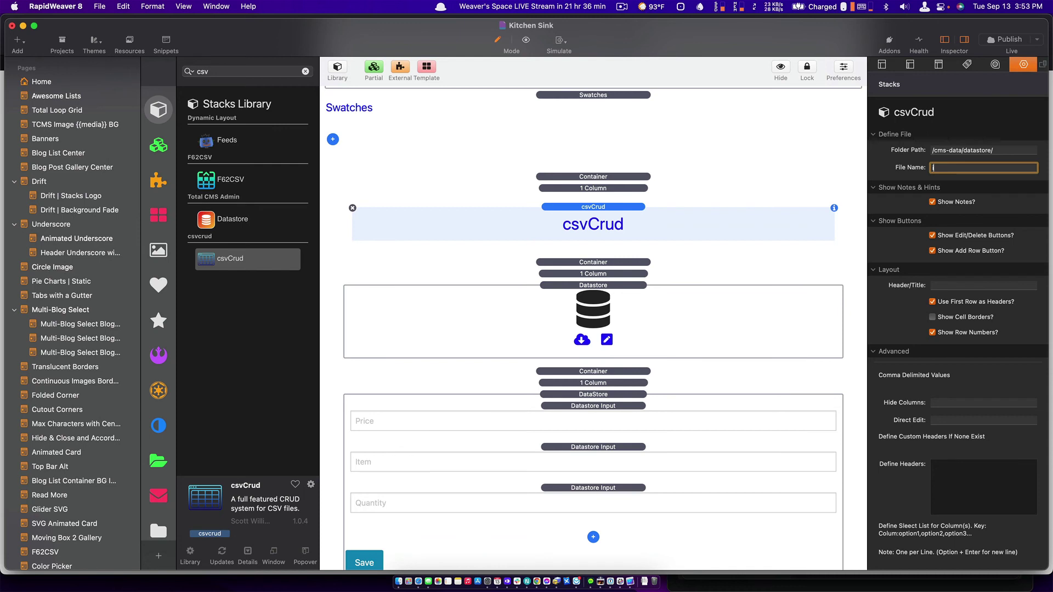
{"action": "type", "text": ".csv"}
Turn on Show Cell Borders for the table and republish the site.
{"action": "scroll", "coordinate": [908, 305], "scroll_direction": "down", "scroll_amount": 2}
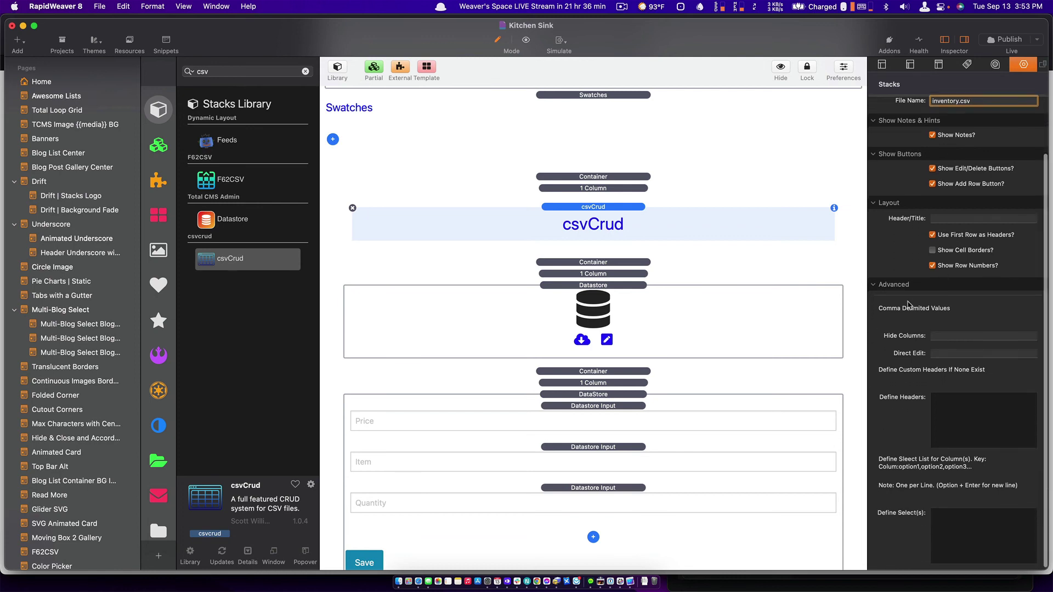
{"action": "scroll", "coordinate": [944, 469], "scroll_direction": "down", "scroll_amount": 1}
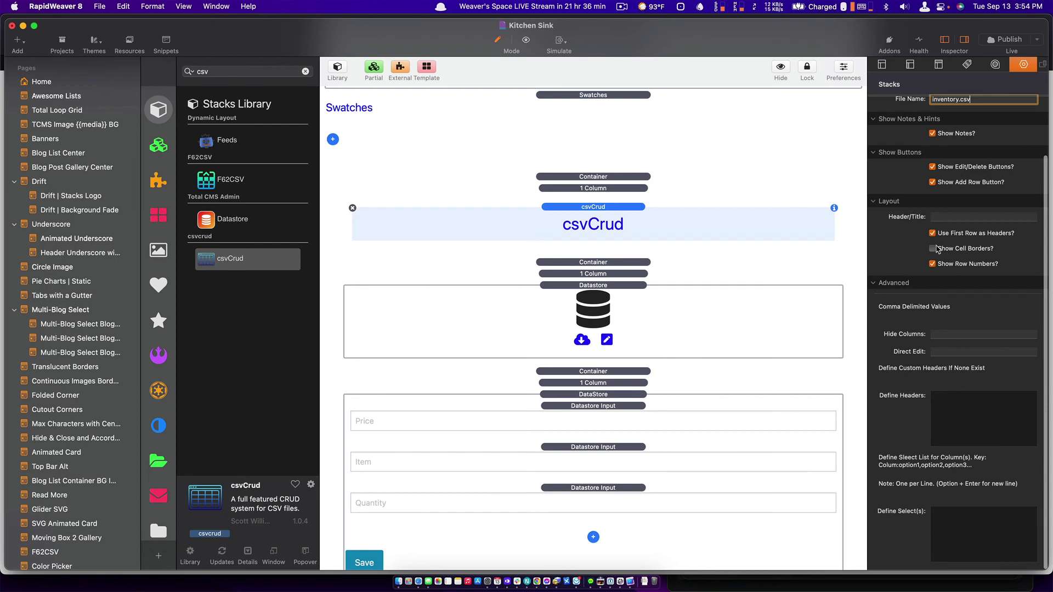
{"action": "left_click", "coordinate": [932, 250]}
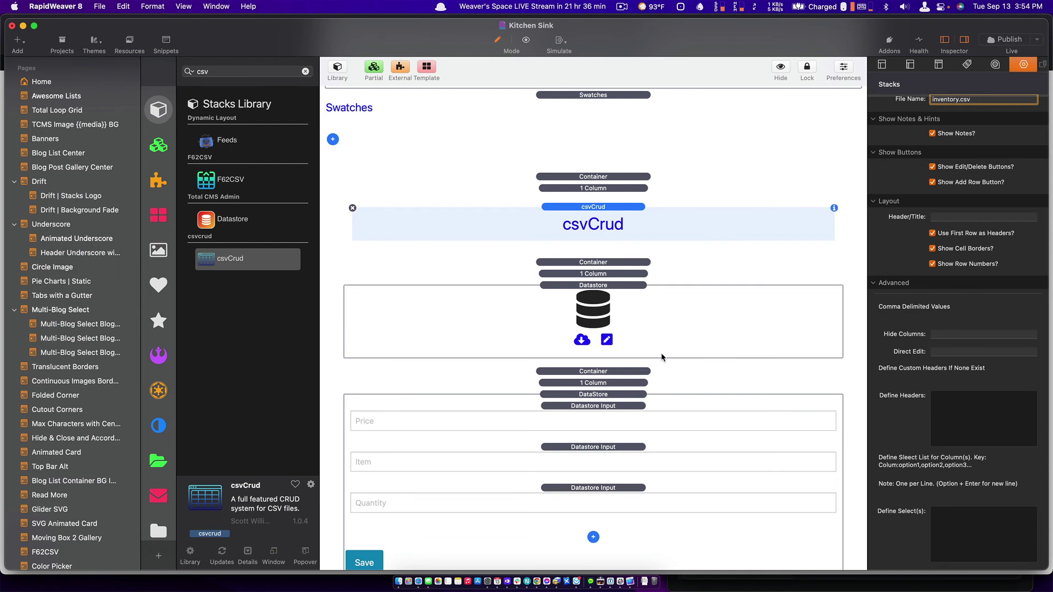
{"action": "scroll", "coordinate": [661, 358], "scroll_direction": "up", "scroll_amount": 3}
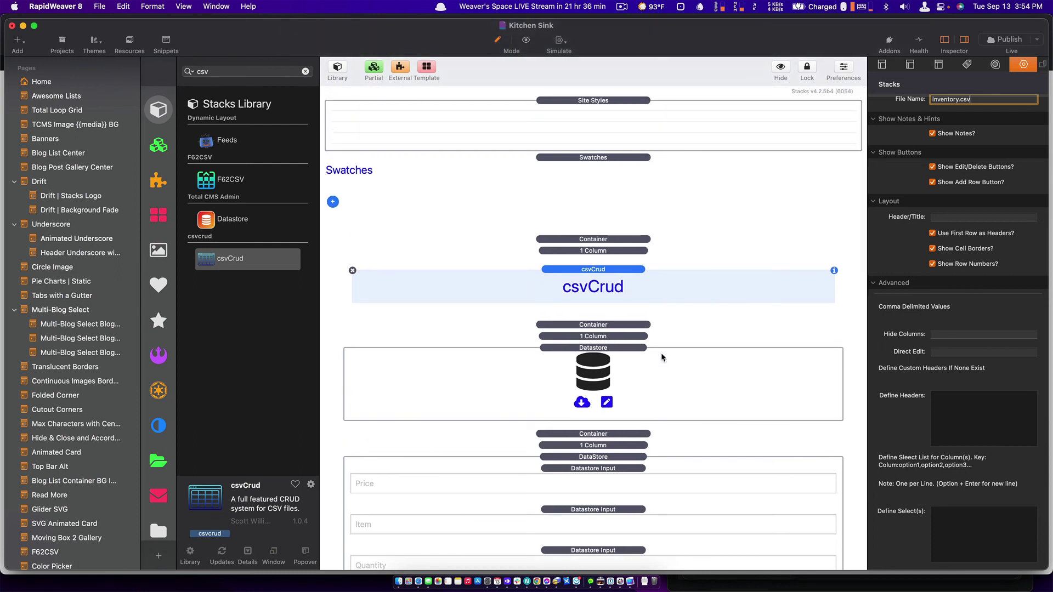
{"action": "key", "text": "shift+super+e"}
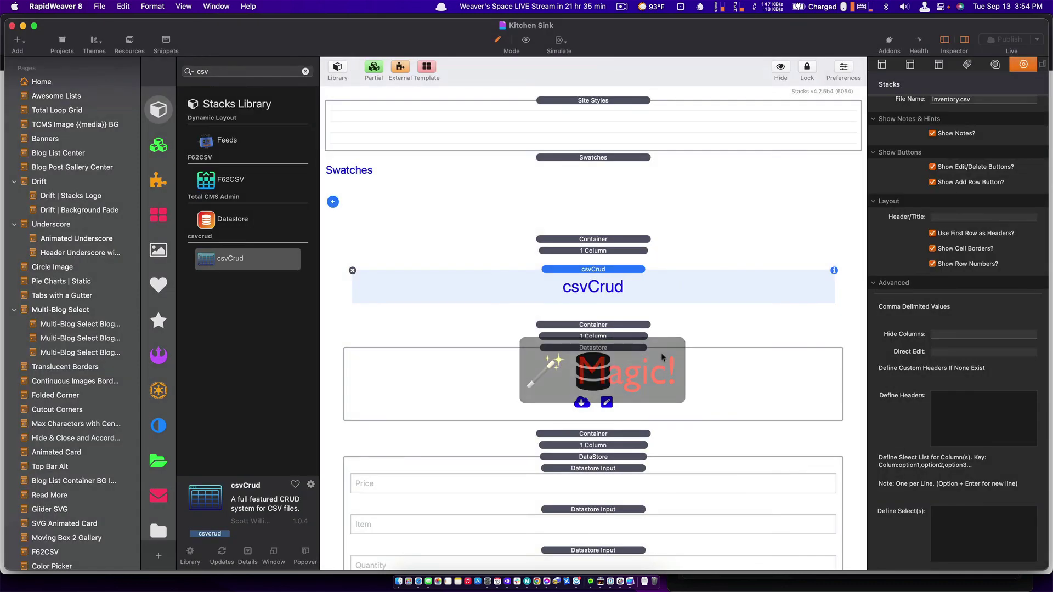
{"action": "key", "text": "super+Tab"}
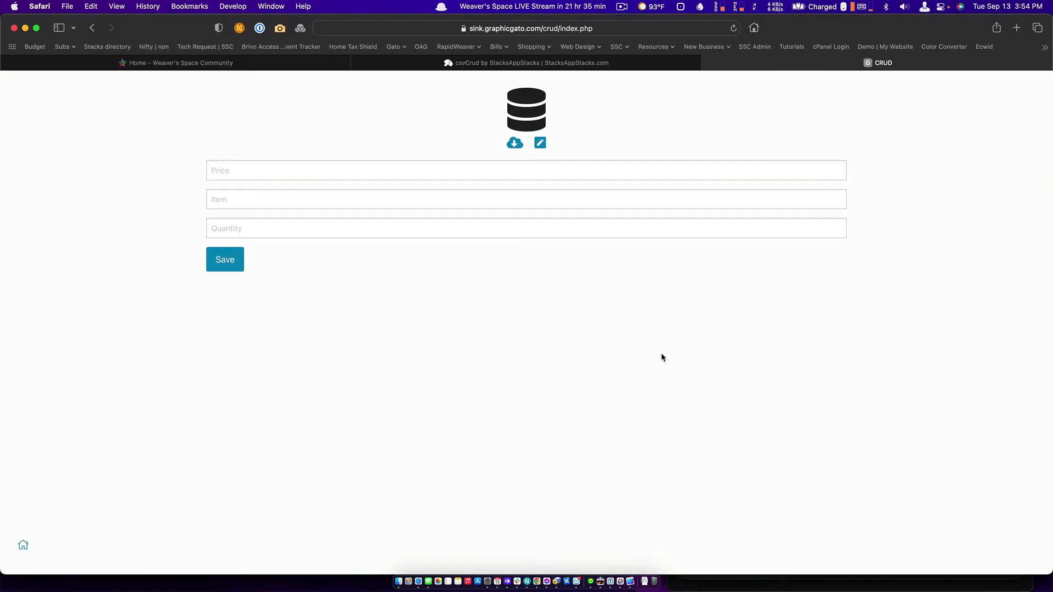
Reload the page and submit a new row: Price 29.95, Item Widget, Quantity 500.
{"action": "key", "text": "super+r"}
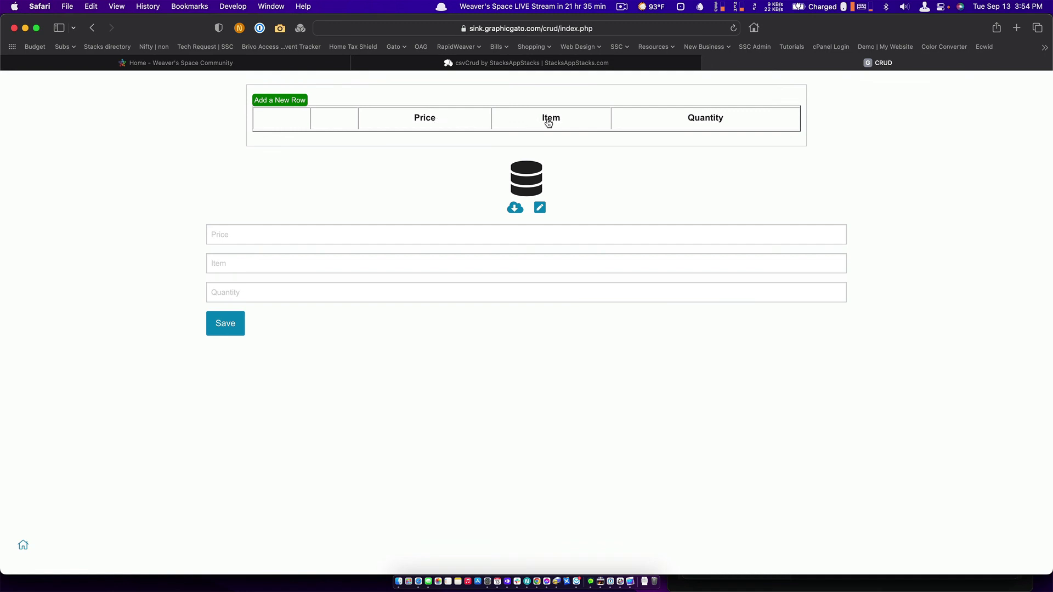
{"action": "left_click", "coordinate": [276, 101]}
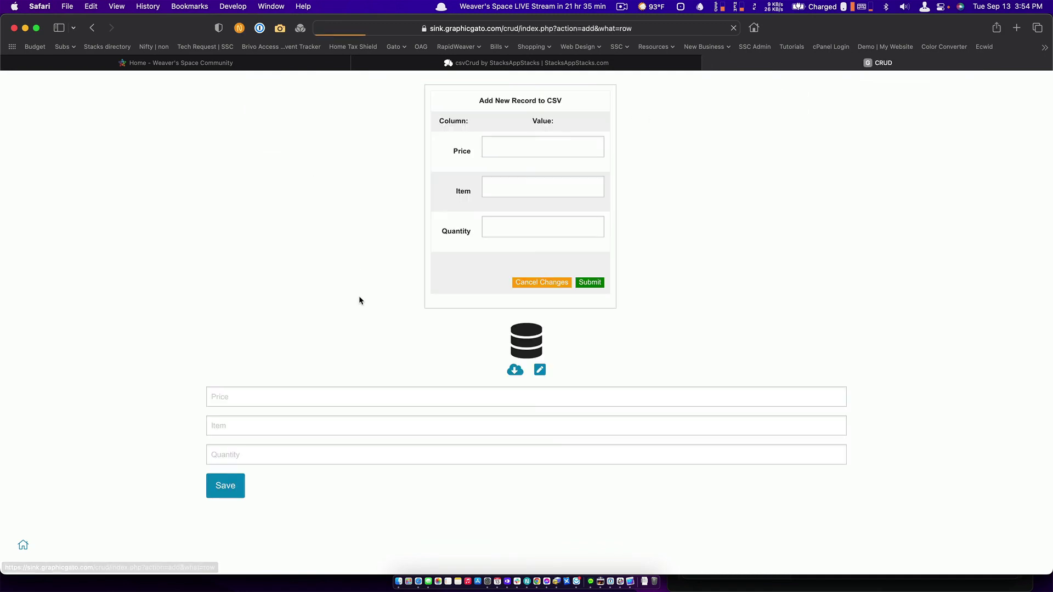
{"action": "left_click", "coordinate": [510, 154]}
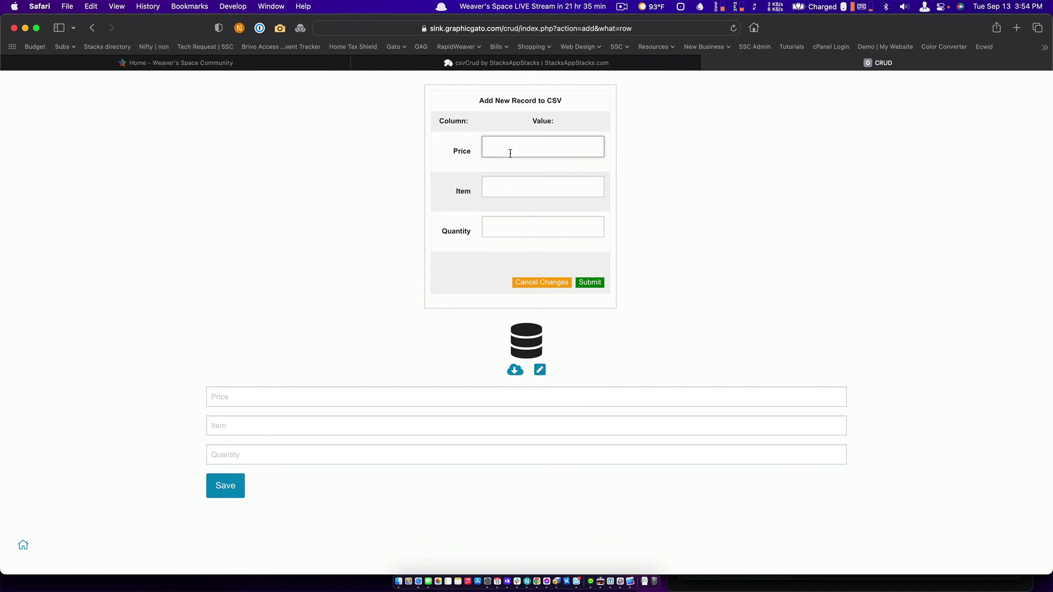
{"action": "type", "text": "29.95"}
{"action": "key", "text": "Tab"}
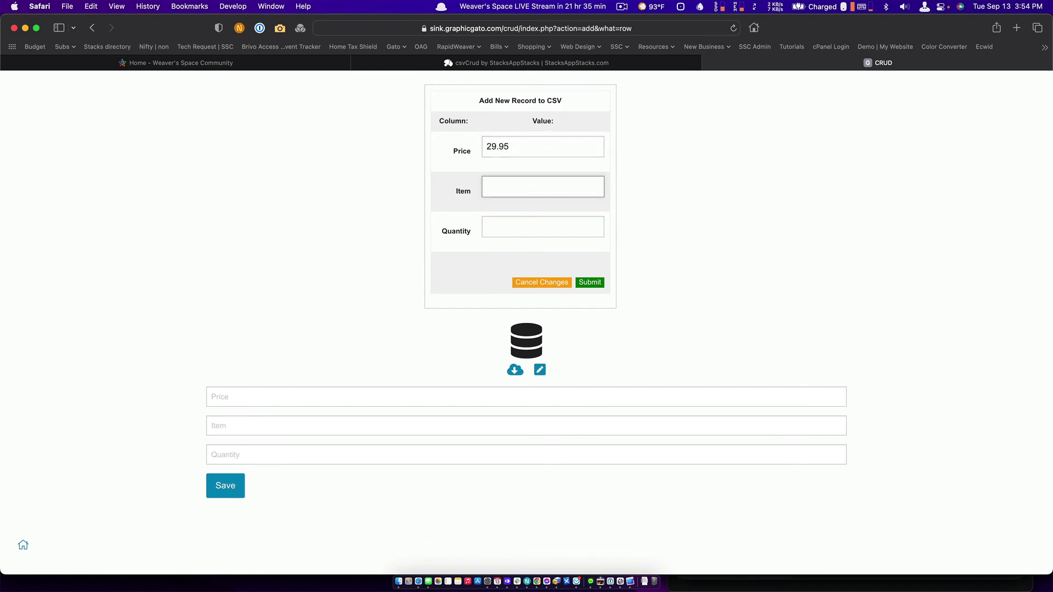
{"action": "type", "text": "Widget"}
{"action": "key", "text": "Tab"}
{"action": "type", "text": "500"}
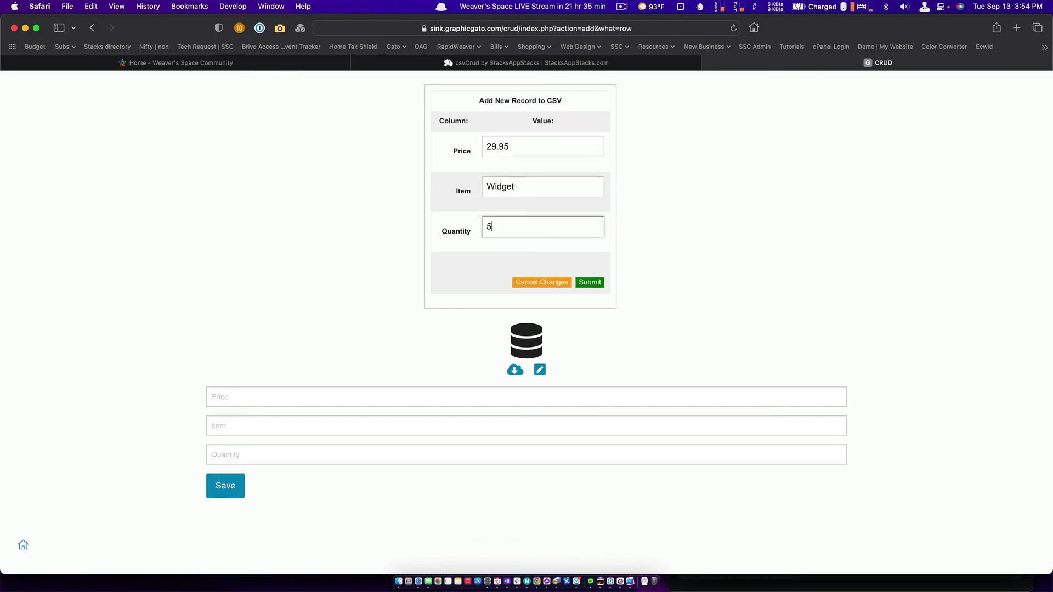
{"action": "left_click", "coordinate": [589, 283]}
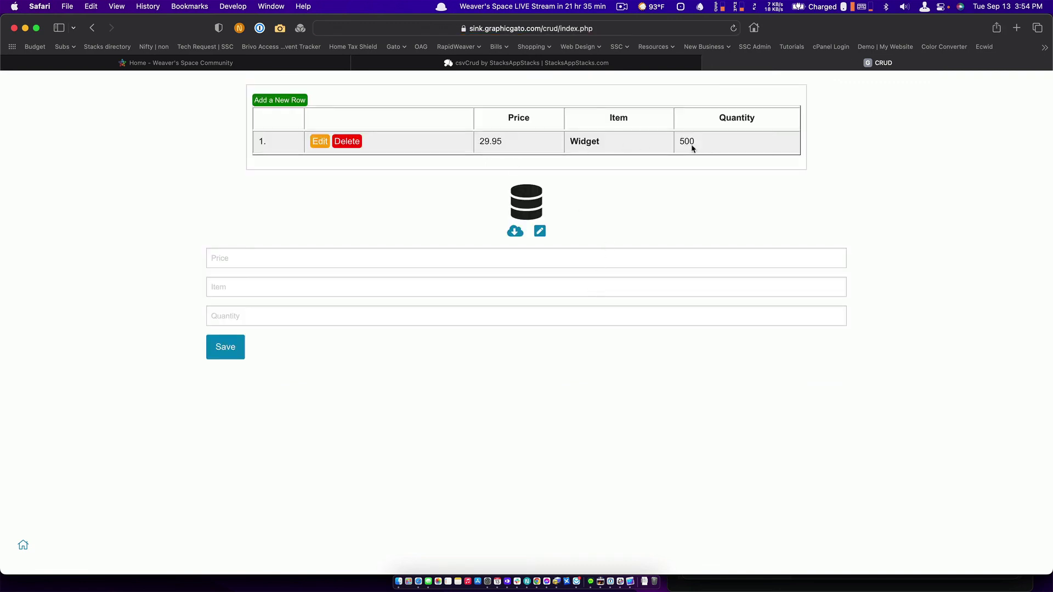
{"action": "left_click", "coordinate": [540, 232]}
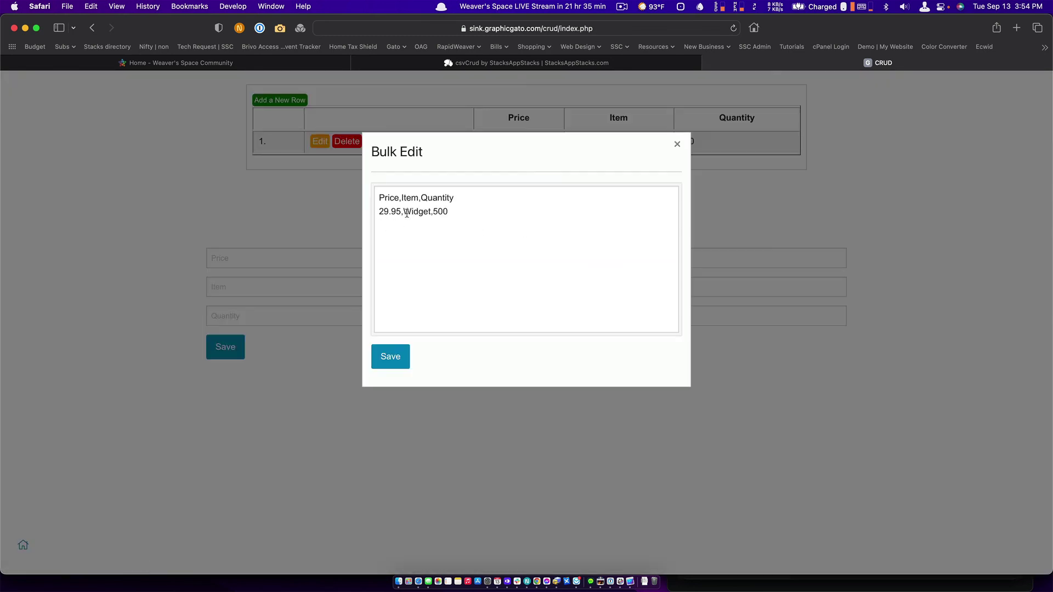
{"action": "left_click", "coordinate": [677, 145]}
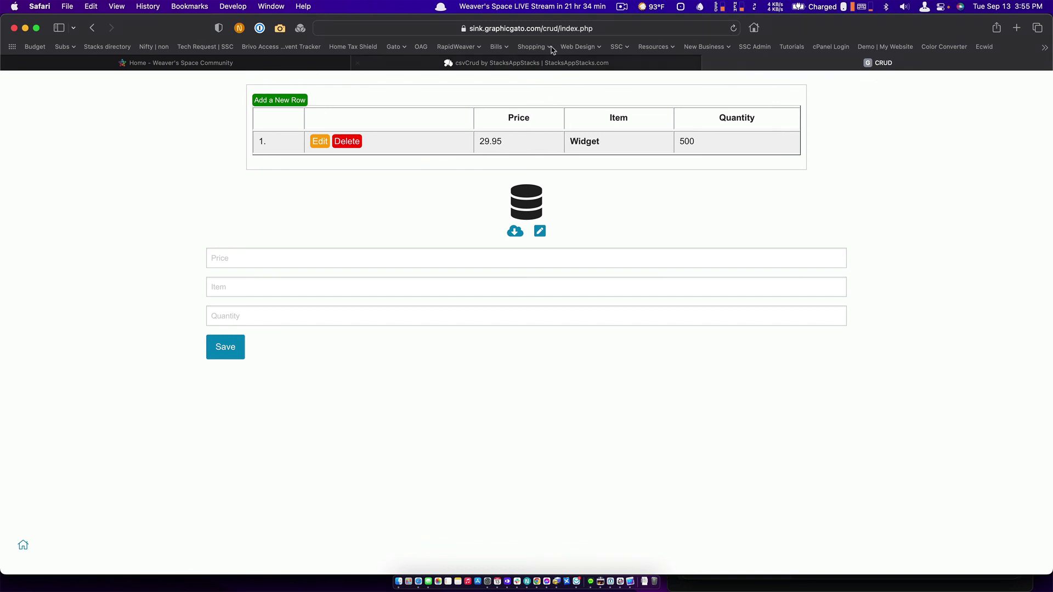
{"action": "left_click", "coordinate": [514, 59]}
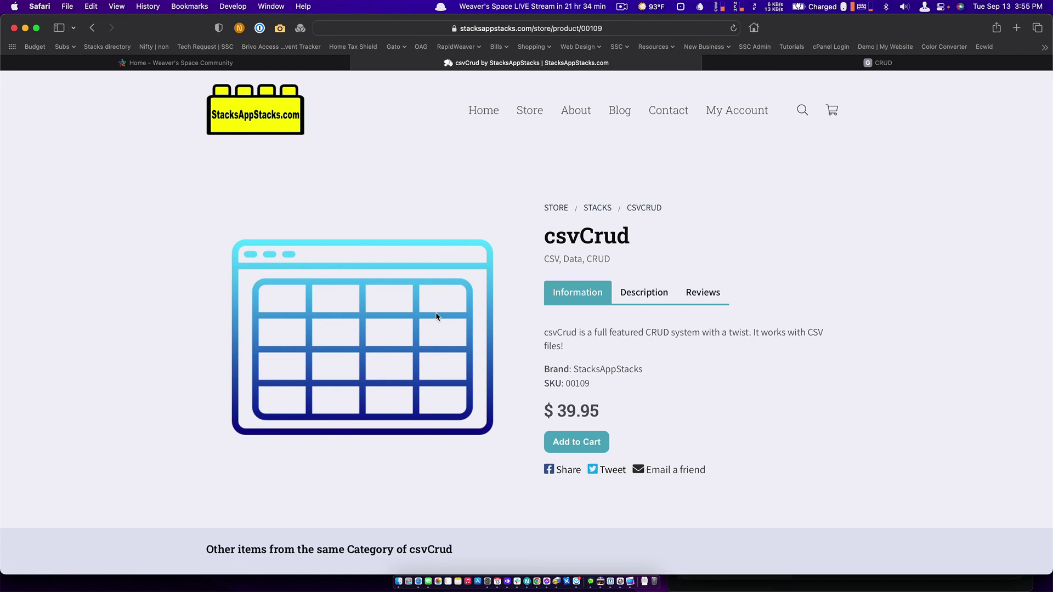
{"action": "left_click", "coordinate": [846, 64]}
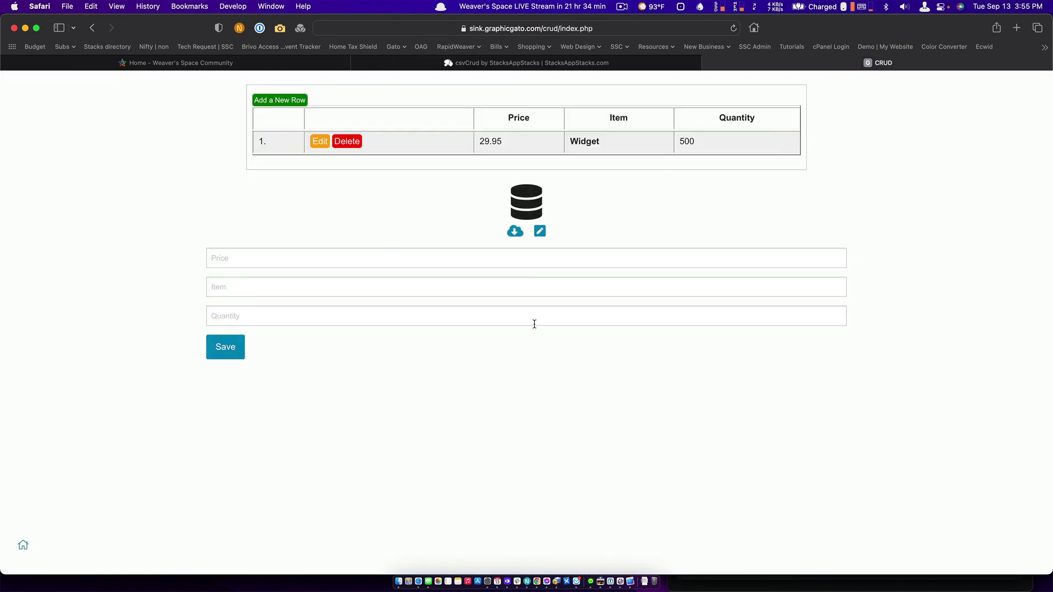